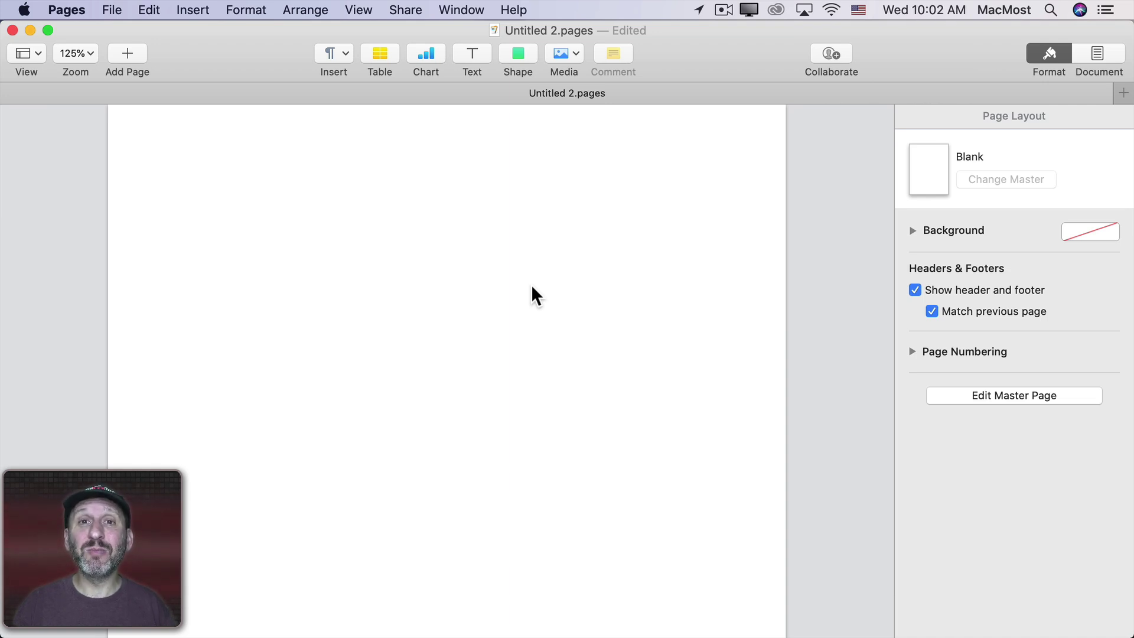
Insert the sun from the Symbols category of the Shape library
{"action": "left_click", "coordinate": [519, 55]}
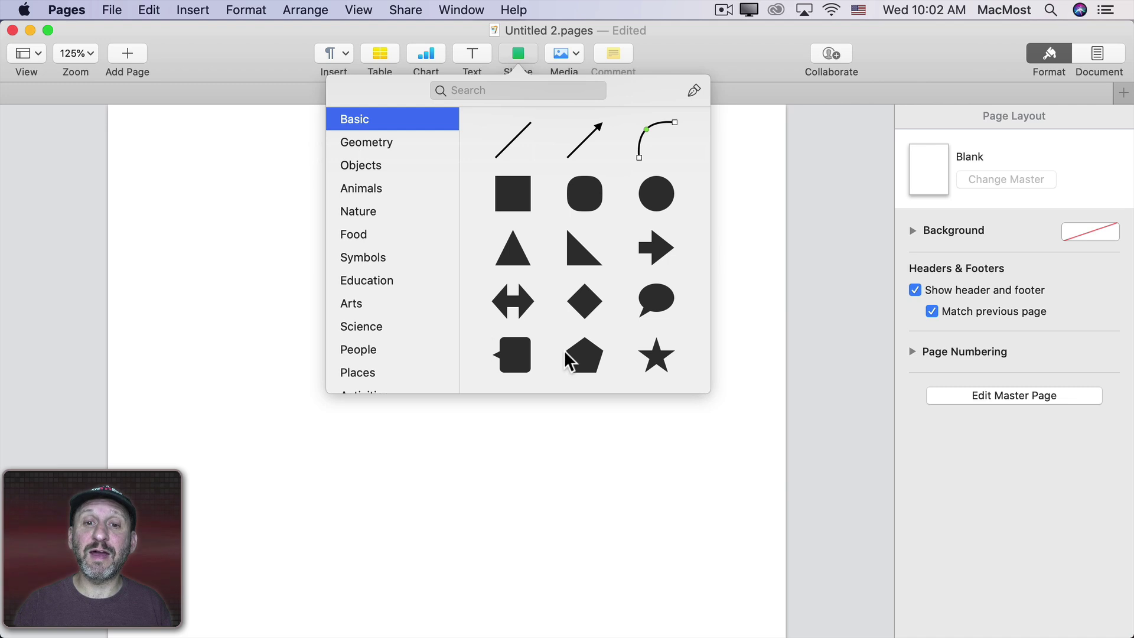
{"action": "scroll", "coordinate": [565, 350], "scroll_direction": "down", "scroll_amount": 3}
{"action": "scroll", "coordinate": [562, 342], "scroll_direction": "down", "scroll_amount": 3}
{"action": "left_click", "coordinate": [382, 185]}
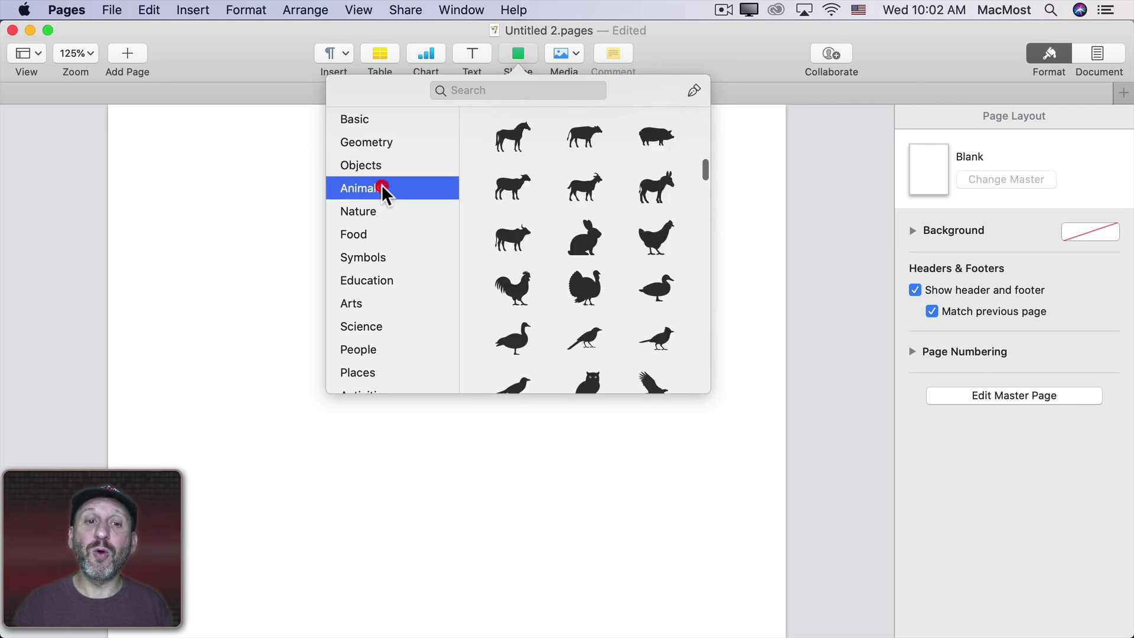
{"action": "left_click", "coordinate": [373, 211]}
{"action": "left_click", "coordinate": [365, 234]}
{"action": "left_click", "coordinate": [365, 257]}
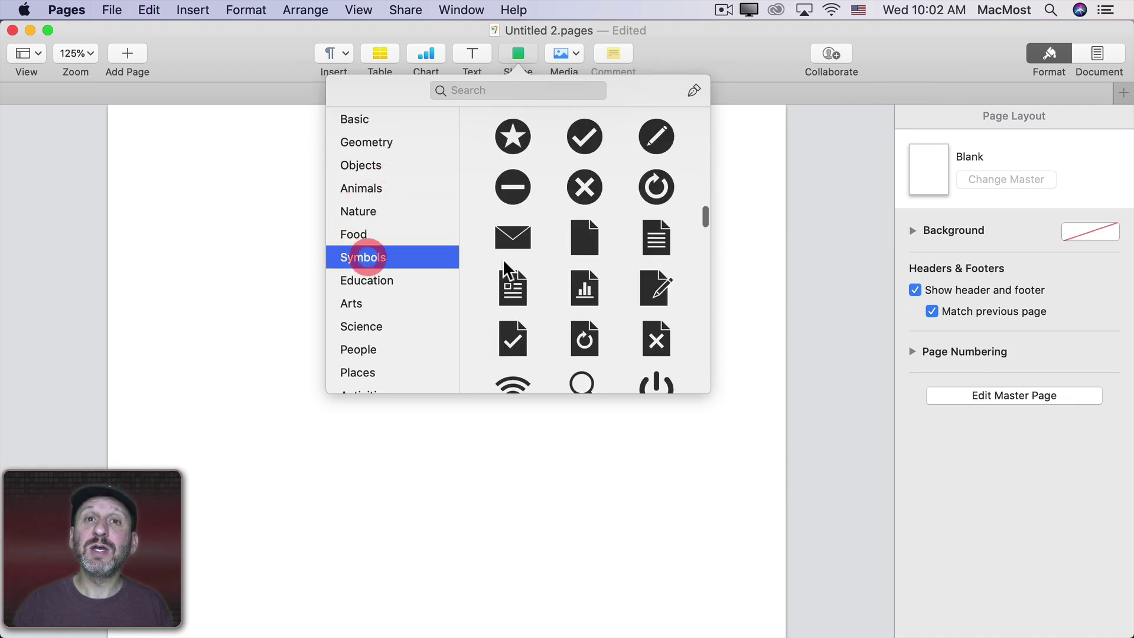
{"action": "scroll", "coordinate": [580, 327], "scroll_direction": "down", "scroll_amount": 5}
{"action": "scroll", "coordinate": [580, 328], "scroll_direction": "down", "scroll_amount": 5}
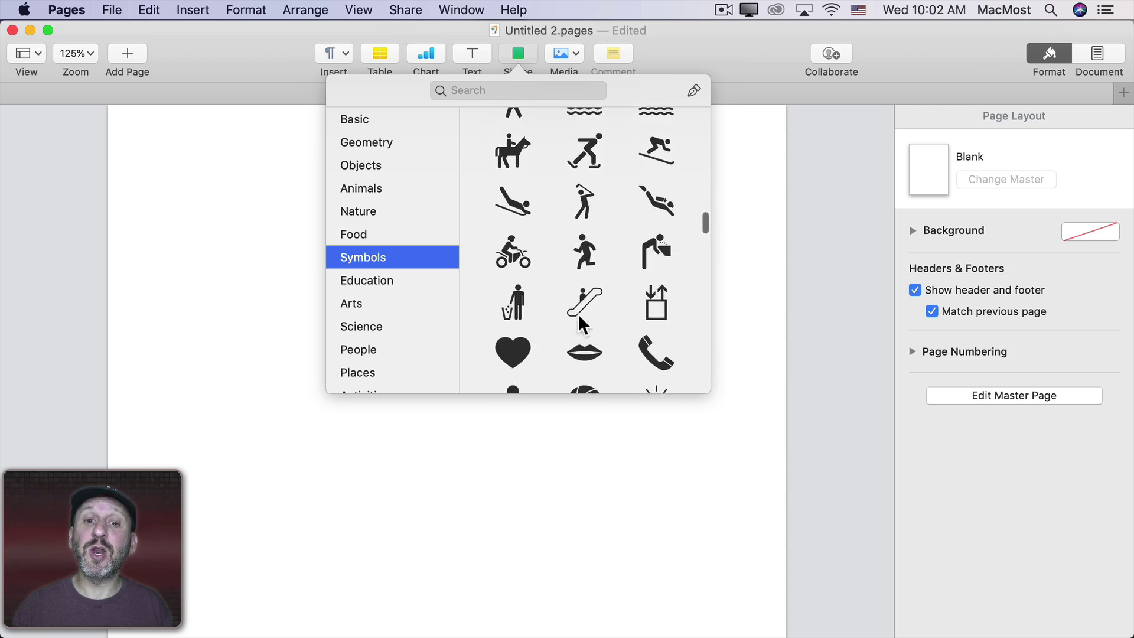
{"action": "scroll", "coordinate": [581, 329], "scroll_direction": "down", "scroll_amount": 4}
{"action": "scroll", "coordinate": [582, 328], "scroll_direction": "down", "scroll_amount": 3}
{"action": "scroll", "coordinate": [582, 328], "scroll_direction": "down", "scroll_amount": 5}
{"action": "scroll", "coordinate": [582, 327], "scroll_direction": "down", "scroll_amount": 4}
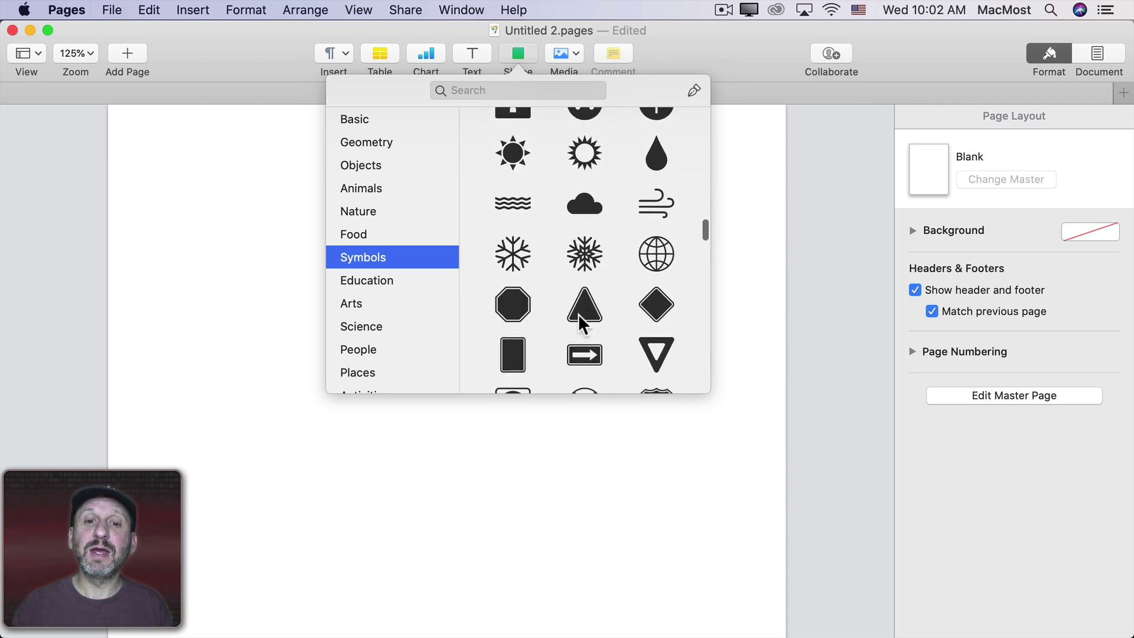
{"action": "left_click", "coordinate": [516, 152]}
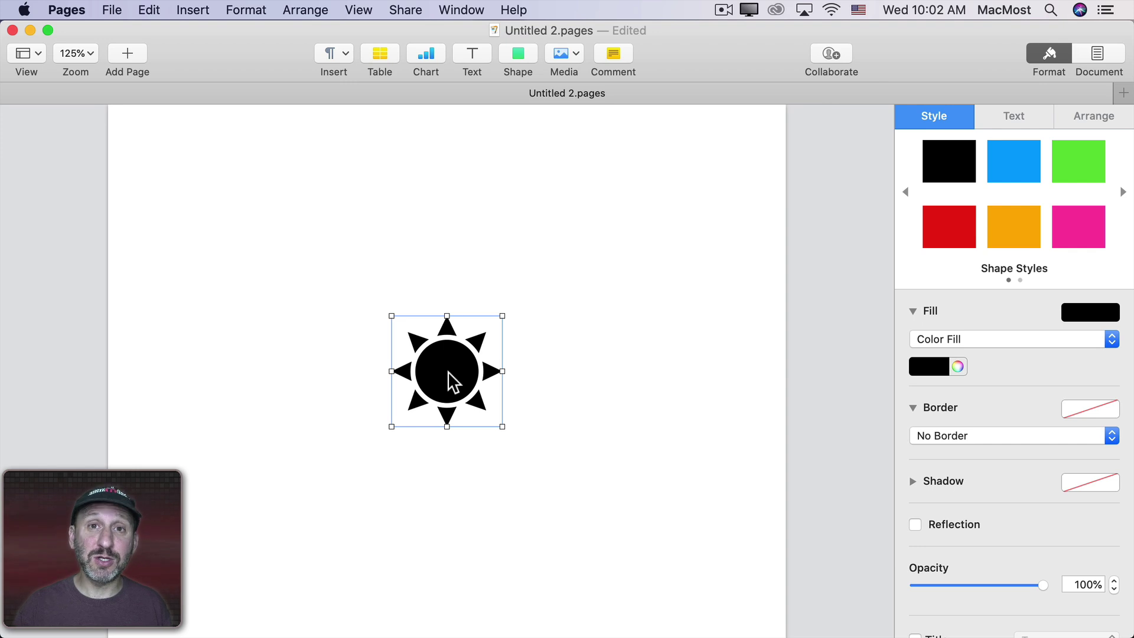
Enlarge the sun greatly and move it toward the page centre
{"action": "left_click_drag", "start_coordinate": [449, 374], "coordinate": [459, 387]}
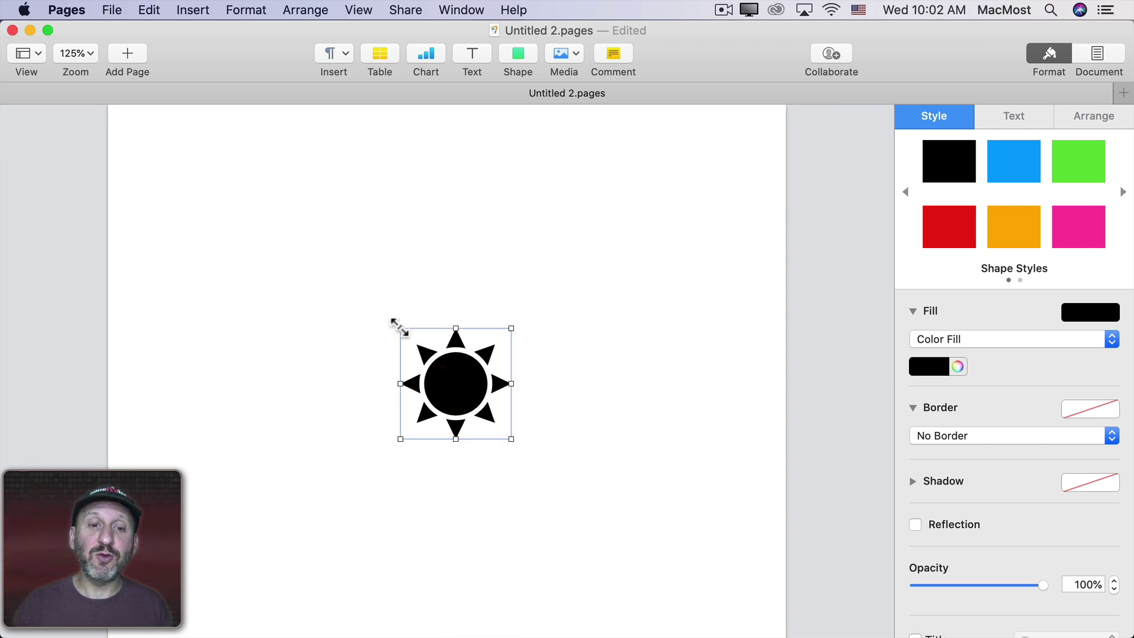
{"action": "left_click_drag", "start_coordinate": [401, 328], "coordinate": [182, 177]}
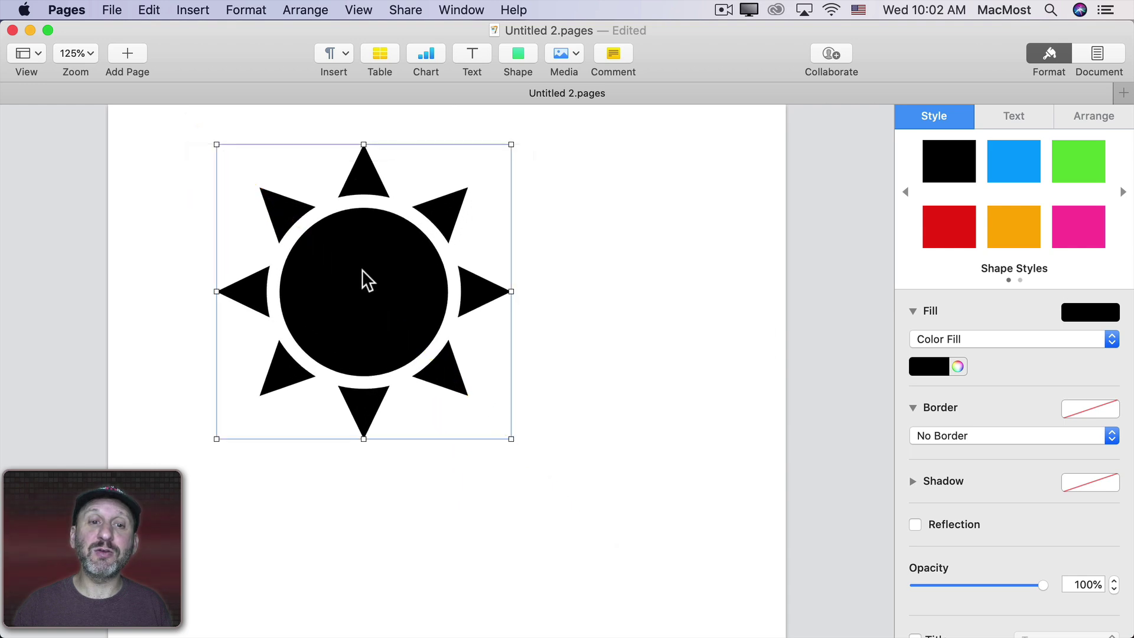
{"action": "left_click_drag", "start_coordinate": [361, 270], "coordinate": [451, 324]}
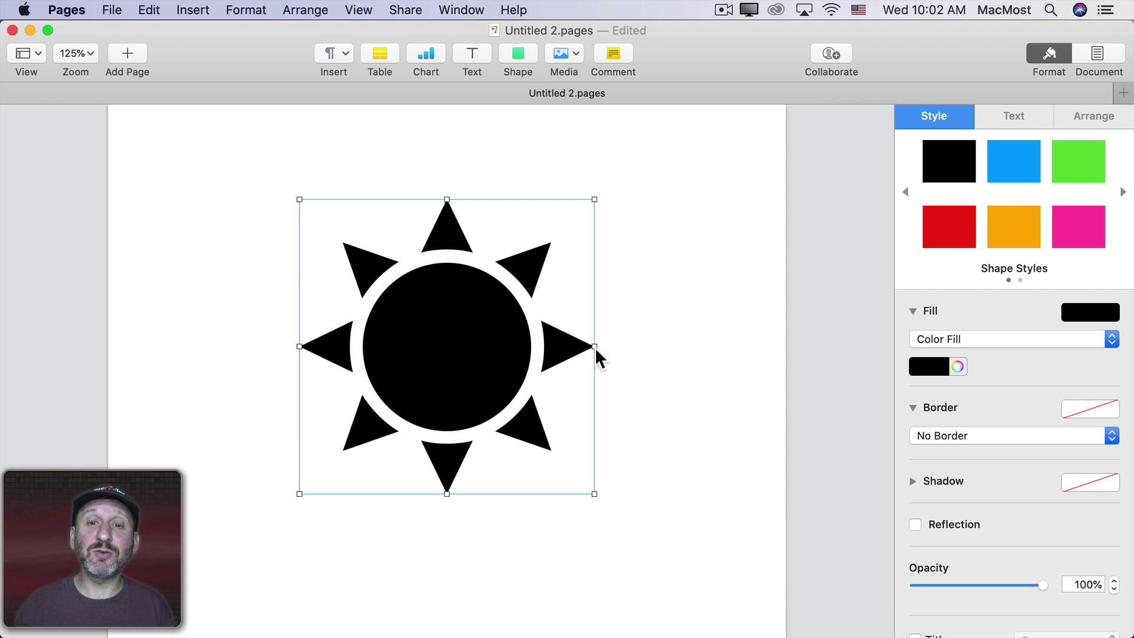
{"action": "left_click_drag", "start_coordinate": [590, 347], "coordinate": [595, 346]}
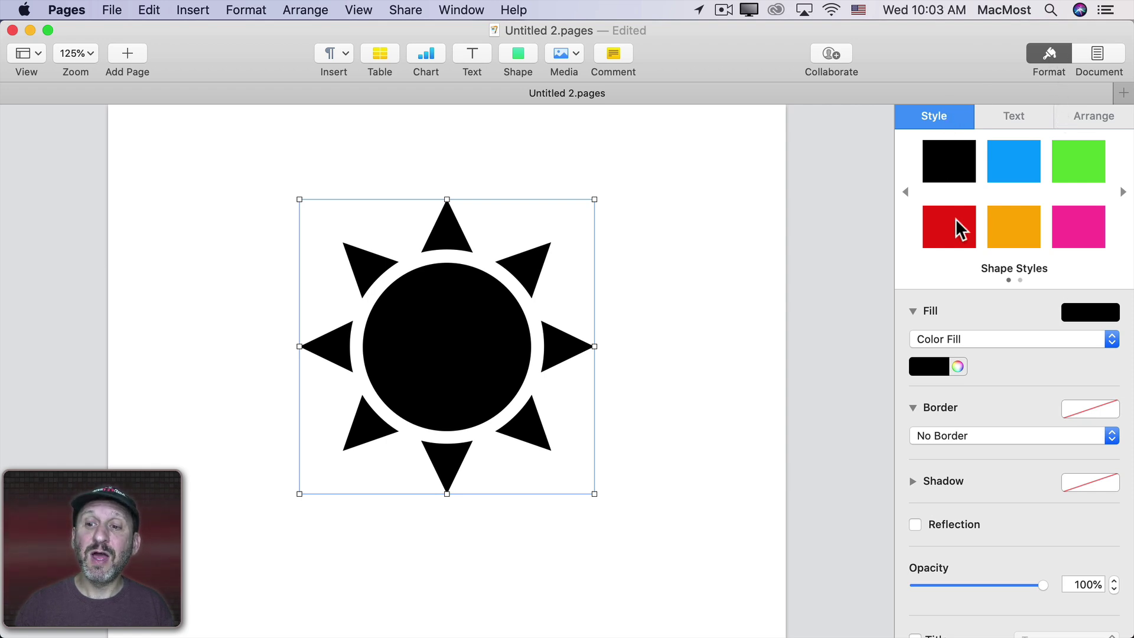
Try a thicker red chalky line outline and a green fill on the sun
{"action": "left_click", "coordinate": [963, 434]}
{"action": "left_click", "coordinate": [960, 448]}
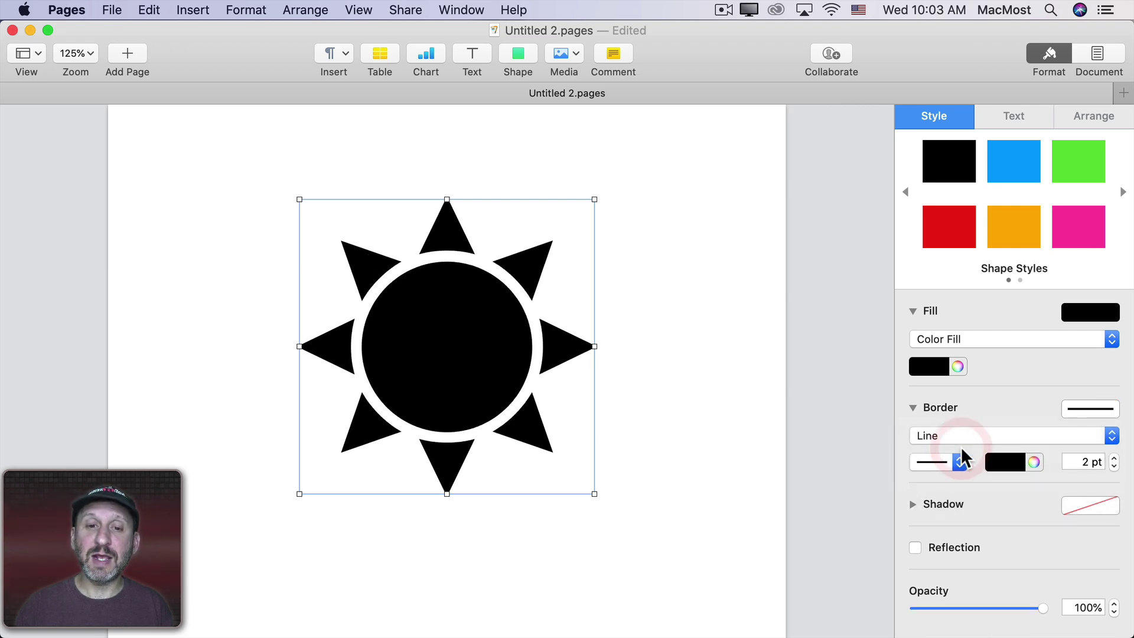
{"action": "left_click", "coordinate": [1009, 462]}
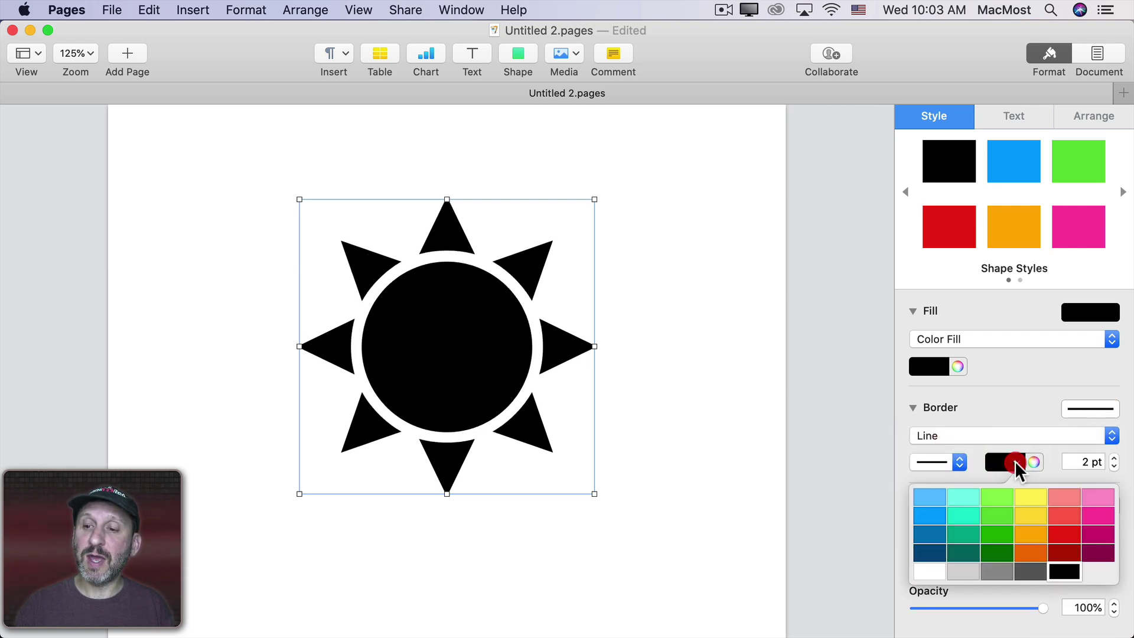
{"action": "left_click", "coordinate": [1026, 507]}
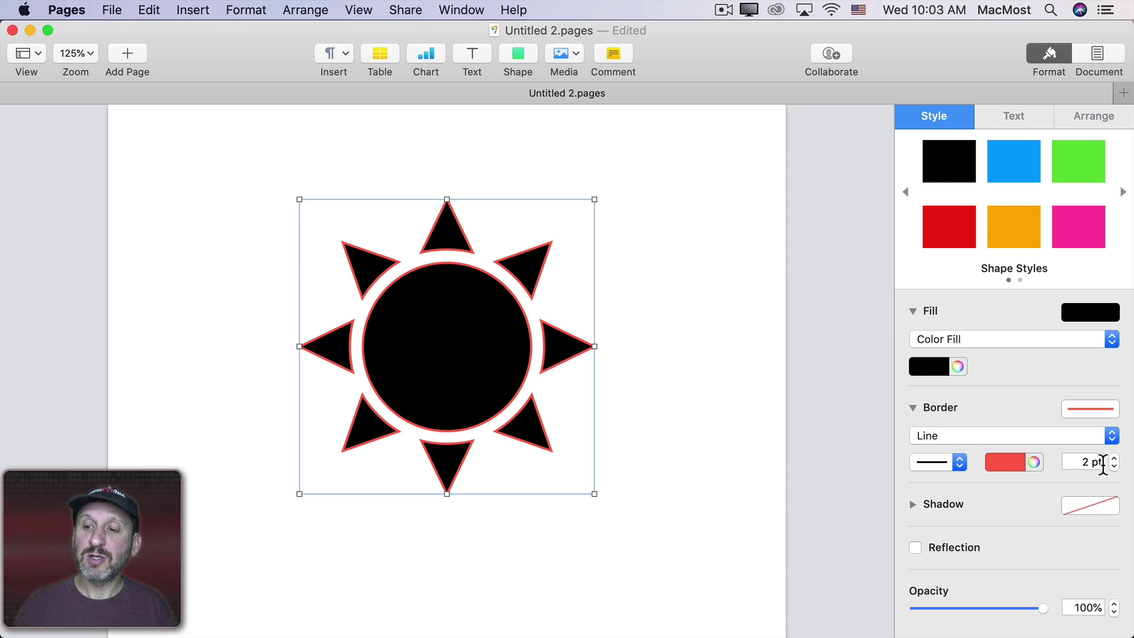
{"action": "left_click", "coordinate": [1114, 455]}
{"action": "left_click", "coordinate": [938, 463]}
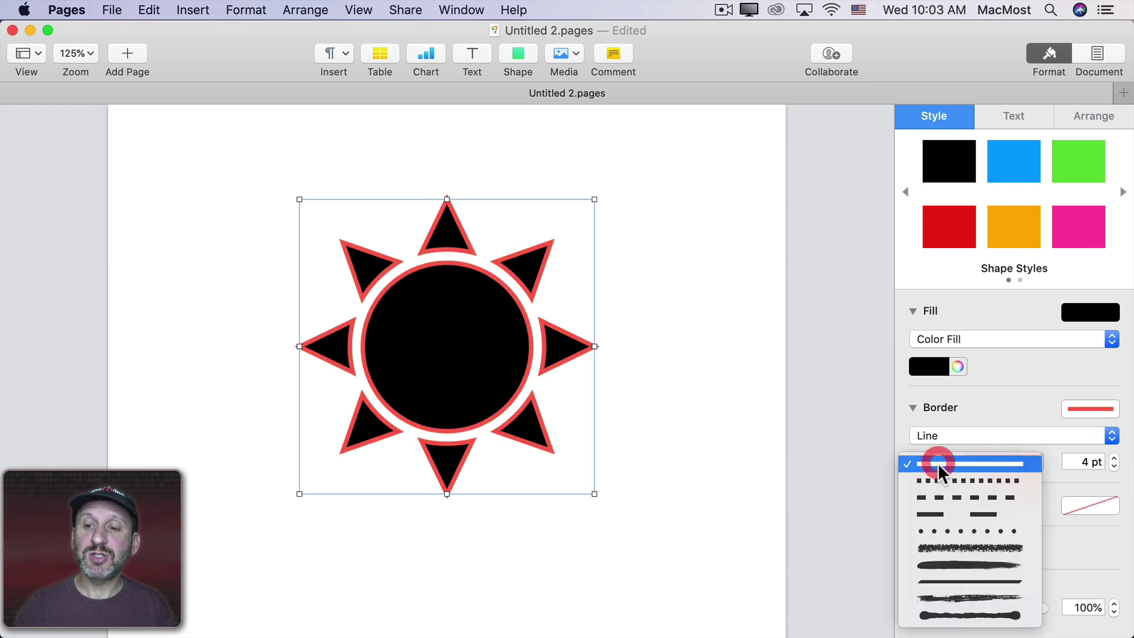
{"action": "left_click", "coordinate": [949, 547]}
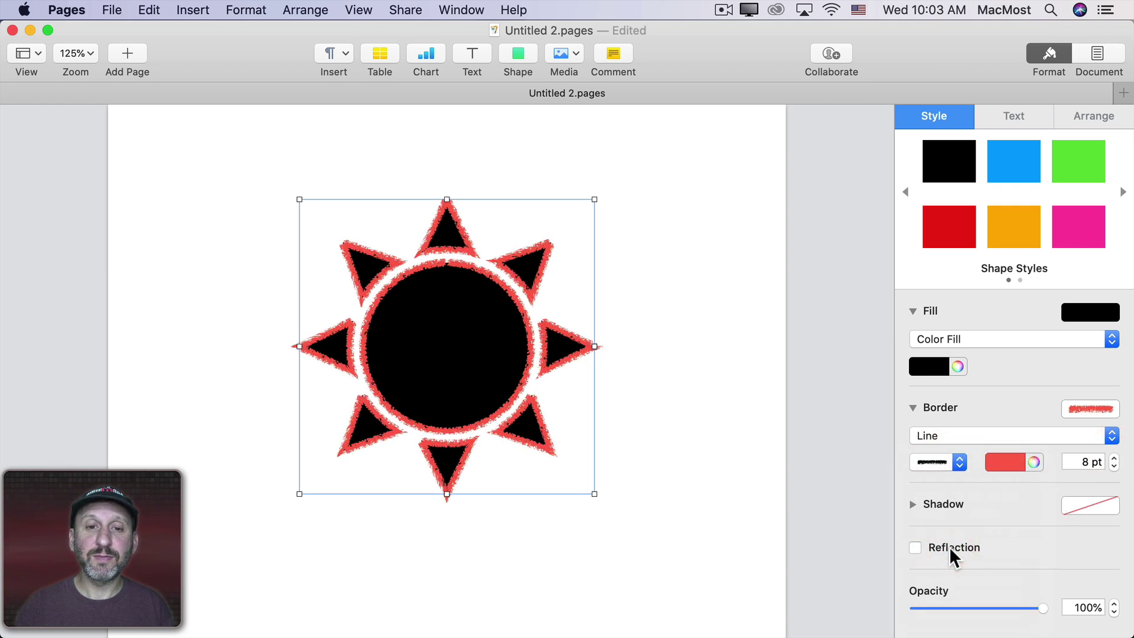
{"action": "left_click", "coordinate": [942, 364]}
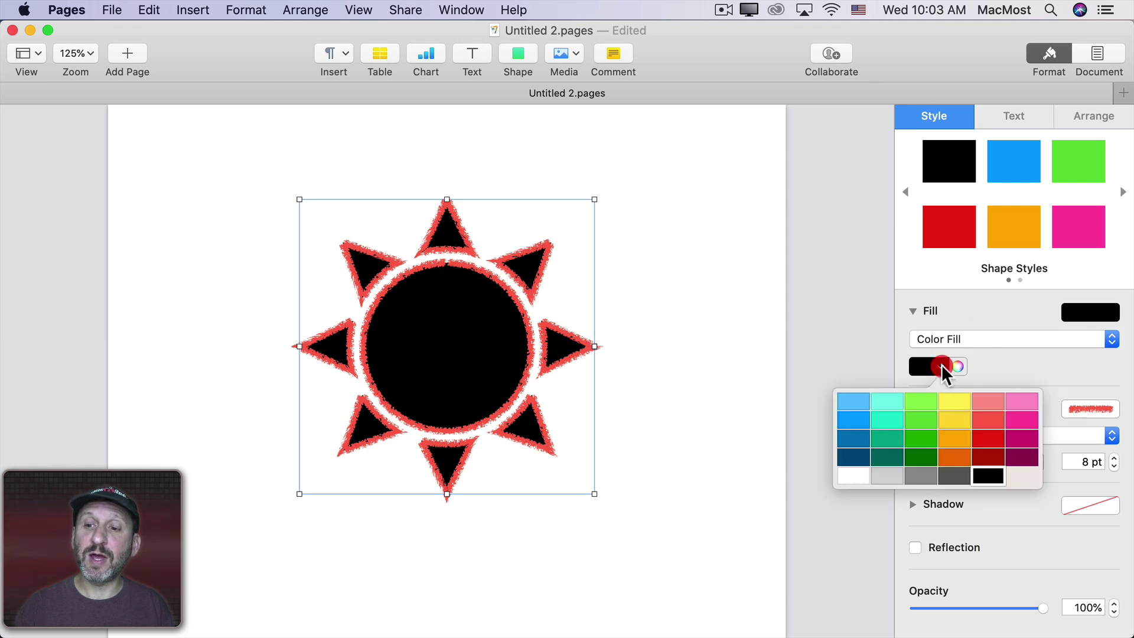
{"action": "left_click", "coordinate": [923, 430]}
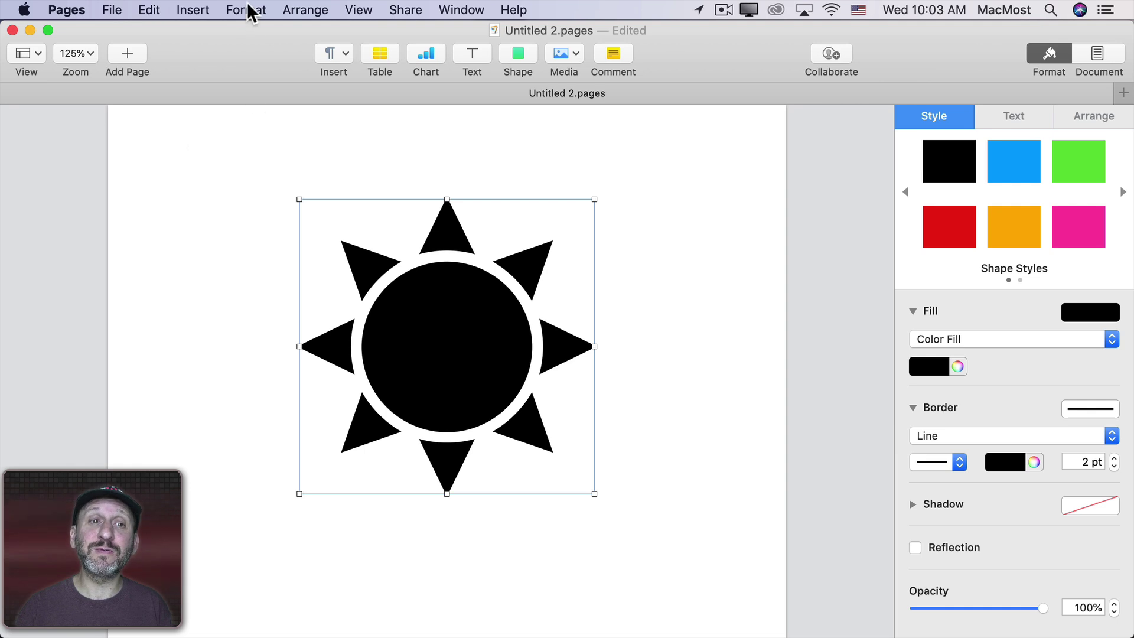
Break the sun apart with Format > Shapes and Lines, and fill the centre circle yellow
{"action": "left_click", "coordinate": [246, 9]}
{"action": "mouse_move", "coordinate": [286, 109]}
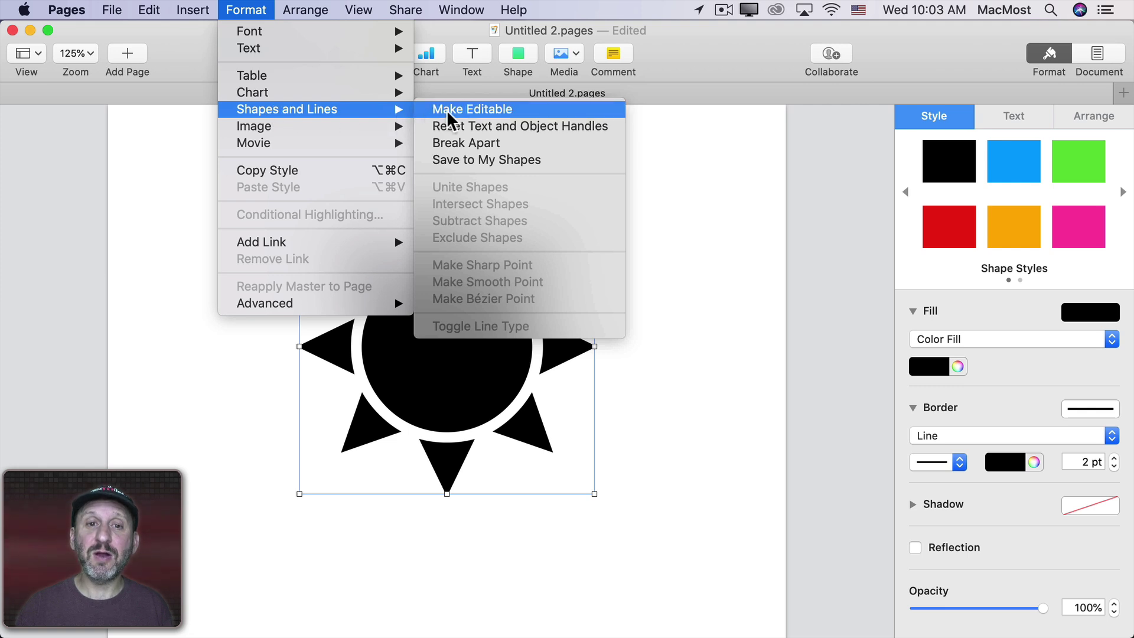
{"action": "left_click", "coordinate": [468, 143]}
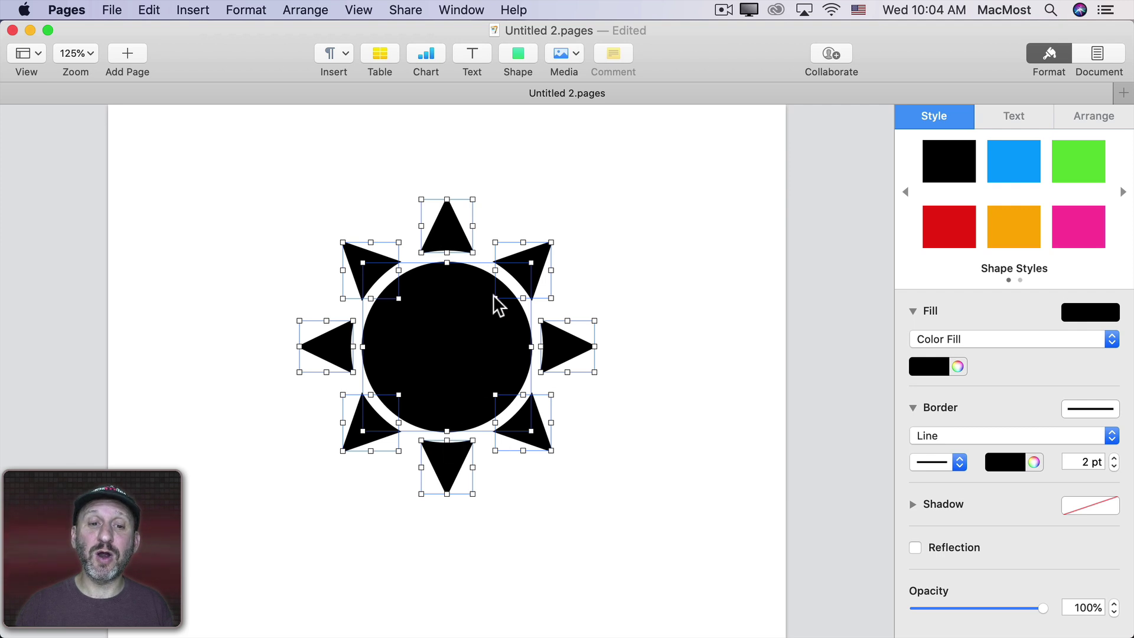
{"action": "left_click", "coordinate": [552, 211]}
{"action": "left_click", "coordinate": [461, 313]}
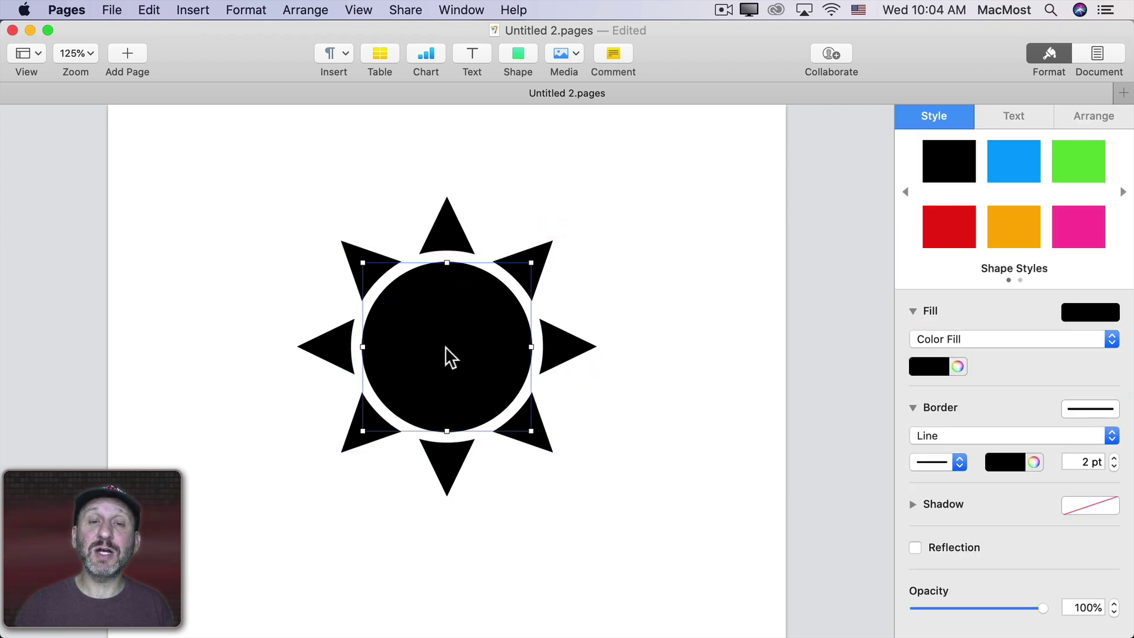
{"action": "left_click", "coordinate": [937, 366]}
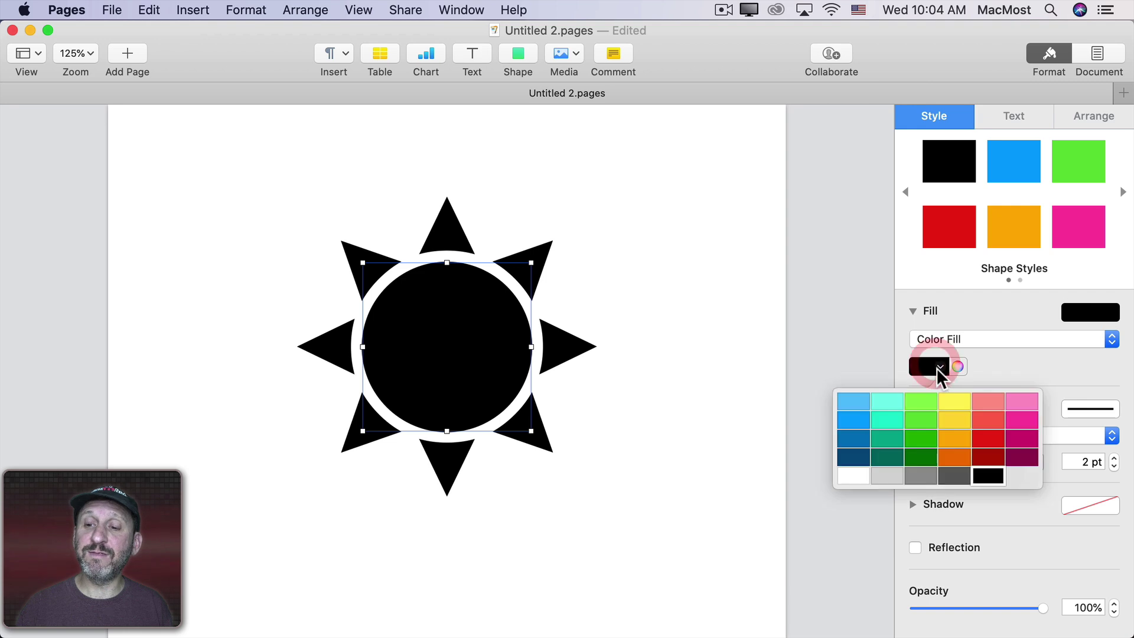
{"action": "left_click", "coordinate": [950, 433]}
{"action": "left_click", "coordinate": [618, 264]}
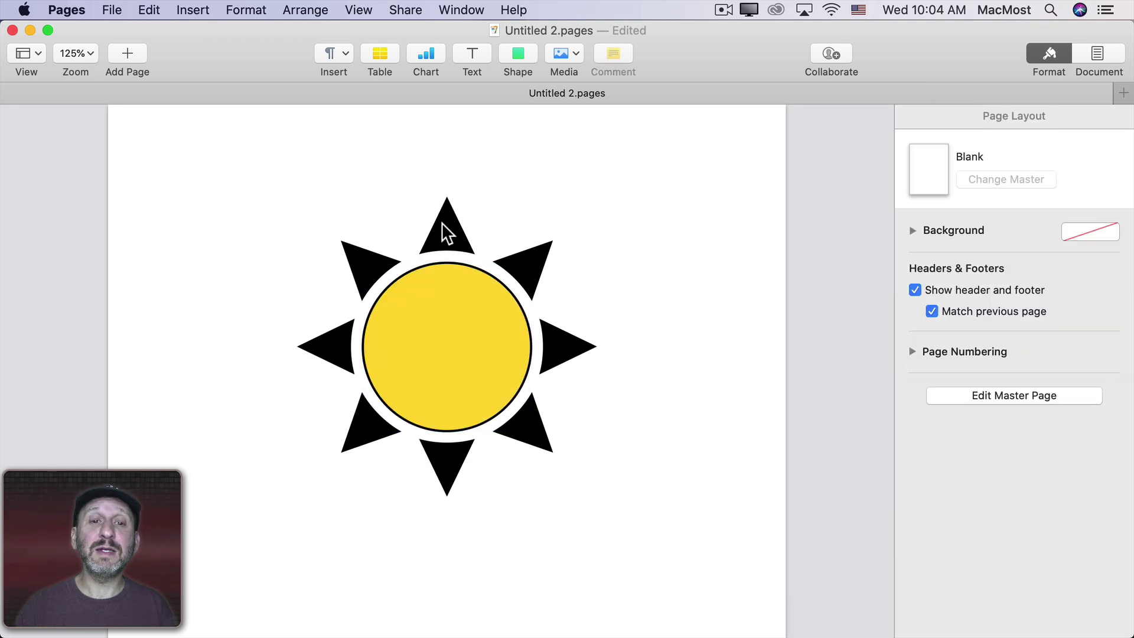
Select all eight triangular rays and fill them red
{"action": "left_click", "coordinate": [444, 223]}
{"action": "left_click", "coordinate": [523, 265], "text": "super"}
{"action": "left_click", "coordinate": [566, 347], "text": "super"}
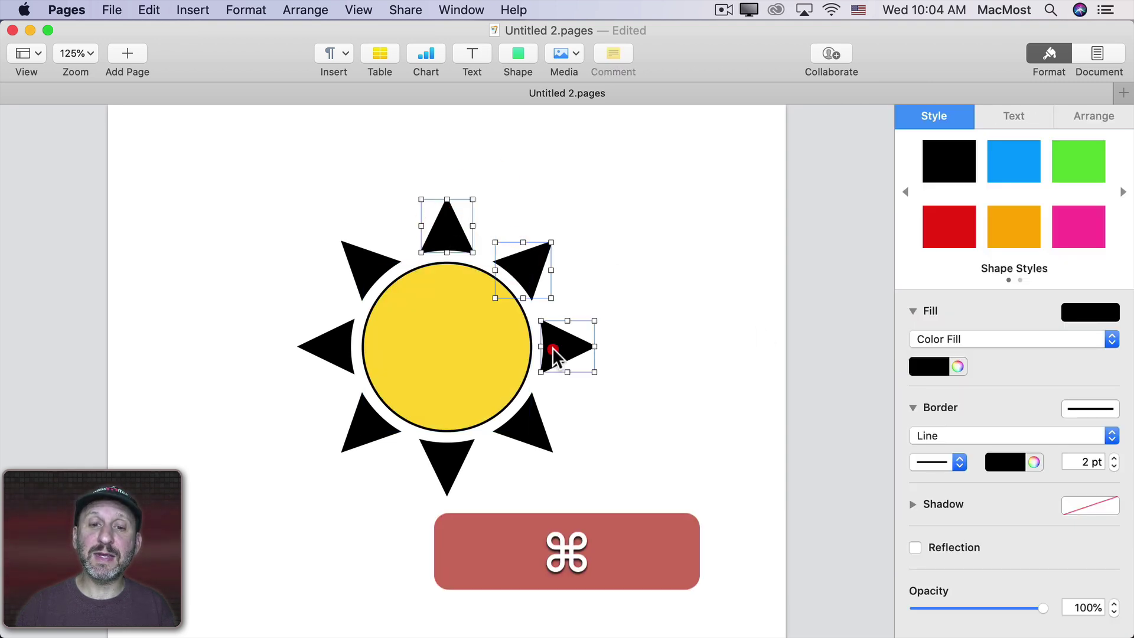
{"action": "left_click", "coordinate": [523, 421], "text": "super"}
{"action": "left_click", "coordinate": [448, 465], "text": "super"}
{"action": "left_click", "coordinate": [368, 425], "text": "super"}
{"action": "left_click", "coordinate": [326, 348], "text": "super"}
{"action": "left_click", "coordinate": [370, 268], "text": "super"}
{"action": "left_click", "coordinate": [937, 366]}
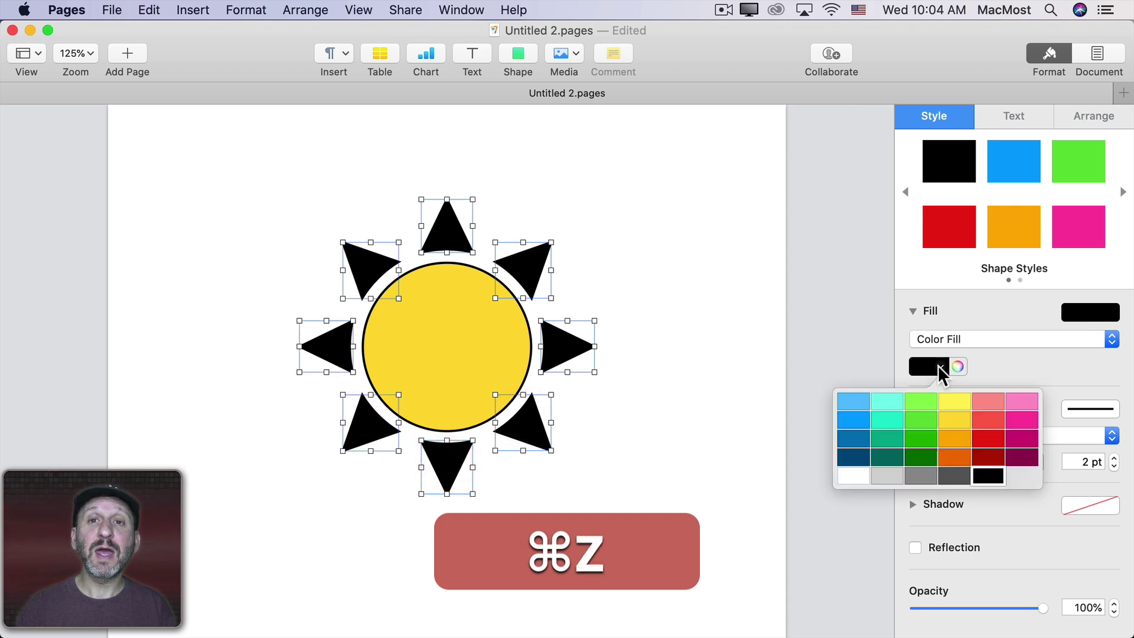
{"action": "left_click", "coordinate": [991, 420]}
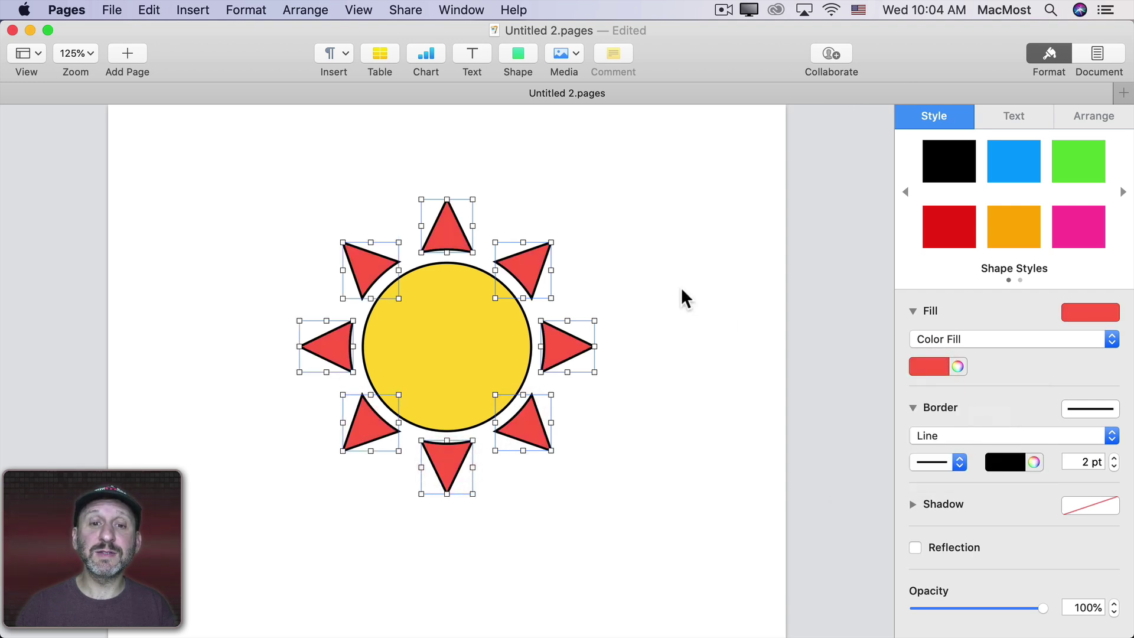
{"action": "left_click", "coordinate": [272, 210]}
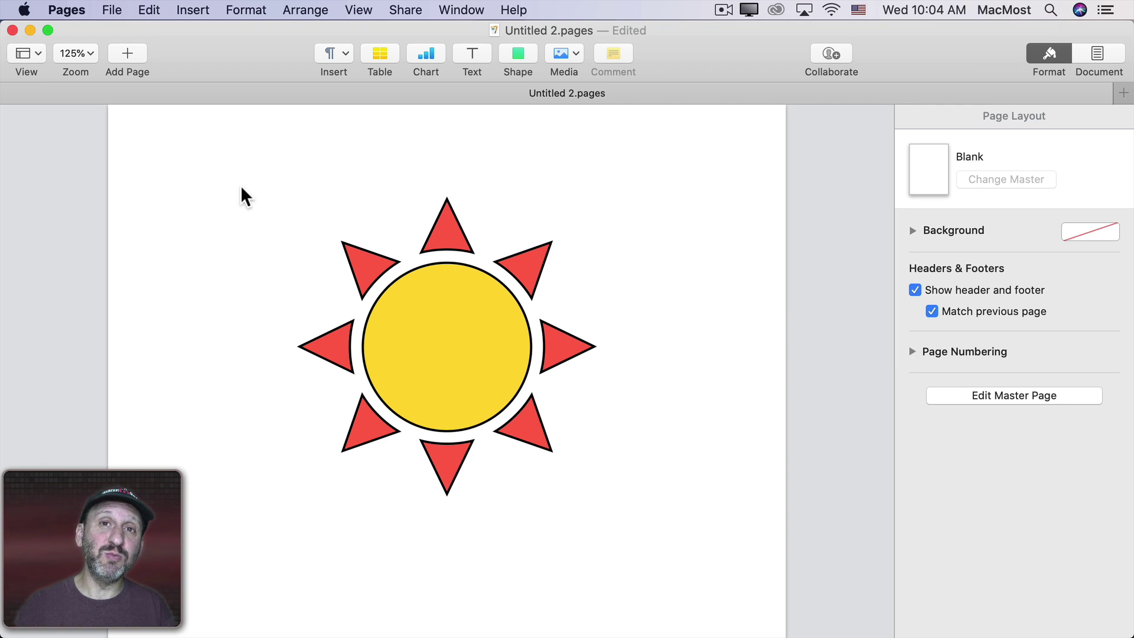
Select every sun piece, group them with Arrange > Group, then ungroup them again
{"action": "left_click_drag", "start_coordinate": [239, 185], "coordinate": [667, 530]}
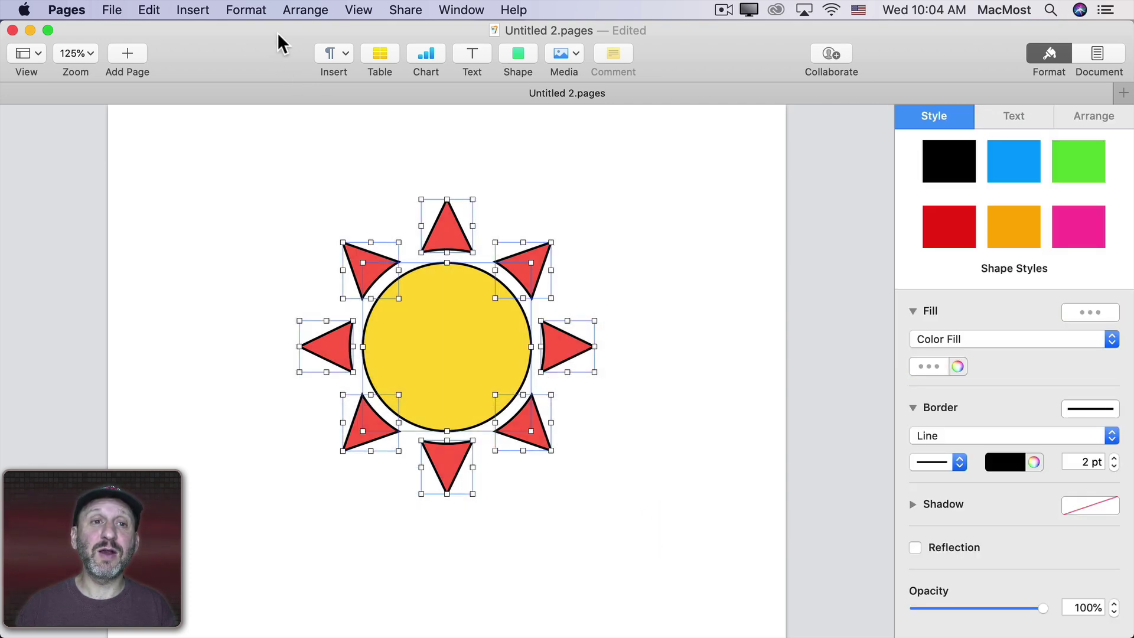
{"action": "left_click", "coordinate": [305, 10]}
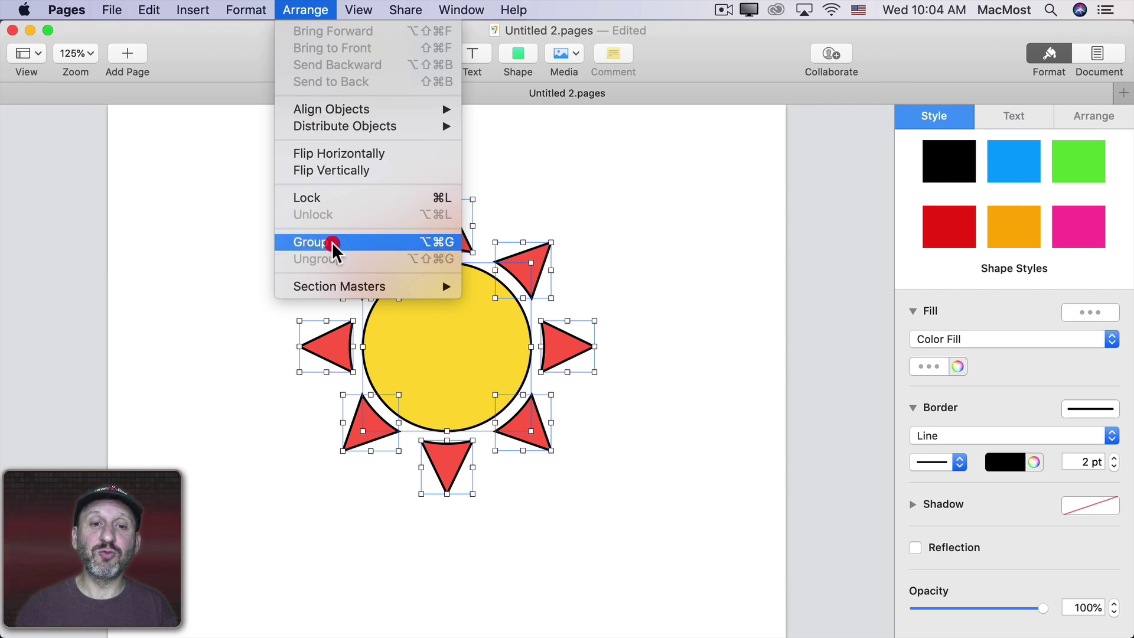
{"action": "left_click", "coordinate": [312, 242]}
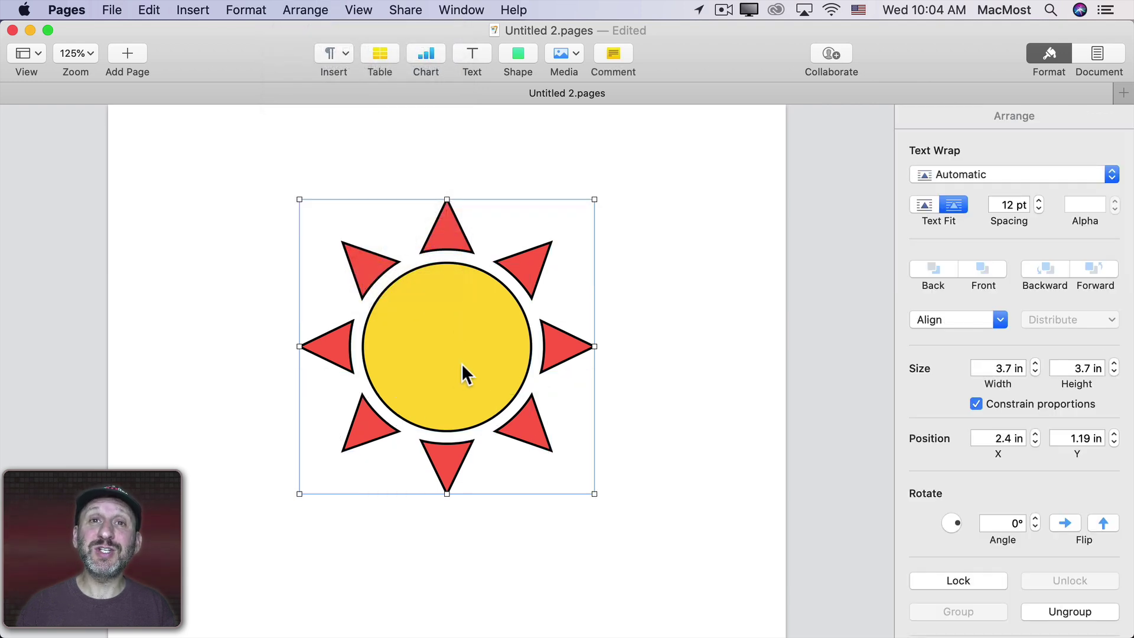
{"action": "left_click", "coordinate": [306, 10]}
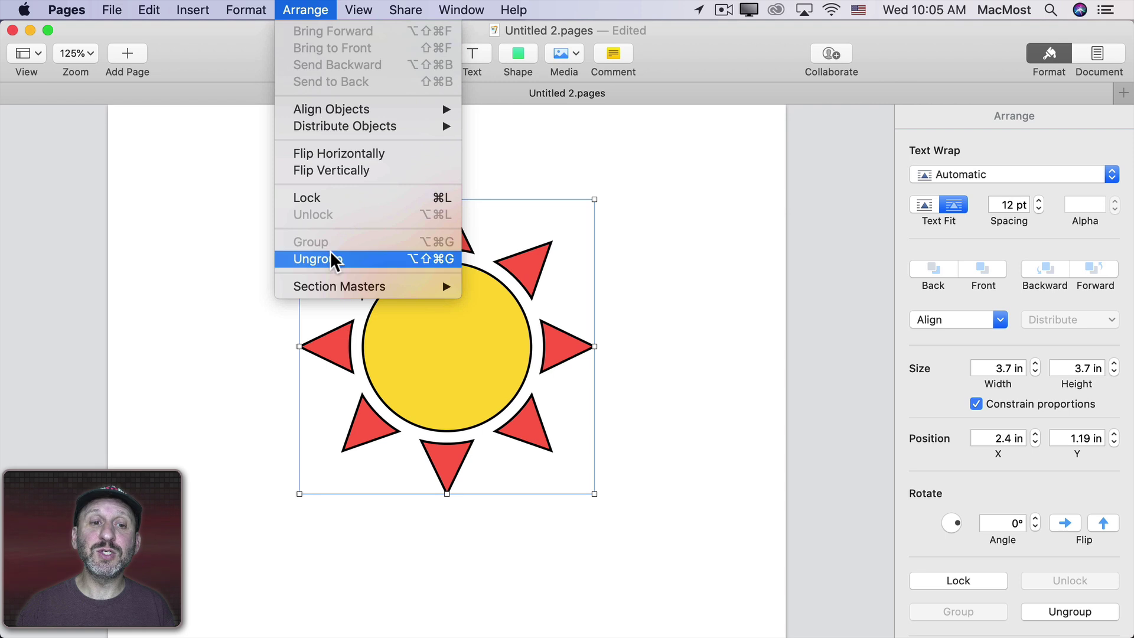
{"action": "left_click", "coordinate": [335, 260]}
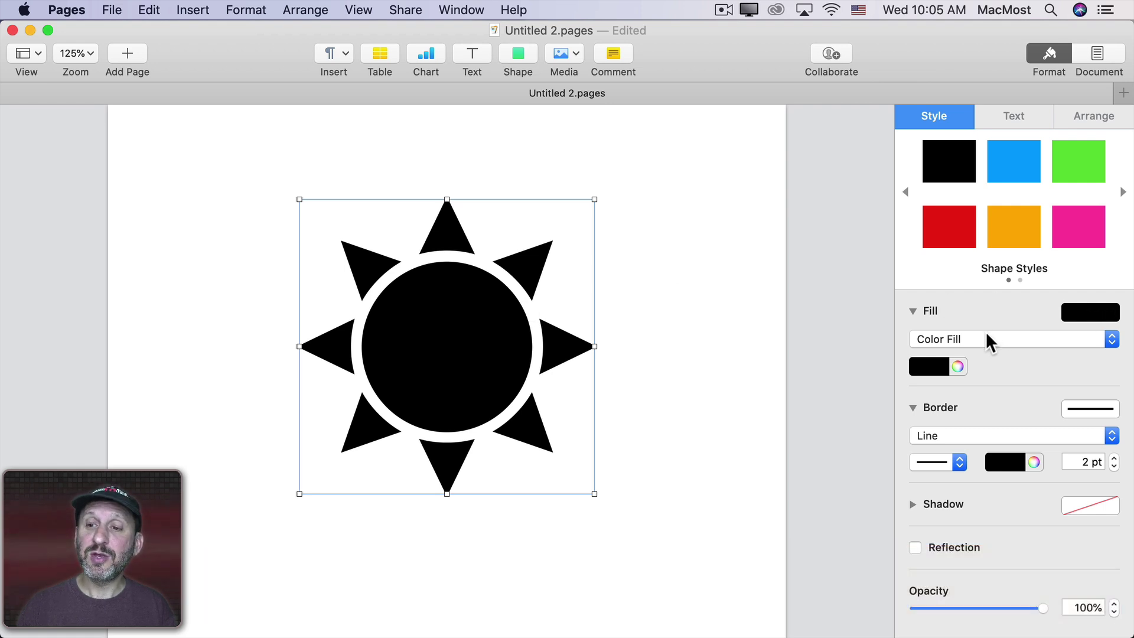
Give the sun a horizontal gradient ending in red, then switch to Advanced Gradient Fill
{"action": "left_click", "coordinate": [986, 338]}
{"action": "left_click", "coordinate": [976, 353]}
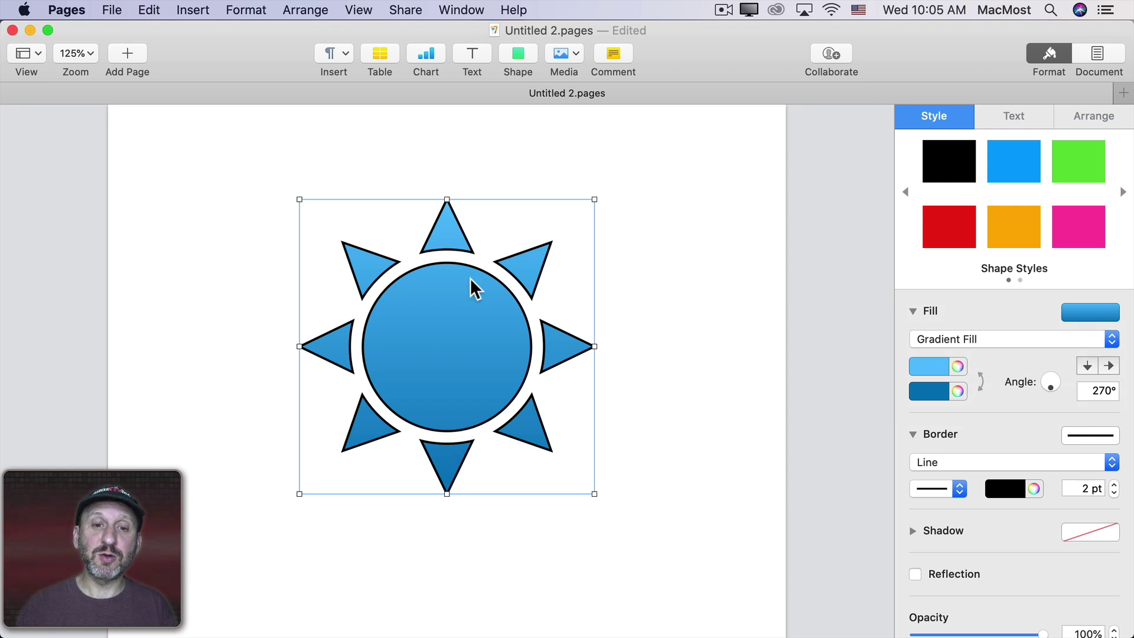
{"action": "left_click", "coordinate": [929, 391]}
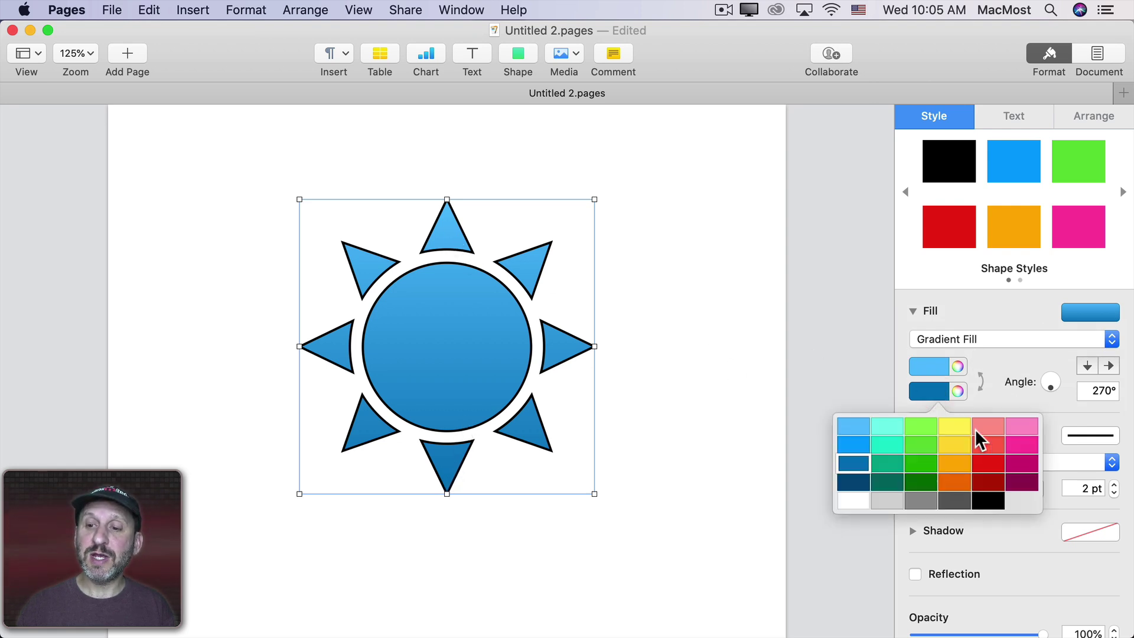
{"action": "left_click", "coordinate": [996, 459]}
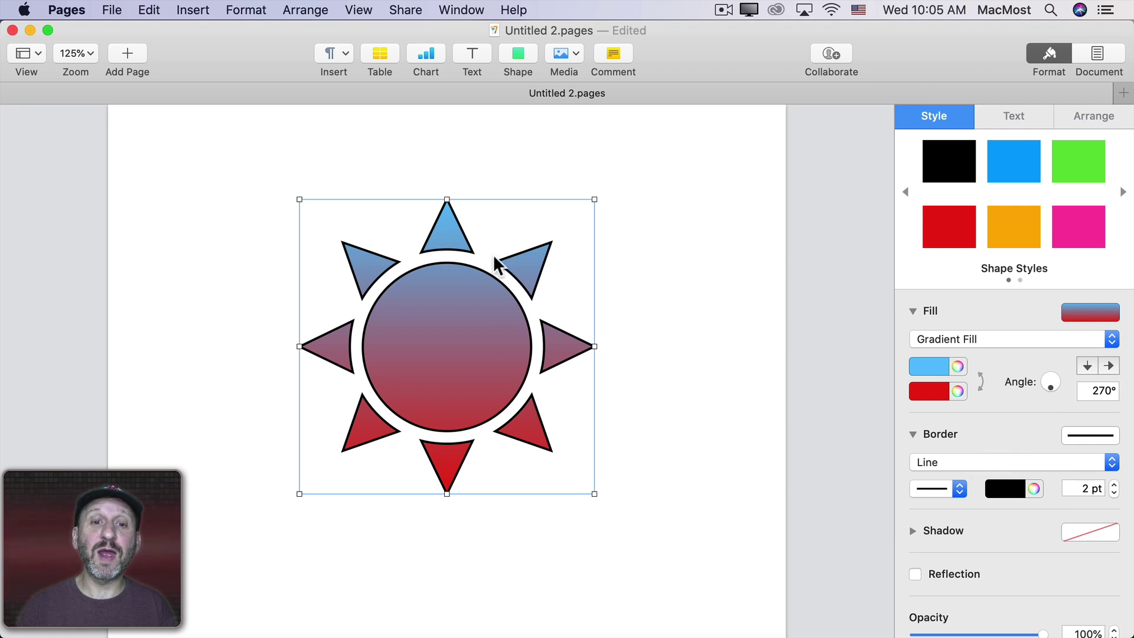
{"action": "left_click_drag", "start_coordinate": [1050, 386], "coordinate": [1054, 382]}
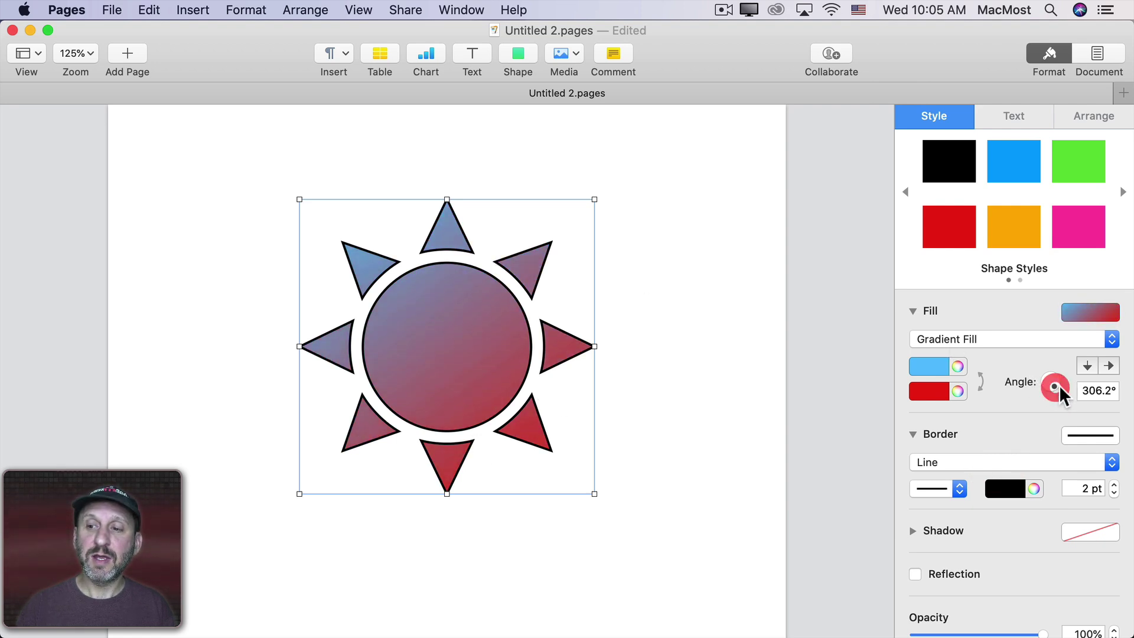
{"action": "left_click", "coordinate": [1088, 367]}
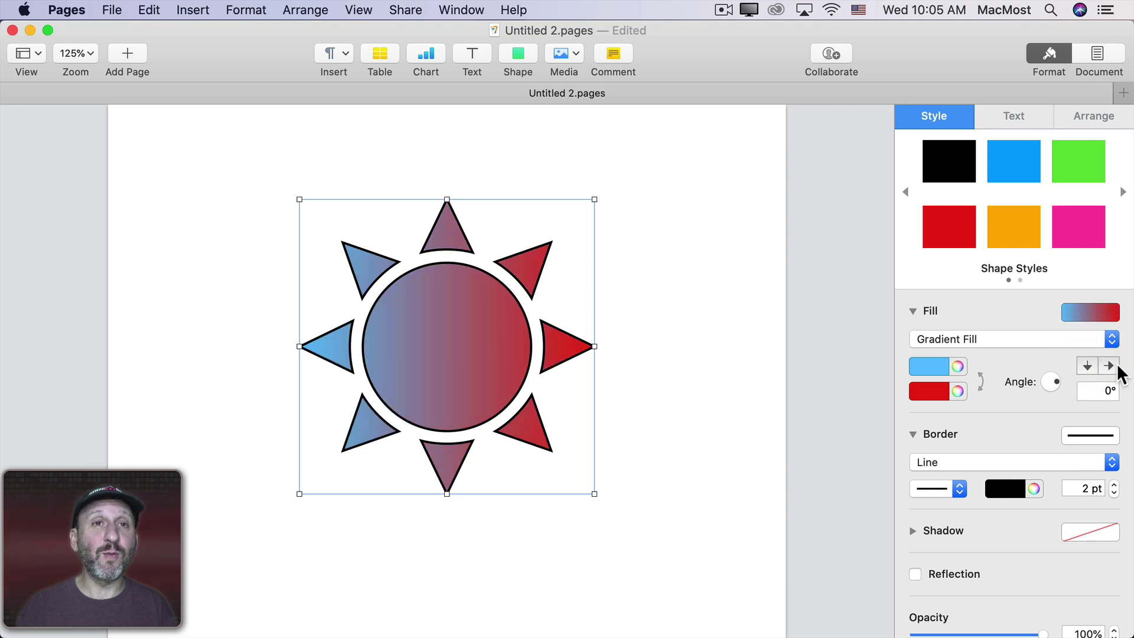
{"action": "left_click", "coordinate": [1010, 339]}
{"action": "left_click", "coordinate": [972, 353]}
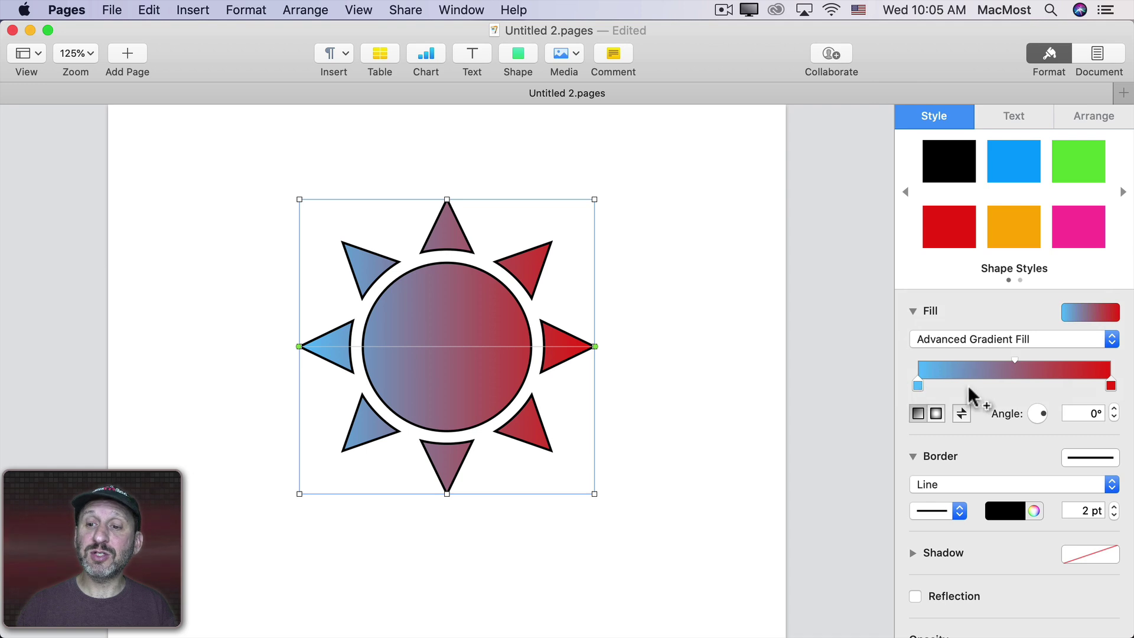
Add a dark blue middle stop to the gradient and adjust its position and blend
{"action": "left_click", "coordinate": [1012, 383]}
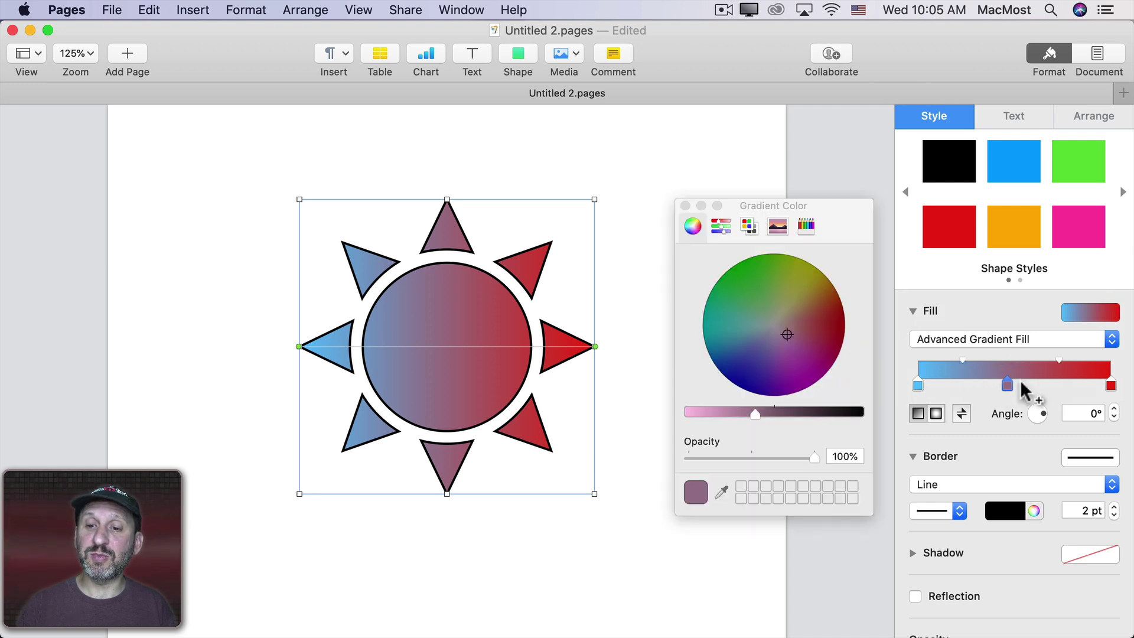
{"action": "left_click_drag", "start_coordinate": [780, 355], "coordinate": [738, 362]}
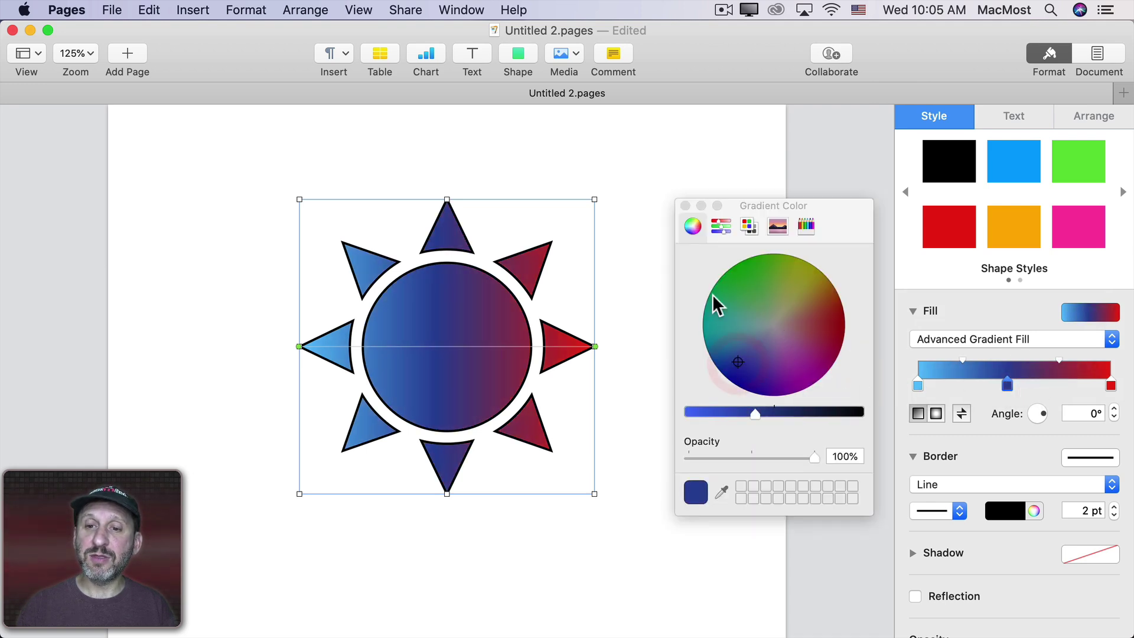
{"action": "left_click", "coordinate": [684, 206]}
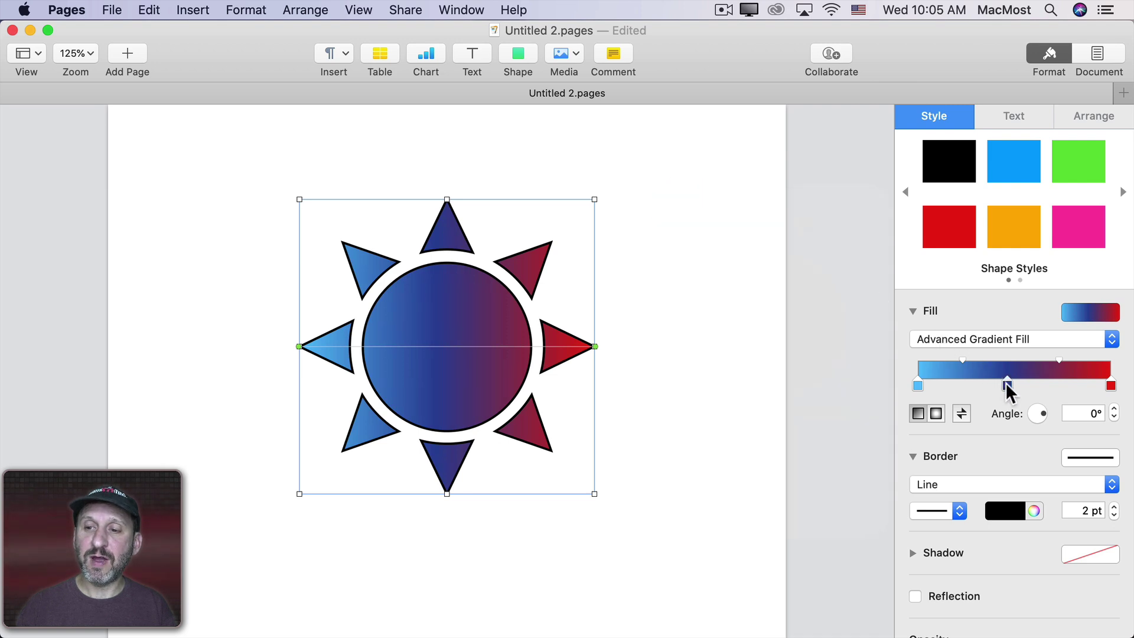
{"action": "mouse_move", "coordinate": [1006, 383]}
{"action": "left_mouse_down"}
{"action": "mouse_move", "coordinate": [1023, 384]}
{"action": "mouse_move", "coordinate": [978, 385]}
{"action": "left_mouse_up"}
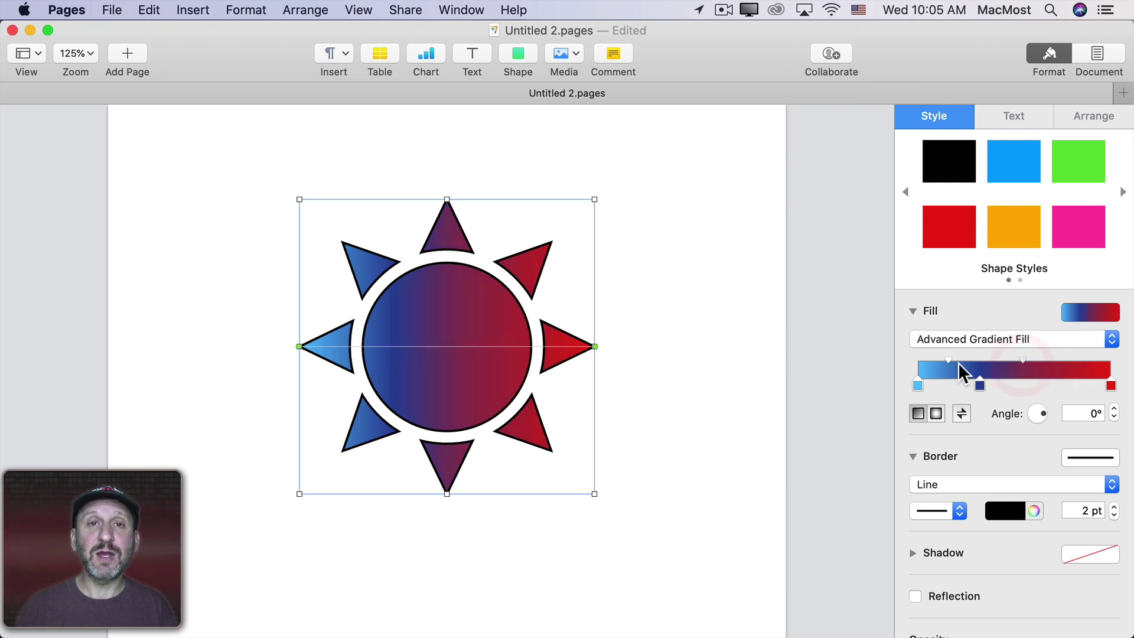
{"action": "left_click_drag", "start_coordinate": [951, 361], "coordinate": [1020, 385]}
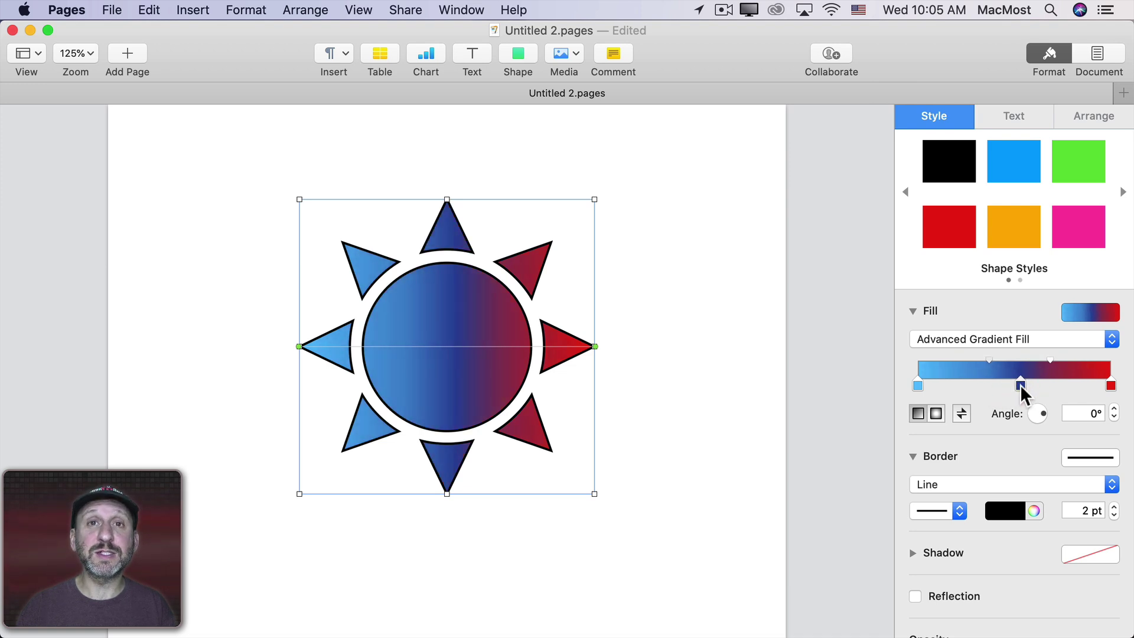
Make the gradient radial with a small off-centre blue glow, removing the dark blue stop
{"action": "left_click", "coordinate": [937, 413]}
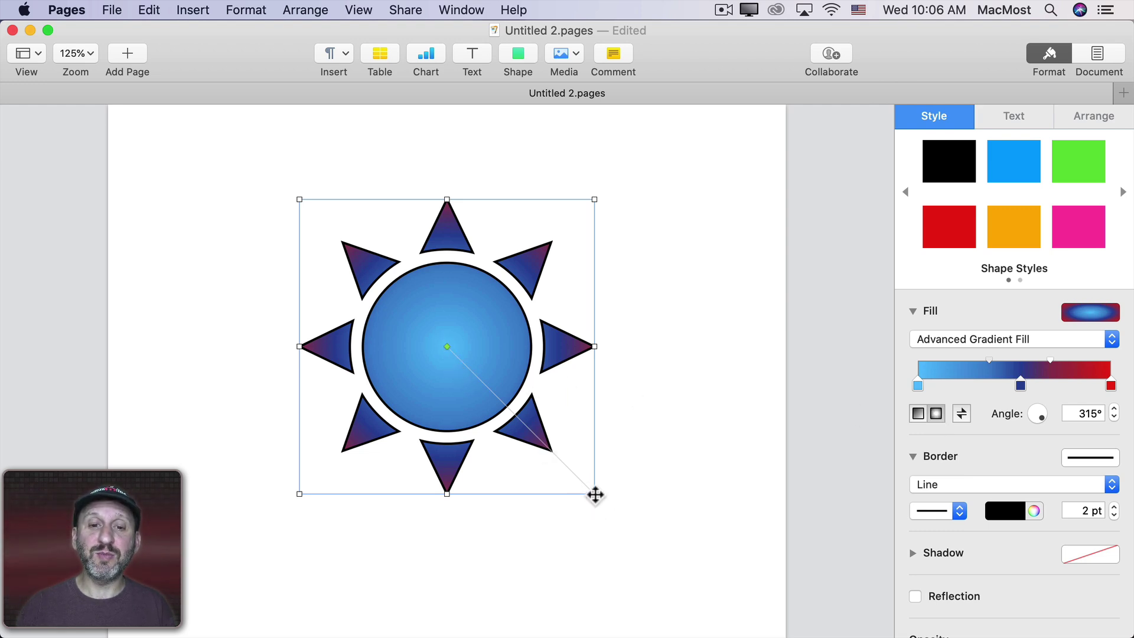
{"action": "mouse_move", "coordinate": [446, 347]}
{"action": "left_mouse_down"}
{"action": "mouse_move", "coordinate": [481, 312]}
{"action": "mouse_move", "coordinate": [420, 338]}
{"action": "left_mouse_up"}
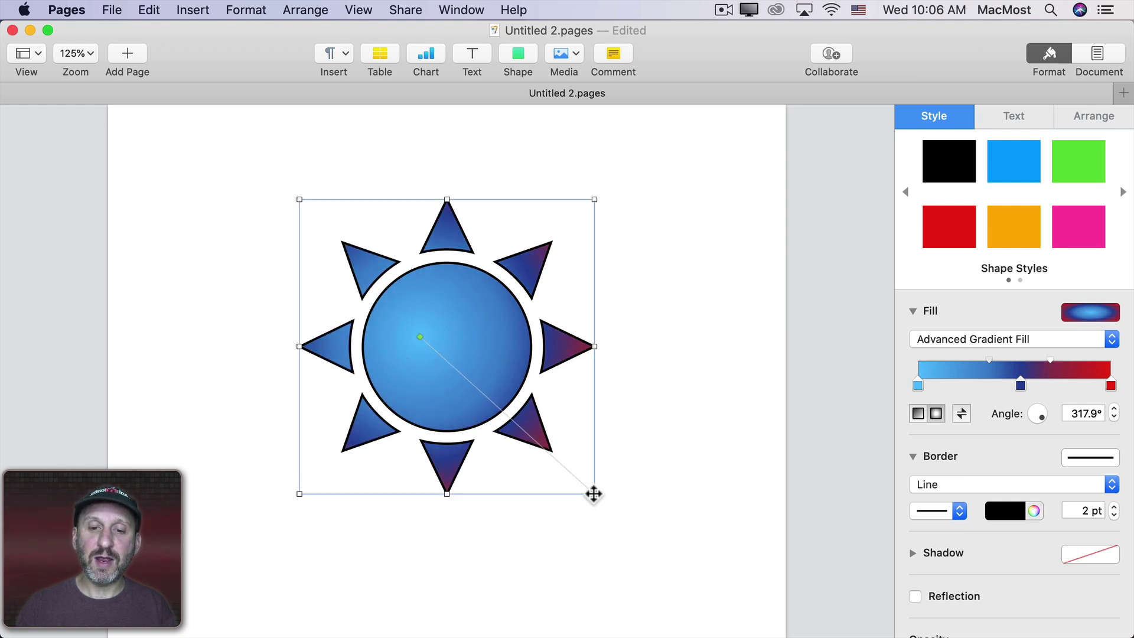
{"action": "left_click_drag", "start_coordinate": [594, 494], "coordinate": [457, 358]}
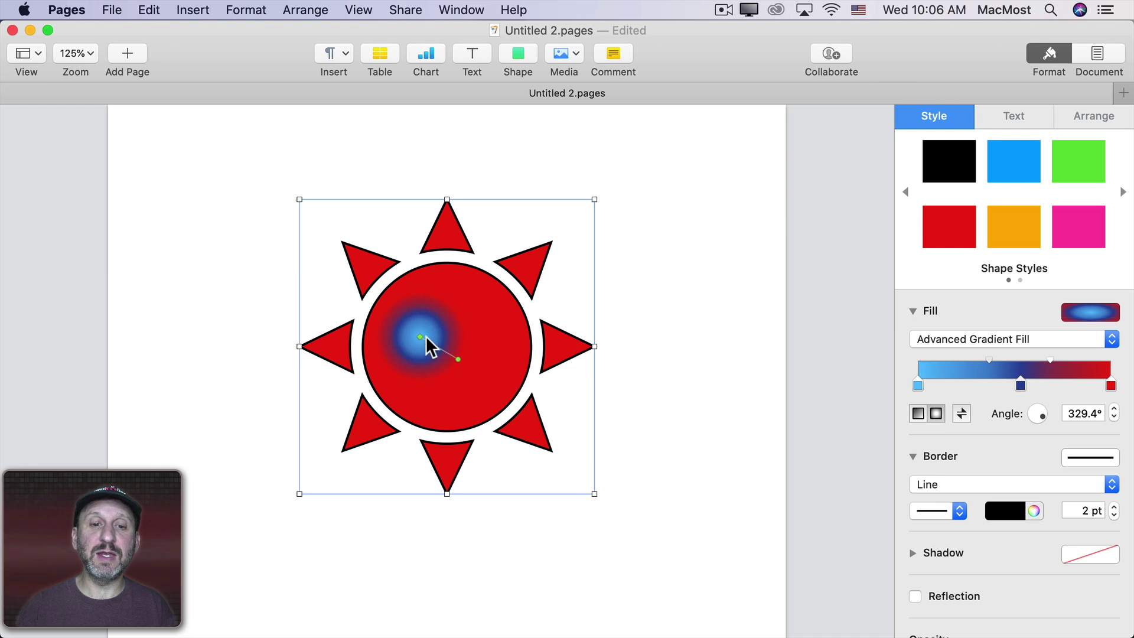
{"action": "left_click_drag", "start_coordinate": [1020, 384], "coordinate": [1009, 387]}
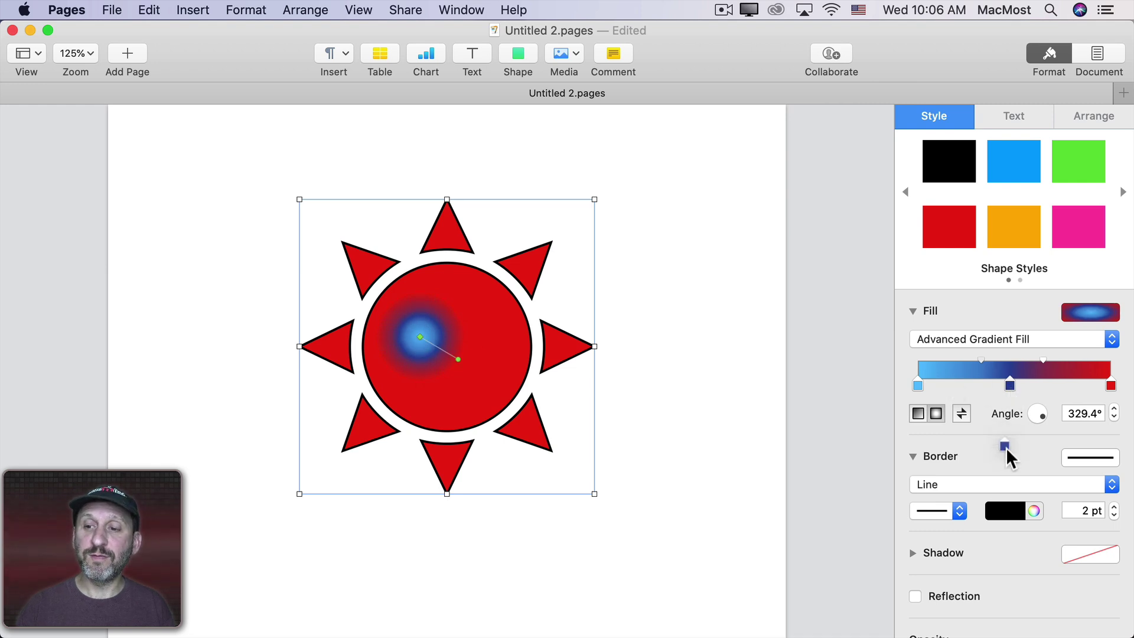
{"action": "left_click_drag", "start_coordinate": [1005, 449], "coordinate": [1004, 448]}
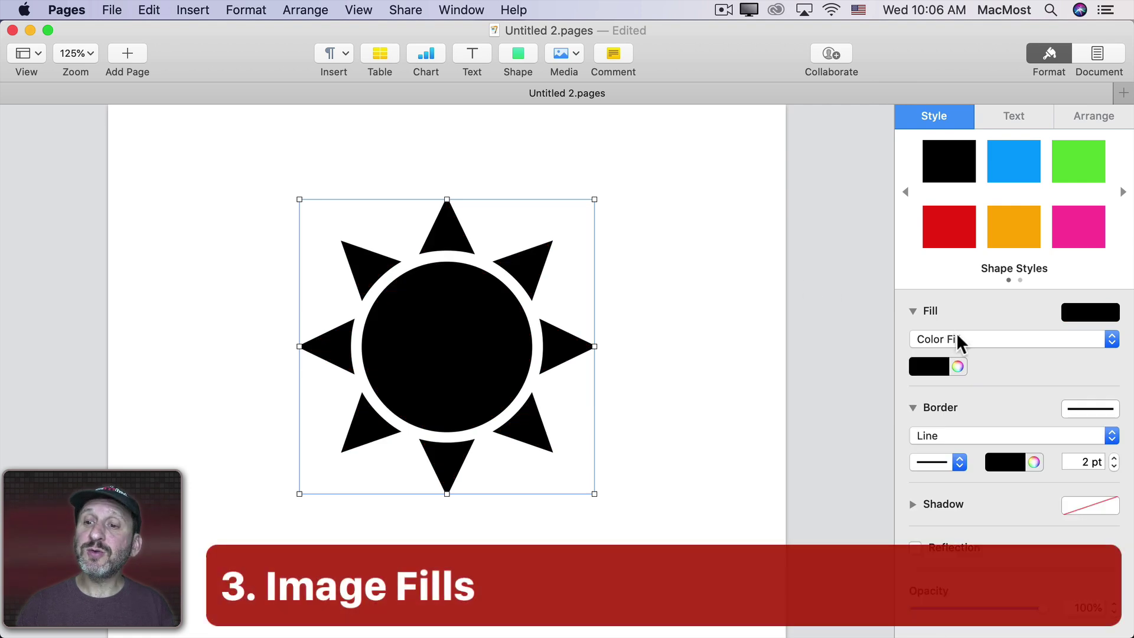
Image-fill the sun with the flower photo at original size and 10% scale
{"action": "left_click", "coordinate": [956, 339]}
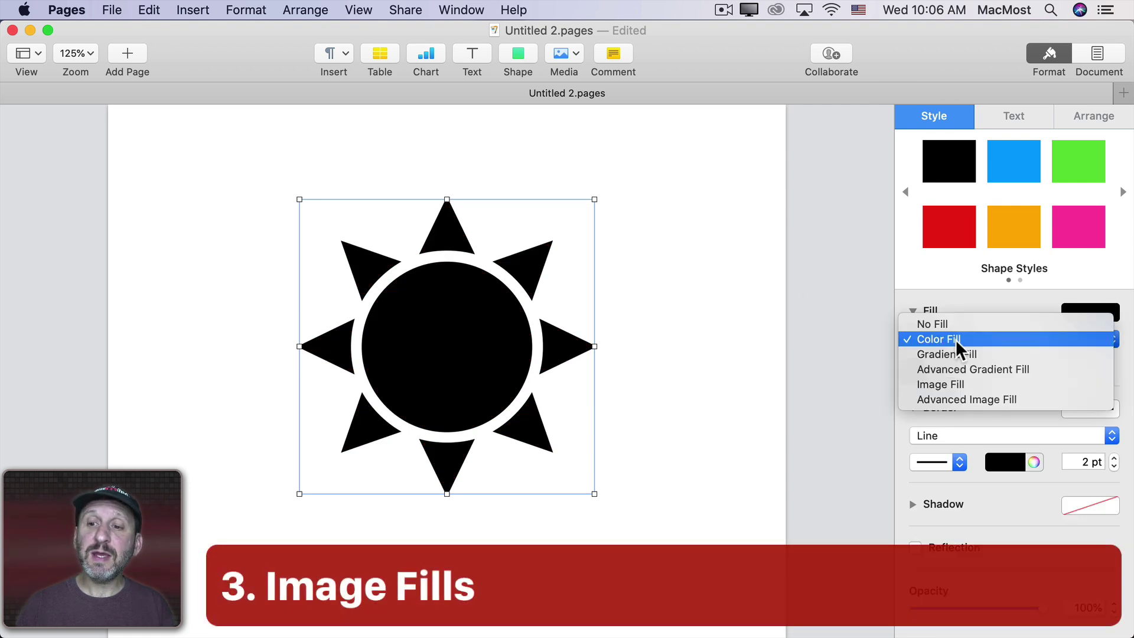
{"action": "left_click", "coordinate": [958, 383]}
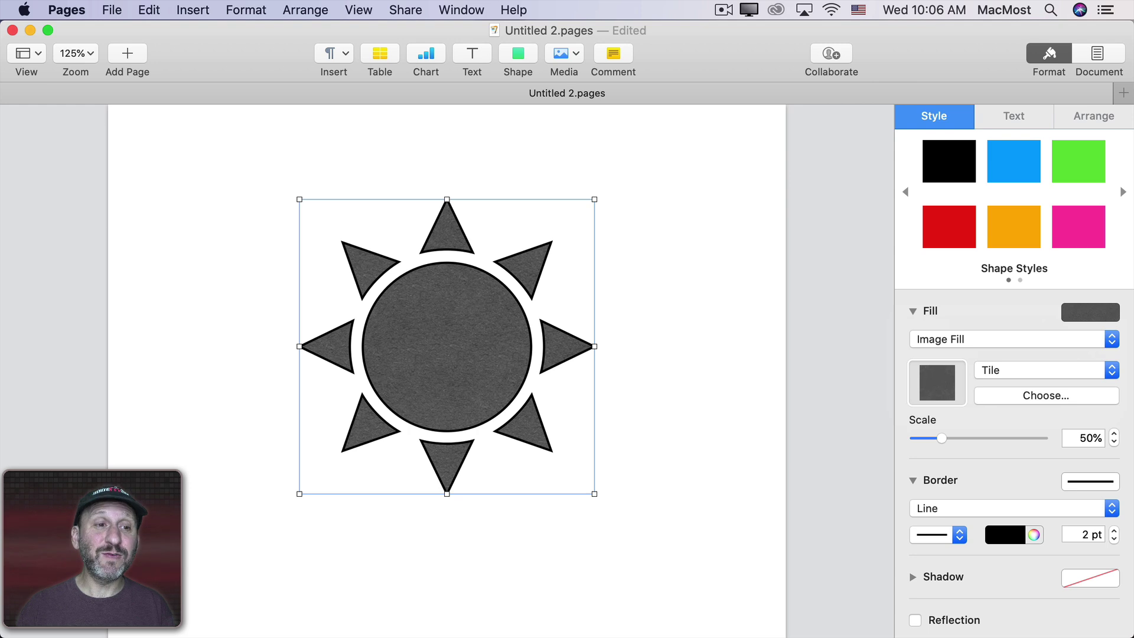
{"action": "key", "text": "super+Tab"}
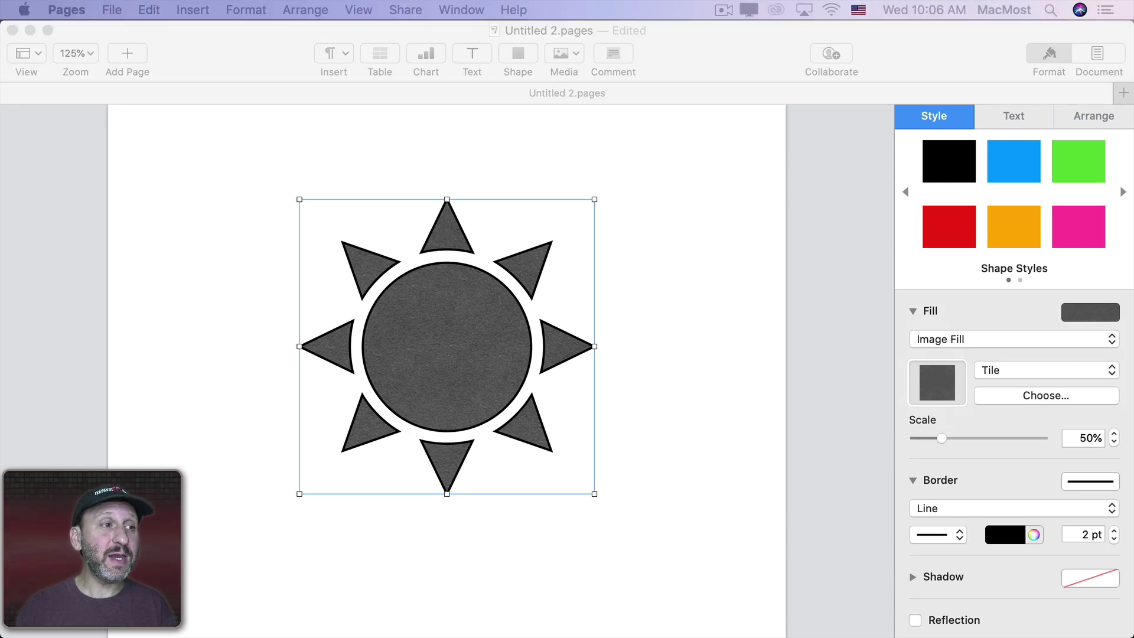
{"action": "mouse_move", "coordinate": [291, 183]}
{"action": "left_mouse_down"}
{"action": "mouse_move", "coordinate": [720, 246]}
{"action": "mouse_move", "coordinate": [947, 387]}
{"action": "left_mouse_up"}
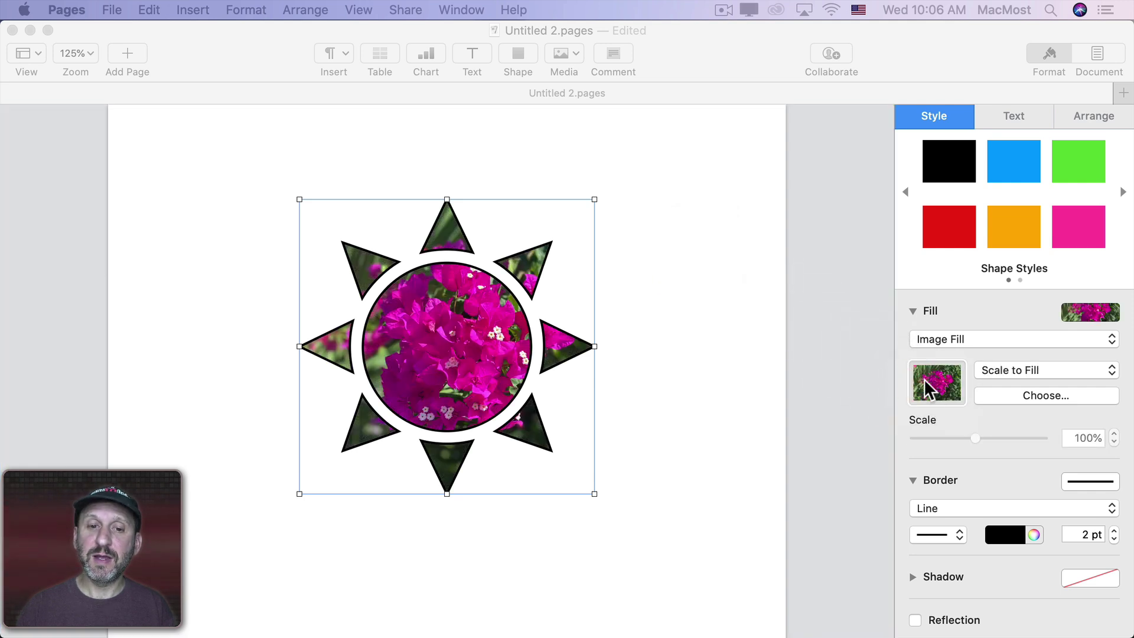
{"action": "left_click", "coordinate": [1008, 366]}
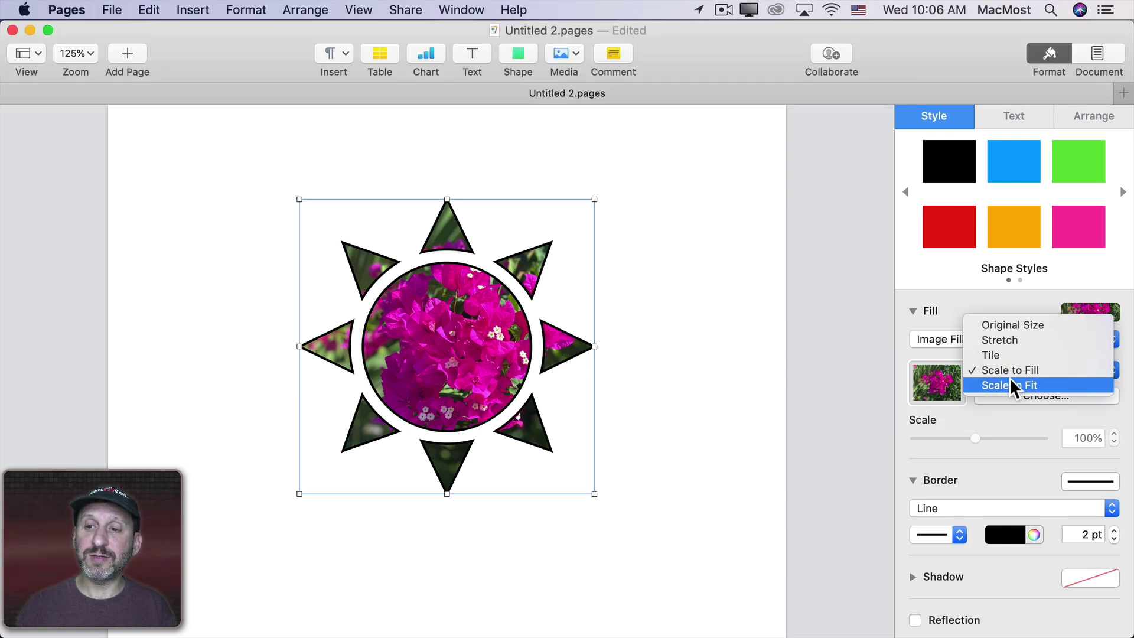
{"action": "left_click", "coordinate": [1006, 323]}
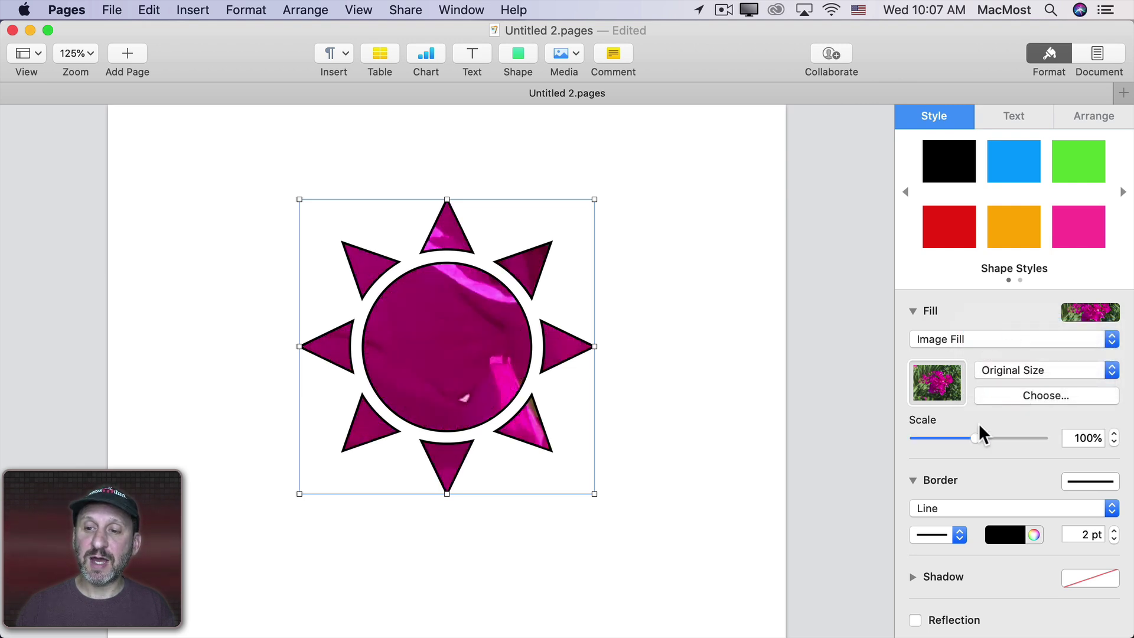
{"action": "left_click_drag", "start_coordinate": [979, 436], "coordinate": [913, 436]}
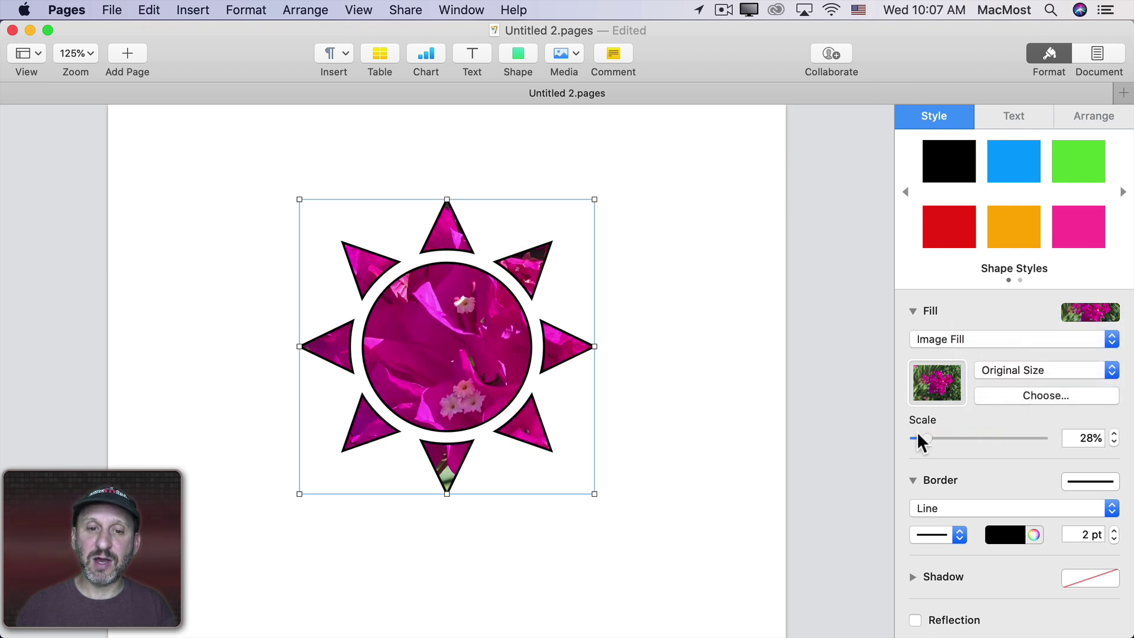
Switch to Advanced Image Fill and tint the flower photo green
{"action": "left_click", "coordinate": [953, 339]}
{"action": "left_click", "coordinate": [954, 353]}
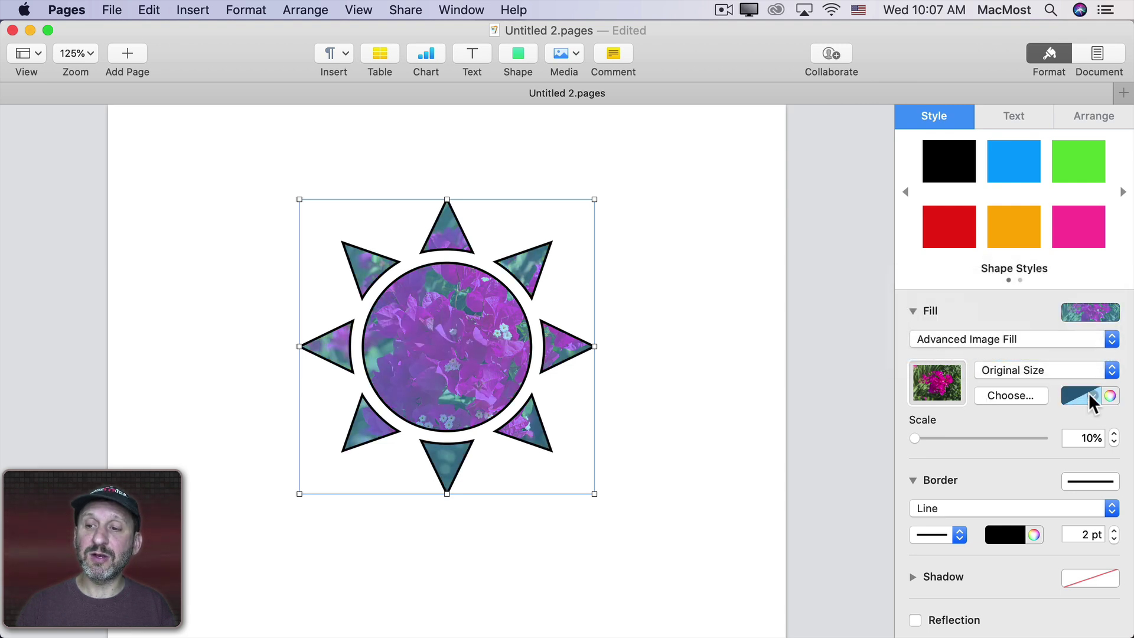
{"action": "left_click", "coordinate": [1088, 397]}
{"action": "left_click", "coordinate": [1002, 432]}
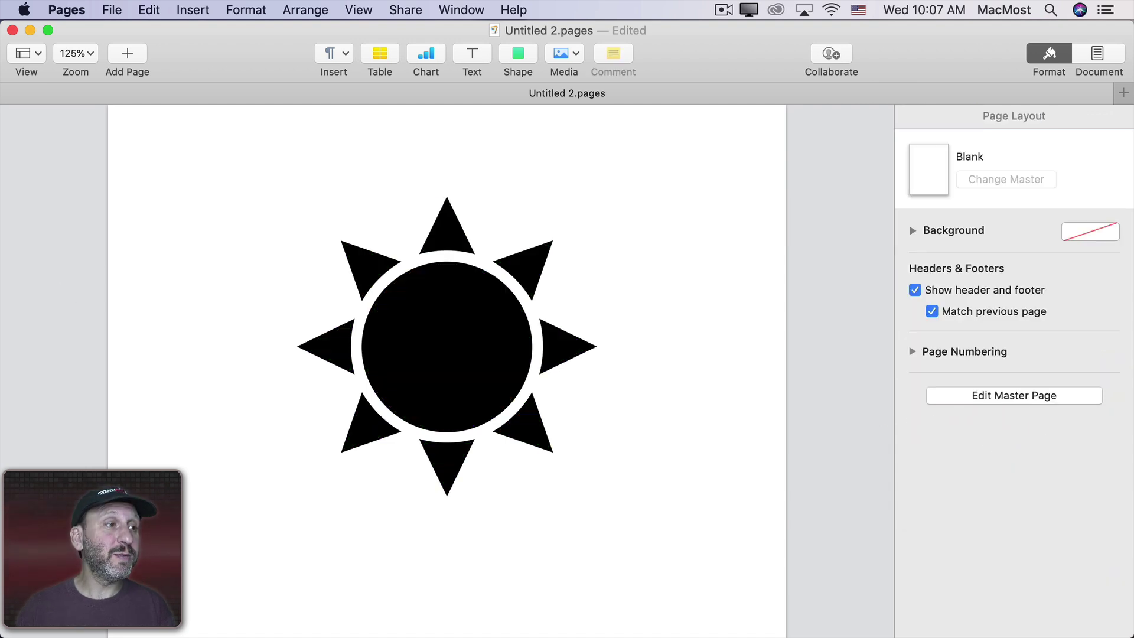
Drop the flower photo into the sun mask, shrink it, and pan it into place
{"action": "left_click_drag", "start_coordinate": [25, 209], "coordinate": [468, 373]}
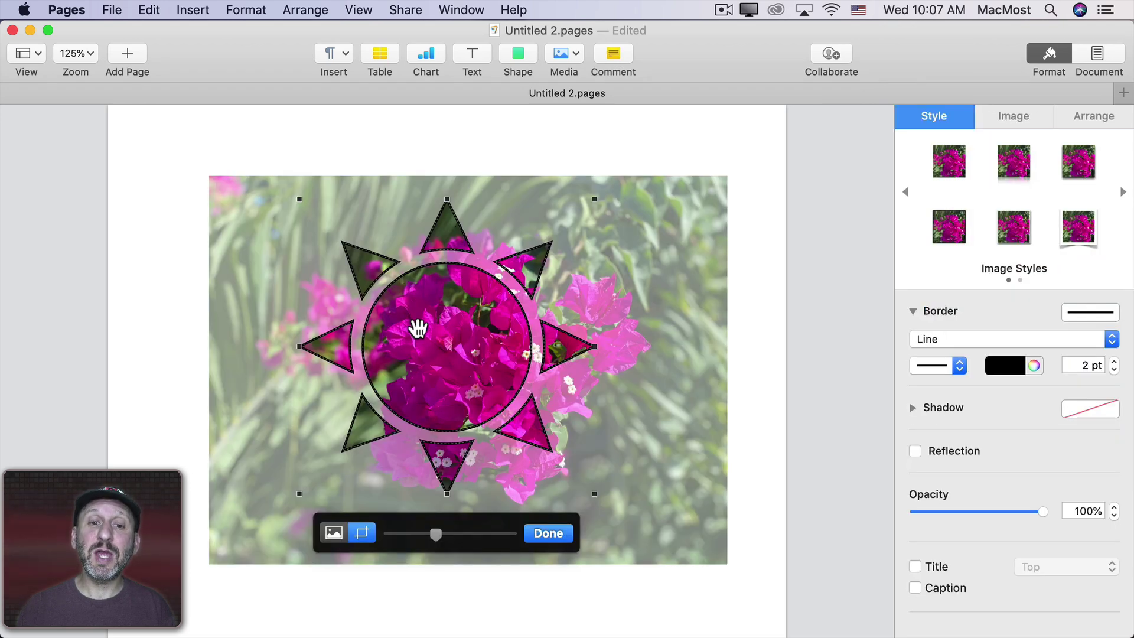
{"action": "mouse_move", "coordinate": [451, 349]}
{"action": "left_mouse_down"}
{"action": "mouse_move", "coordinate": [505, 354]}
{"action": "mouse_move", "coordinate": [472, 356]}
{"action": "left_mouse_up"}
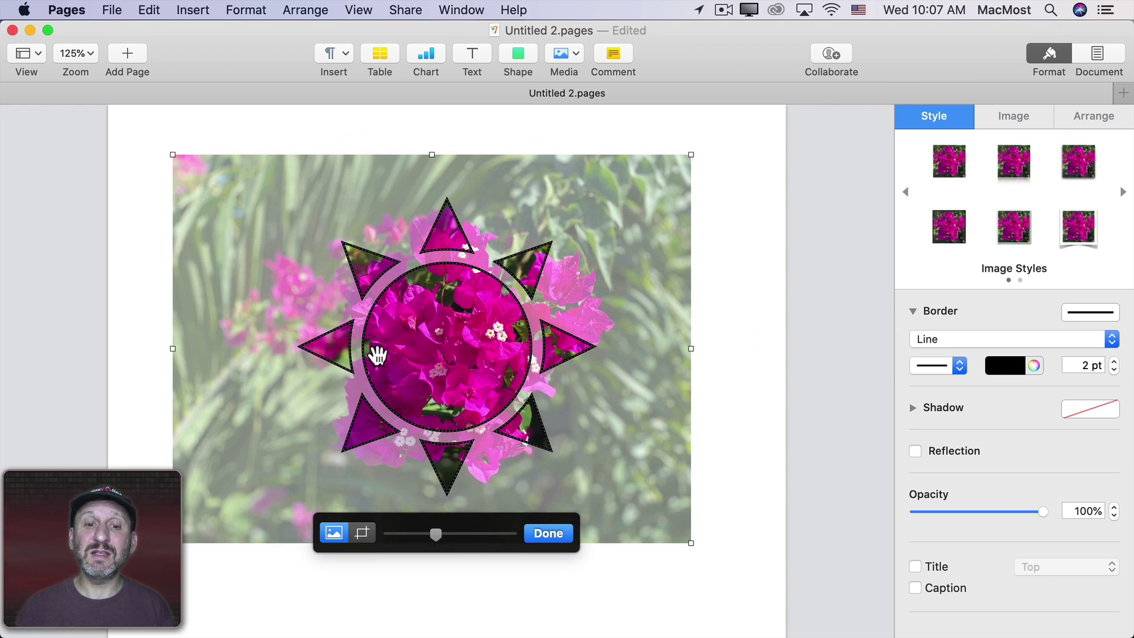
{"action": "left_click_drag", "start_coordinate": [442, 341], "coordinate": [494, 357]}
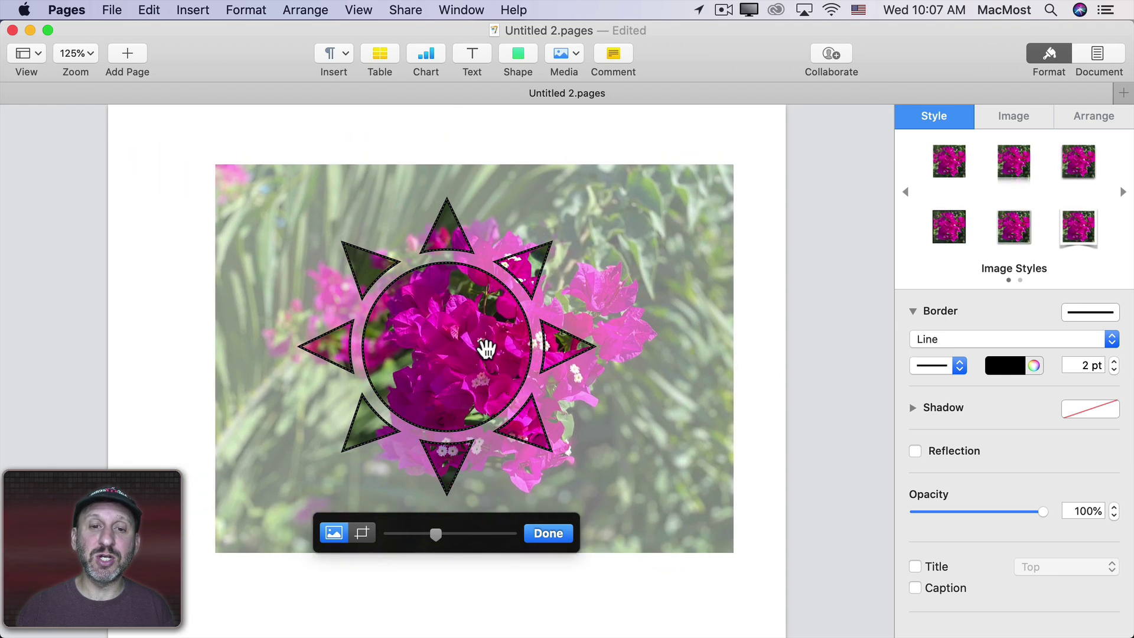
{"action": "left_click_drag", "start_coordinate": [742, 560], "coordinate": [595, 467]}
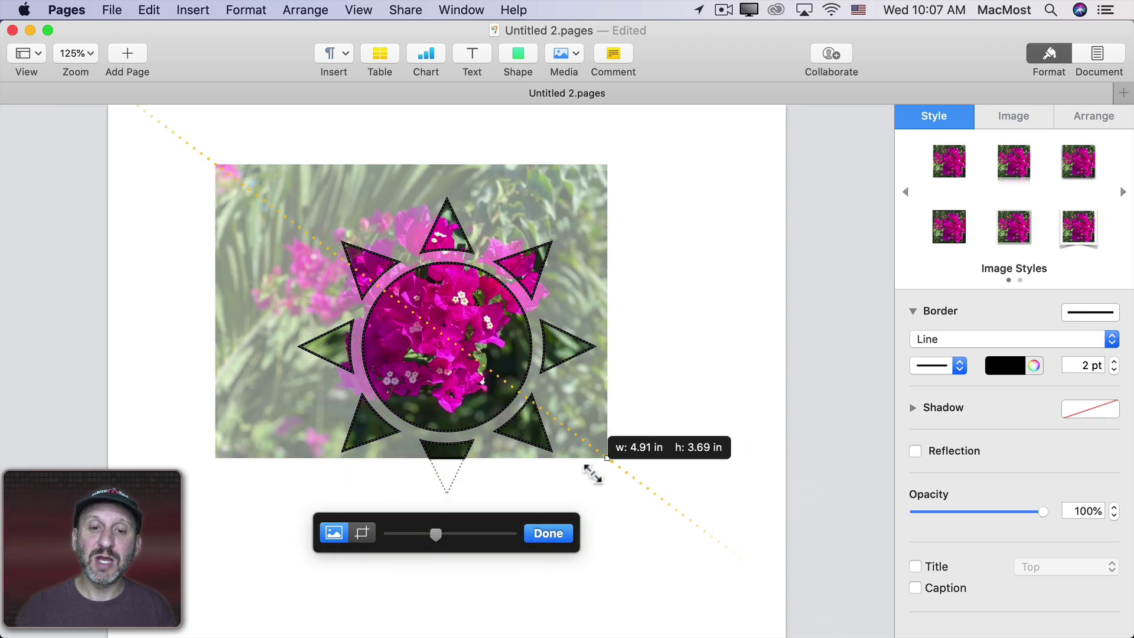
{"action": "left_click_drag", "start_coordinate": [273, 224], "coordinate": [306, 257]}
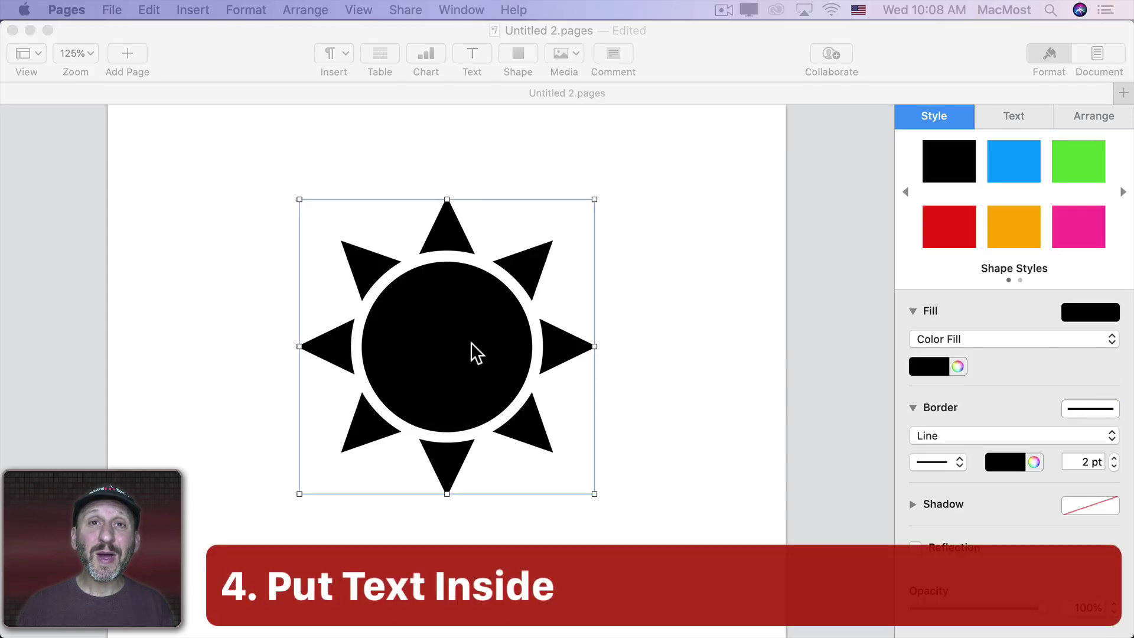
Type a sentence inside the sun shape and paste extra copies of it
{"action": "double_click", "coordinate": [434, 341]}
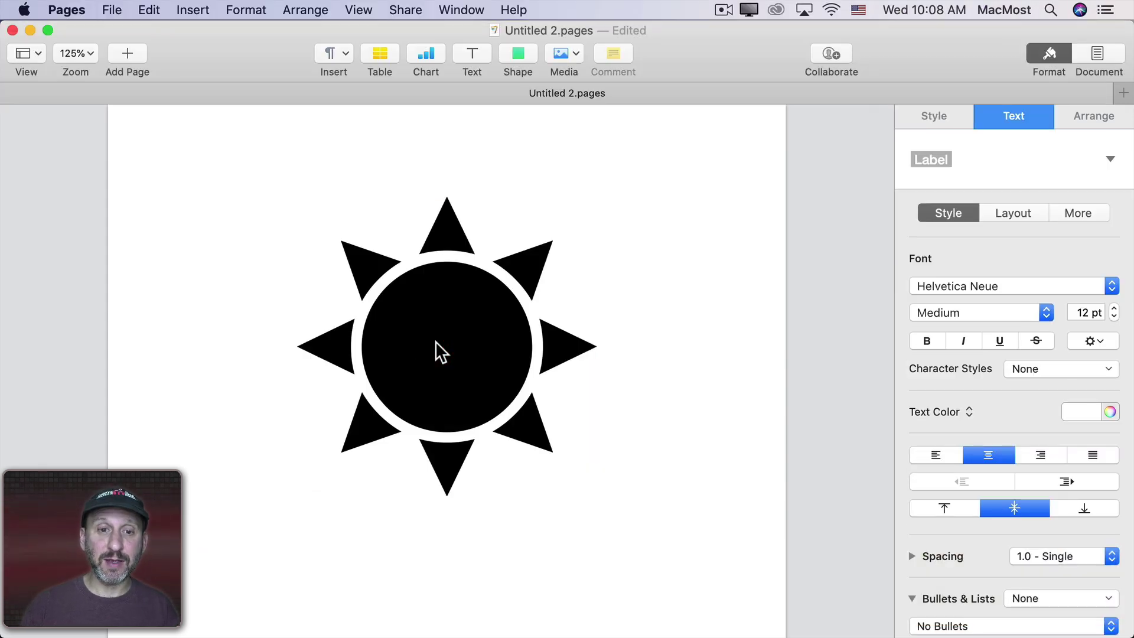
{"action": "type", "text": "This is so"}
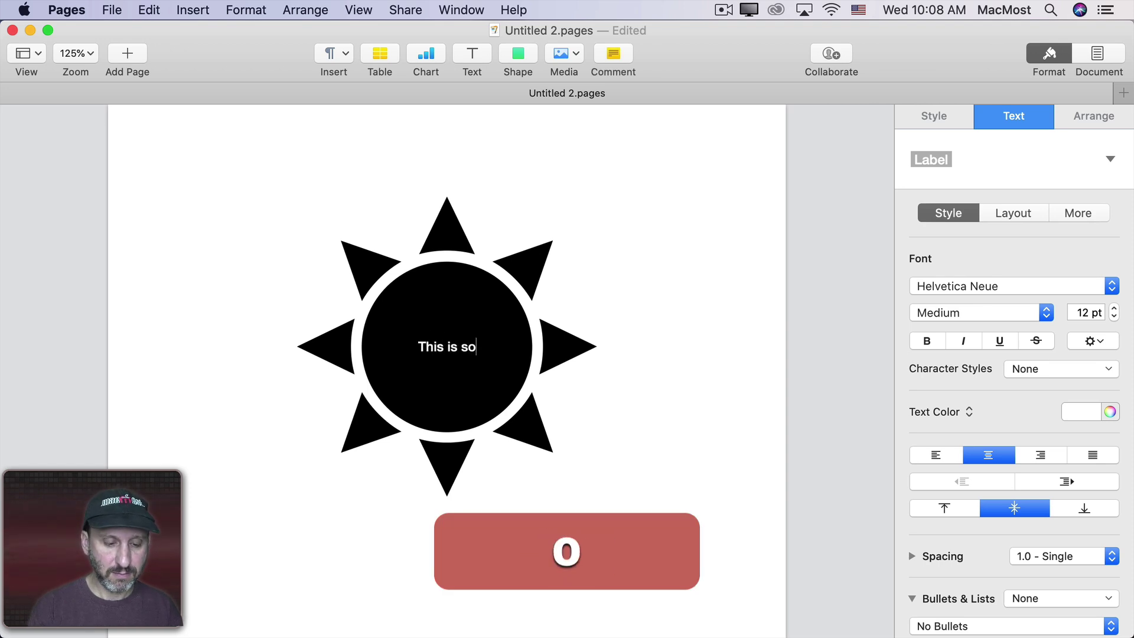
{"action": "type", "text": "me text."}
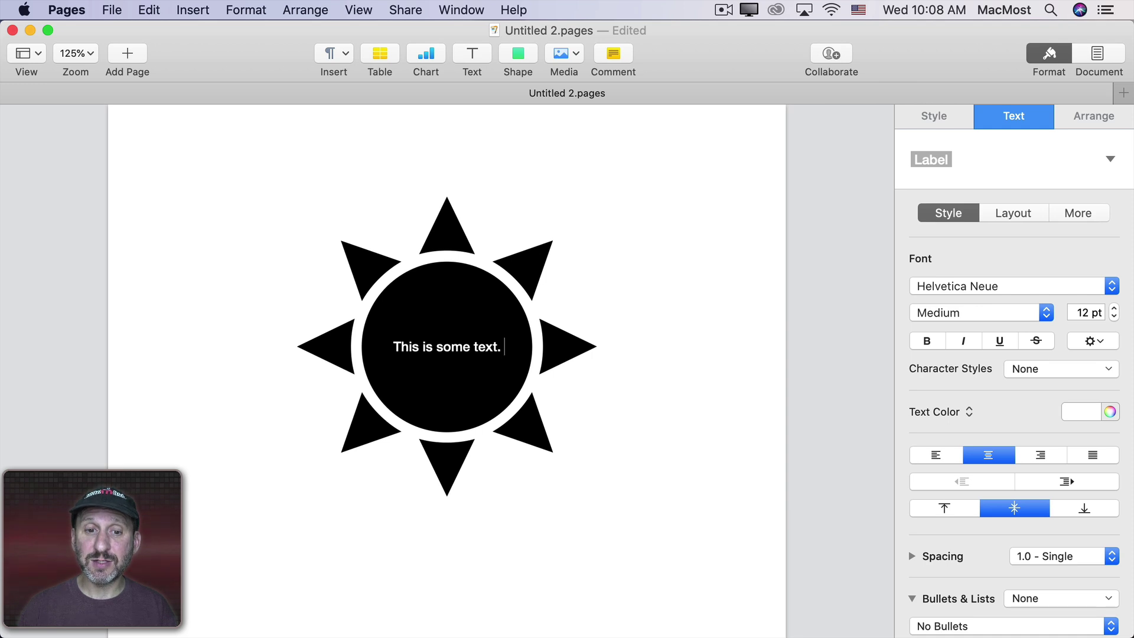
{"action": "key", "text": "super+a"}
{"action": "key", "text": "super+c"}
{"action": "key", "text": "super+v"}
{"action": "key", "text": "super+v"}
{"action": "key", "text": "super+v"}
{"action": "key", "text": "super+v"}
{"action": "key", "text": "super+v"}
{"action": "key", "text": "super+v"}
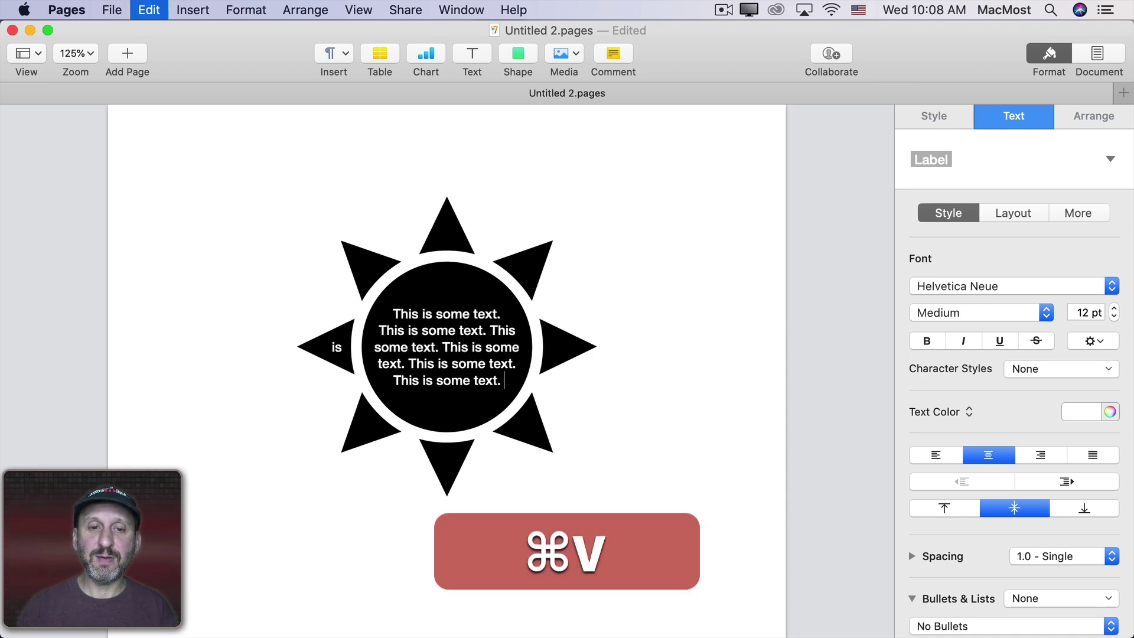
{"action": "key", "text": "super+v"}
{"action": "key", "text": "super+v"}
{"action": "key", "text": "super+v"}
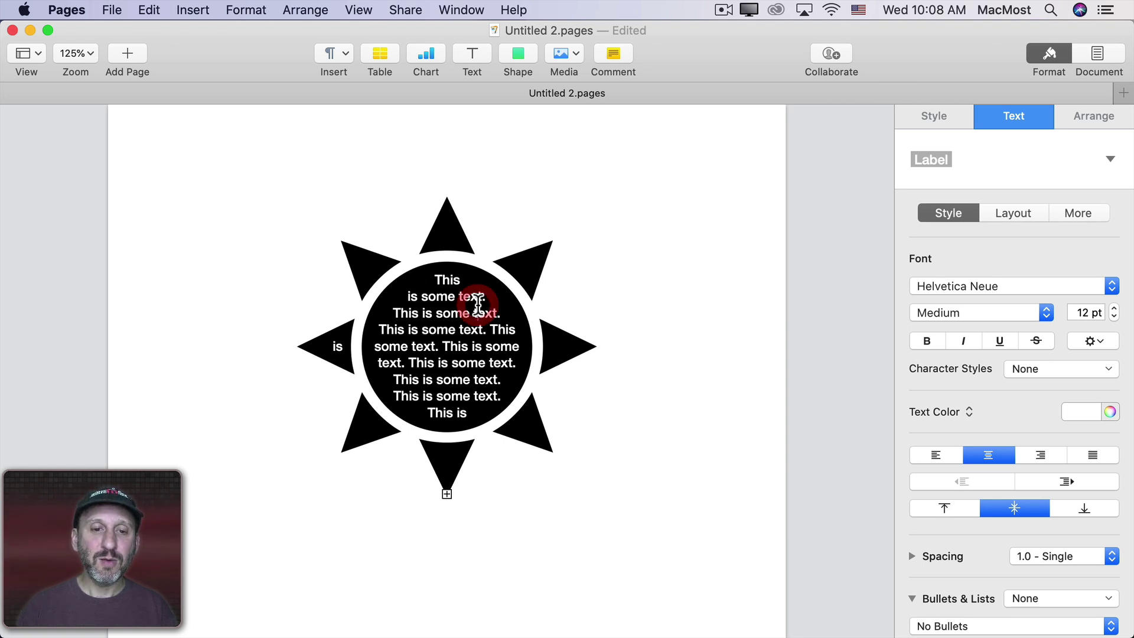
Replace the text with a larger yellow letter D in Herculanum
{"action": "key", "text": "super+a"}
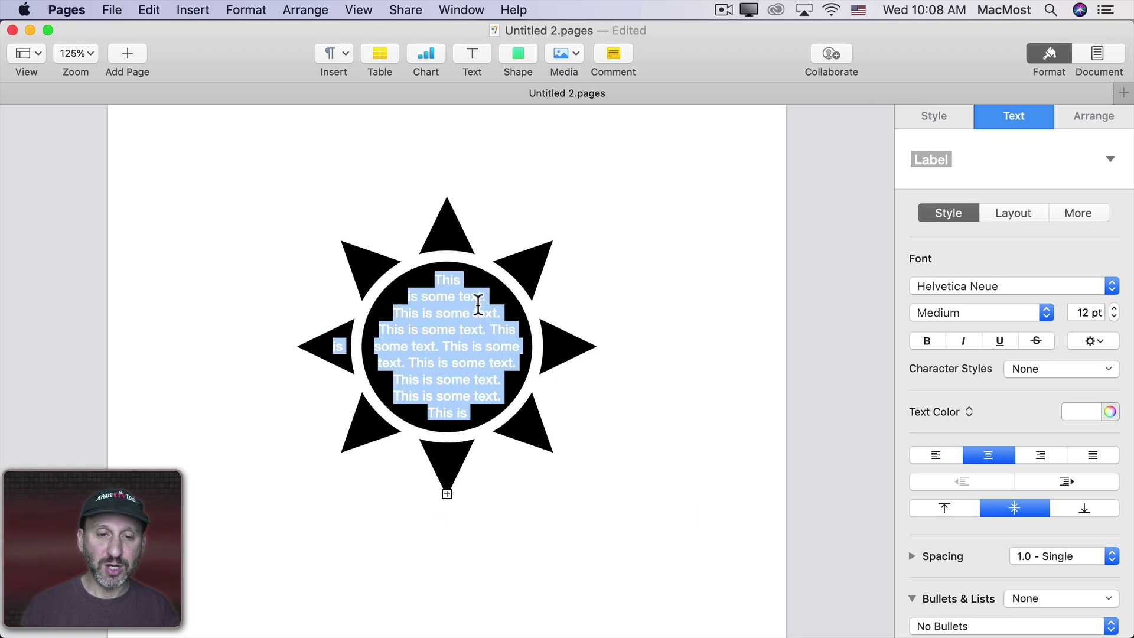
{"action": "type", "text": "D"}
{"action": "key", "text": "super+a"}
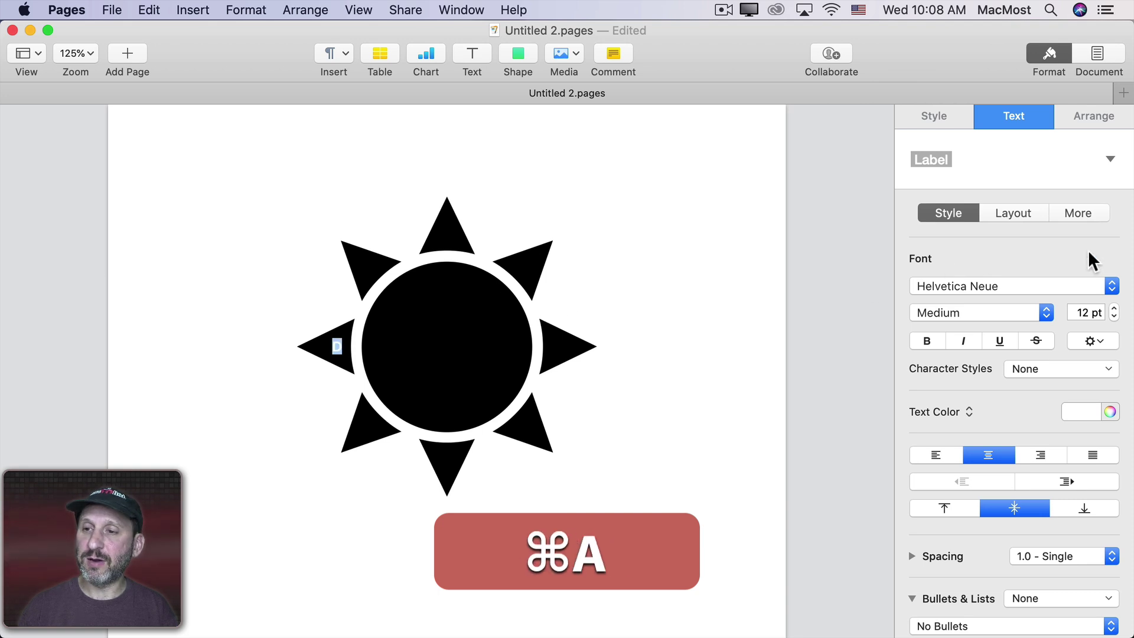
{"action": "left_click", "coordinate": [1113, 308]}
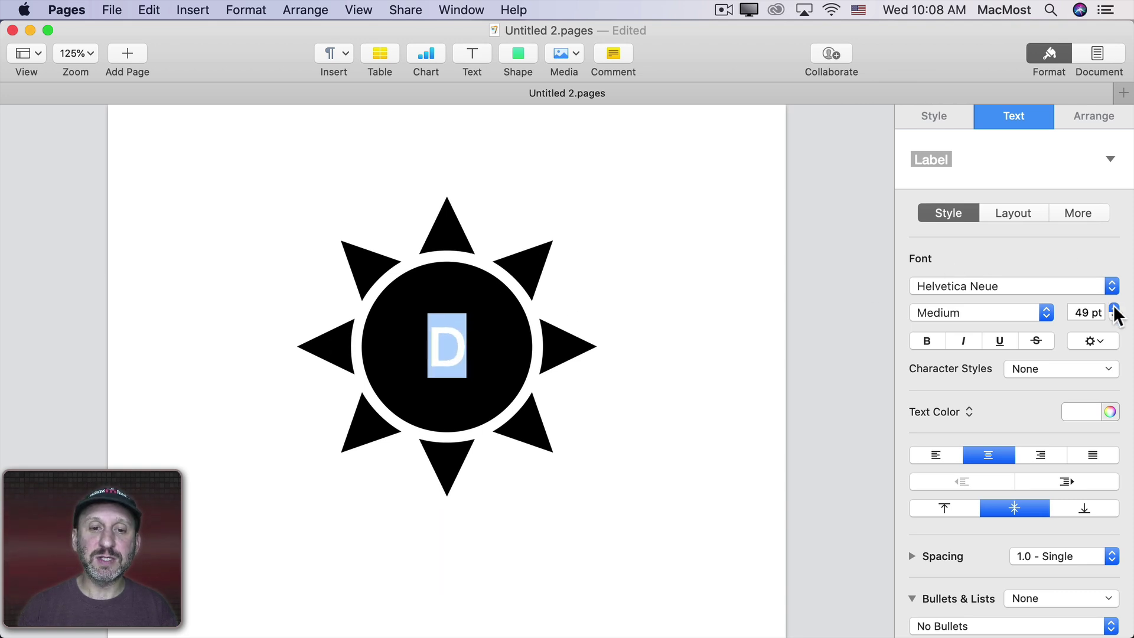
{"action": "left_click", "coordinate": [974, 286]}
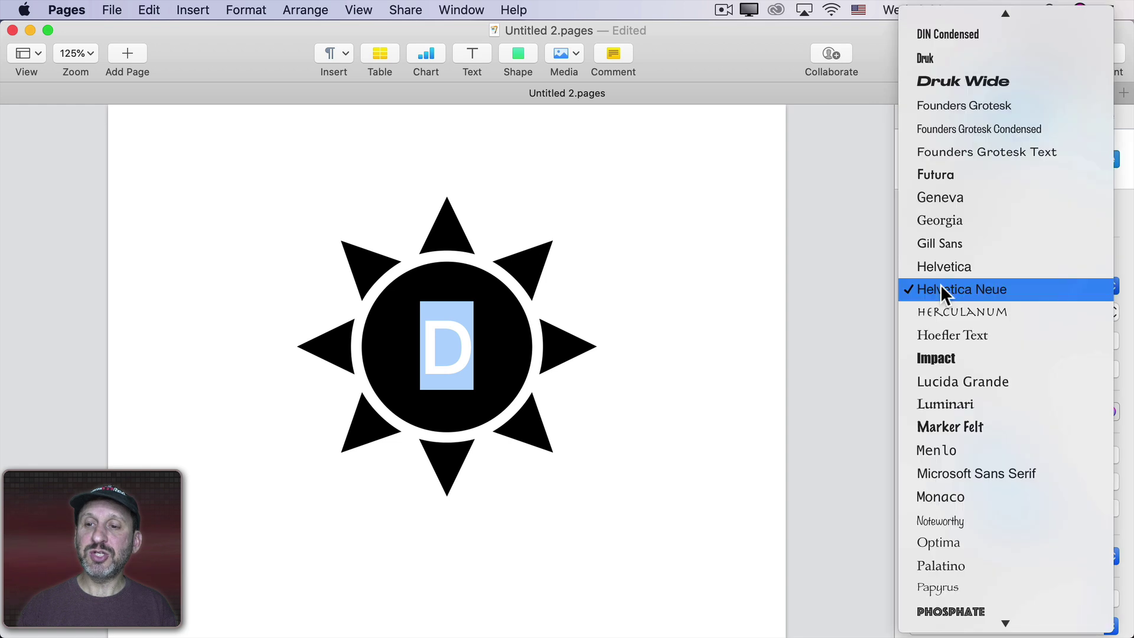
{"action": "left_click", "coordinate": [942, 310]}
{"action": "left_click", "coordinate": [1089, 410]}
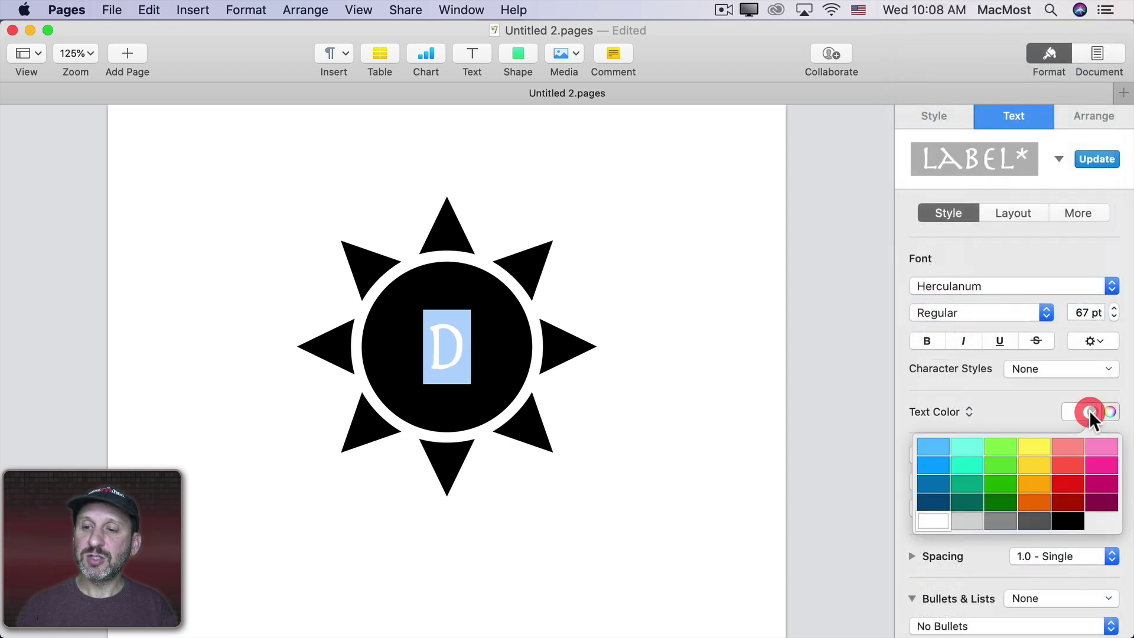
{"action": "left_click", "coordinate": [1048, 458]}
{"action": "left_click", "coordinate": [706, 335]}
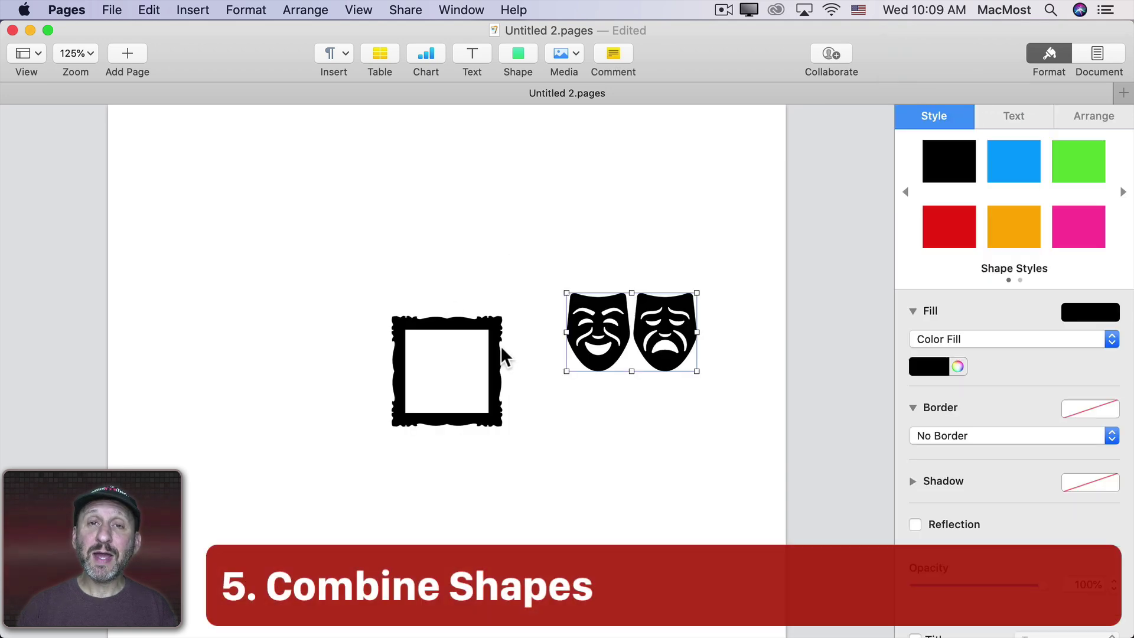
Move and enlarge the picture frame, then place the theatre masks inside it
{"action": "left_click_drag", "start_coordinate": [471, 324], "coordinate": [417, 231]}
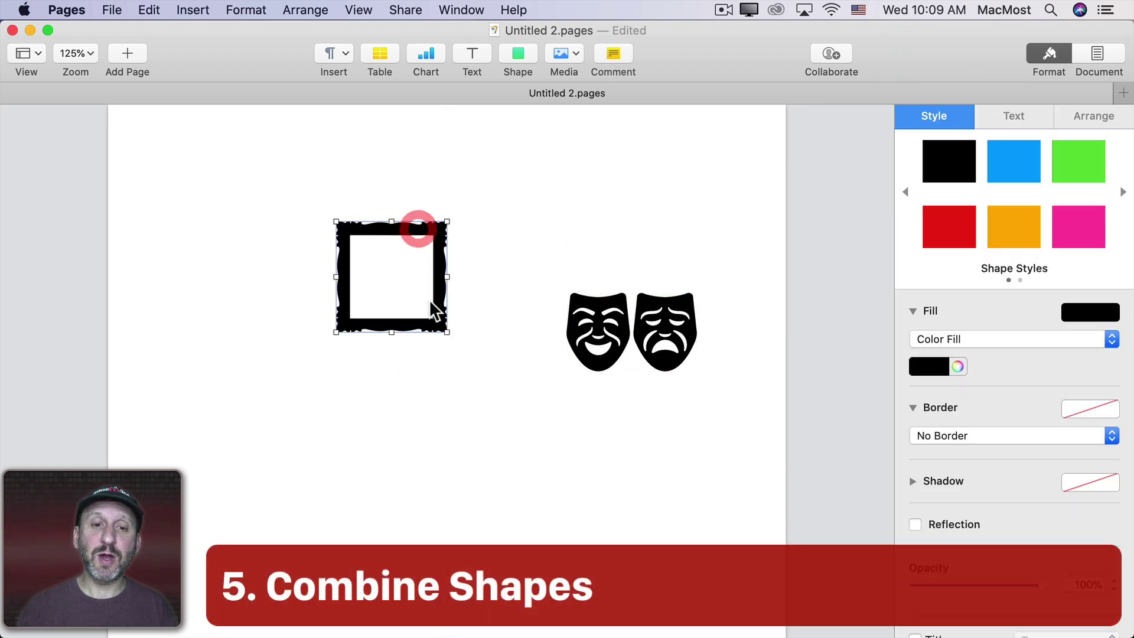
{"action": "left_click_drag", "start_coordinate": [444, 327], "coordinate": [532, 401]}
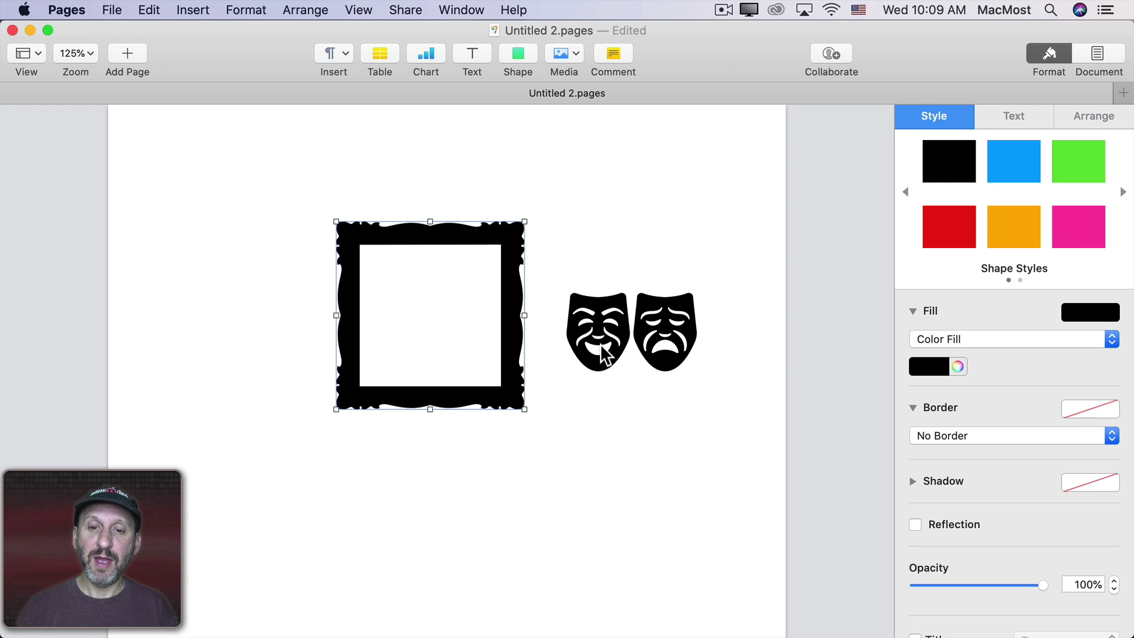
{"action": "mouse_move", "coordinate": [602, 346]}
{"action": "left_mouse_down"}
{"action": "mouse_move", "coordinate": [407, 323]}
{"action": "mouse_move", "coordinate": [401, 304]}
{"action": "left_mouse_up"}
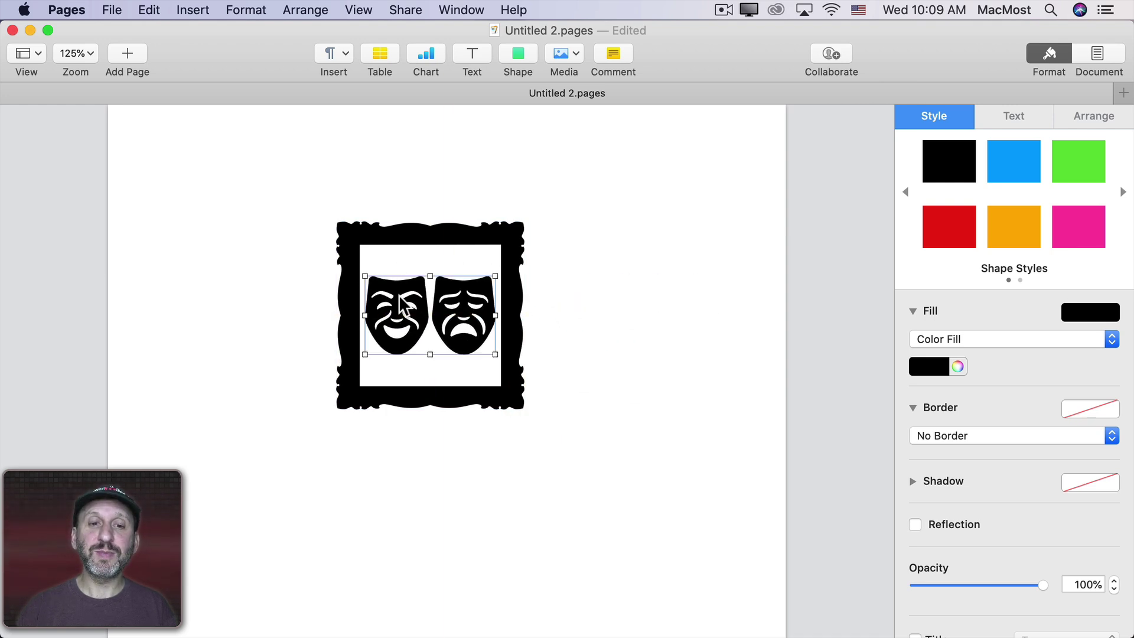
Unite the frame and masks into one shape and fill it yellow
{"action": "left_click_drag", "start_coordinate": [299, 229], "coordinate": [598, 449]}
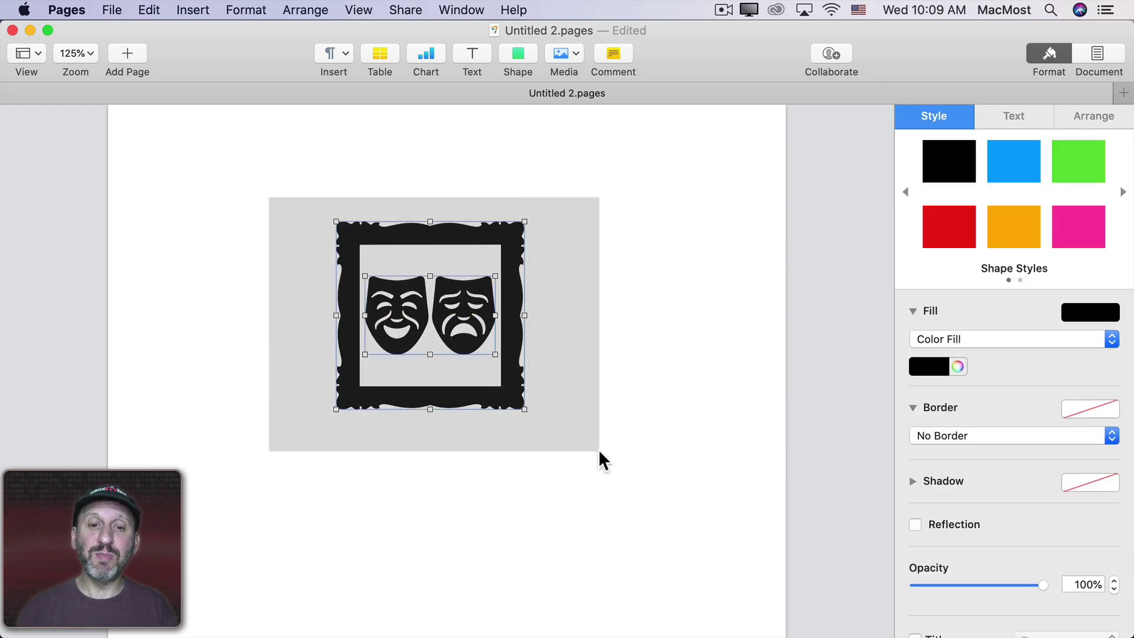
{"action": "left_click", "coordinate": [244, 10]}
{"action": "mouse_move", "coordinate": [285, 109]}
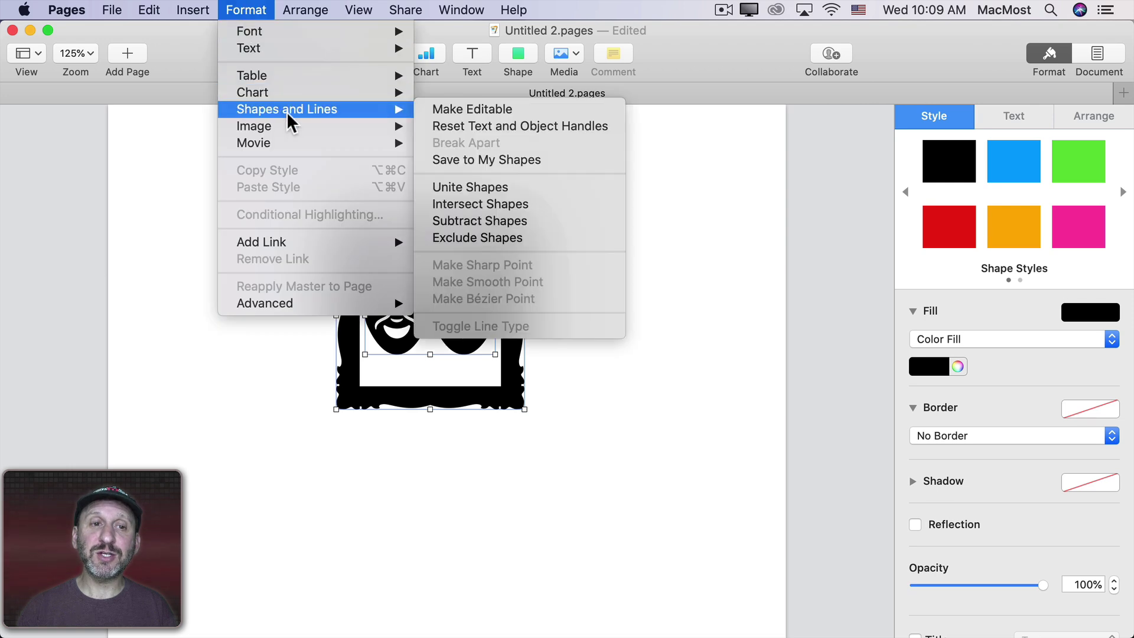
{"action": "left_click", "coordinate": [488, 188]}
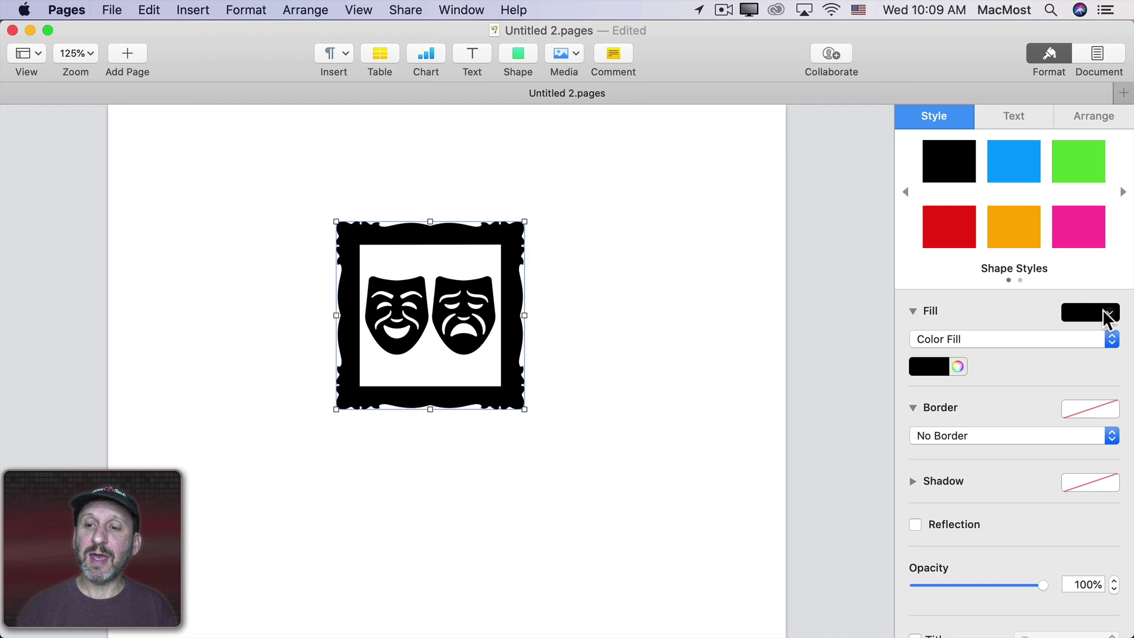
{"action": "left_click", "coordinate": [934, 367]}
{"action": "left_click", "coordinate": [952, 424]}
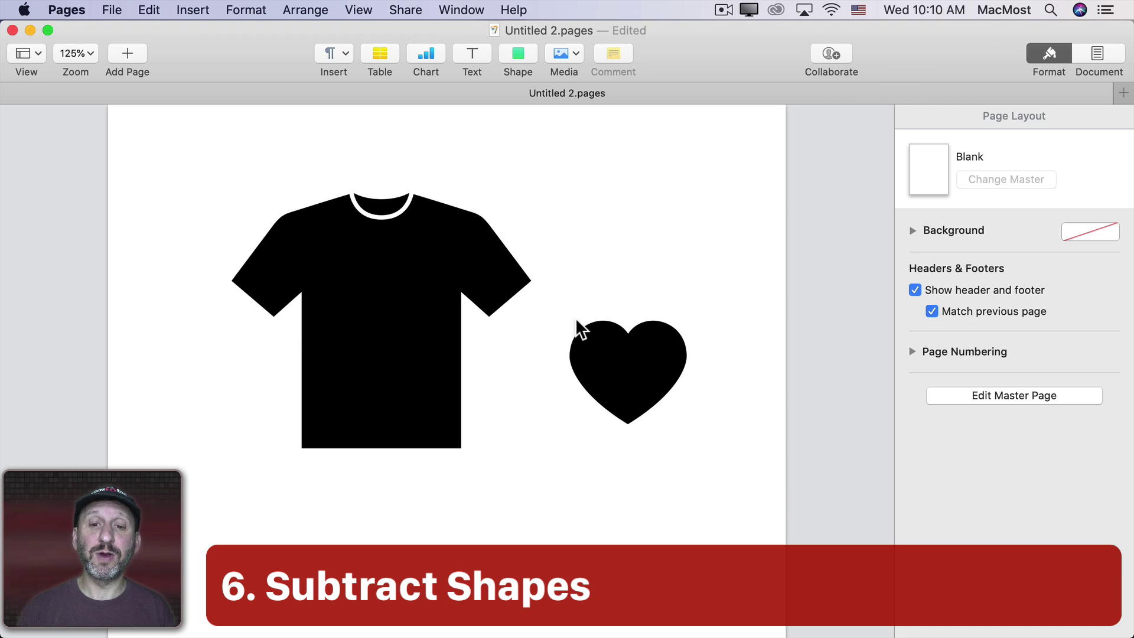
Fill the heart green and place it on the t-shirt's chest
{"action": "left_click", "coordinate": [634, 353]}
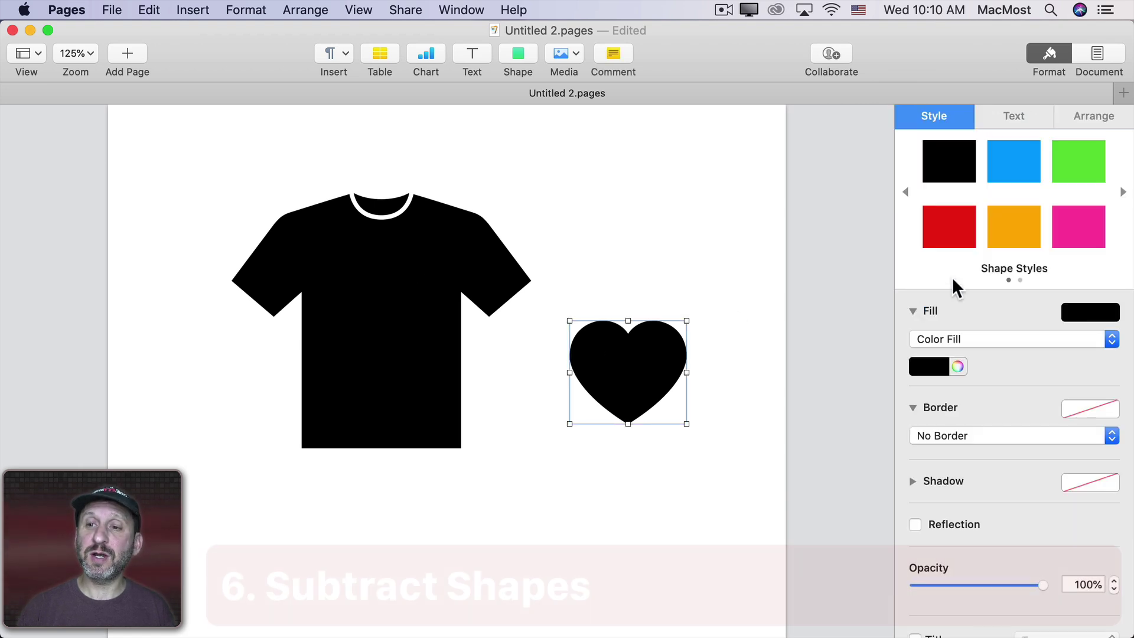
{"action": "left_click", "coordinate": [957, 367]}
{"action": "left_click", "coordinate": [922, 418]}
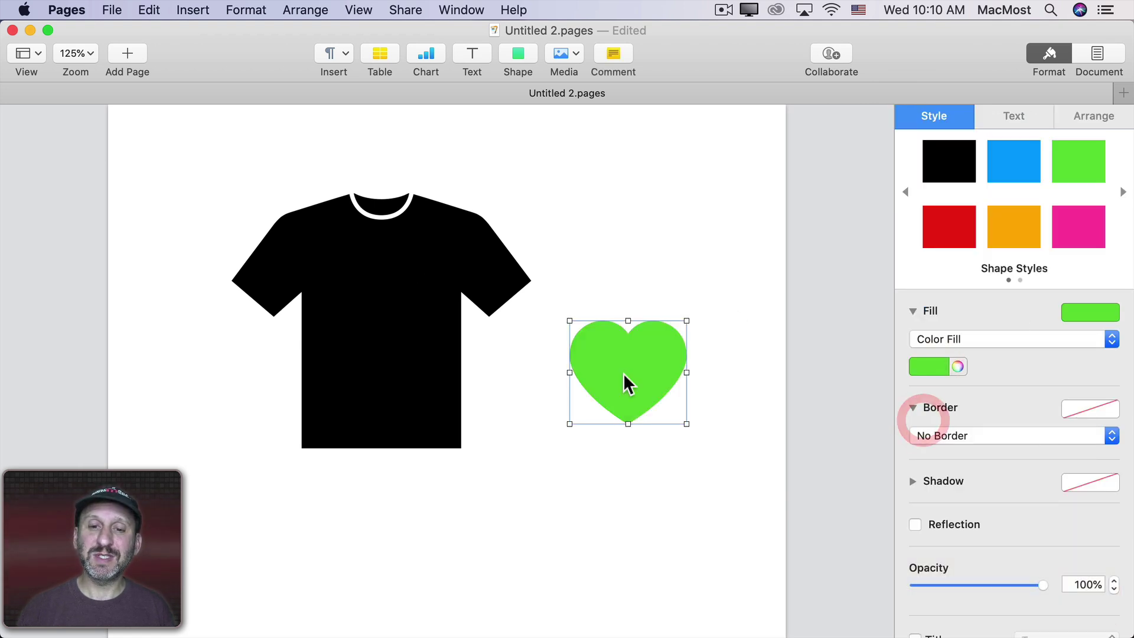
{"action": "mouse_move", "coordinate": [623, 373]}
{"action": "left_mouse_down"}
{"action": "mouse_move", "coordinate": [417, 377]}
{"action": "mouse_move", "coordinate": [381, 319]}
{"action": "left_mouse_up"}
Subtract the green heart from the black t-shirt with Subtract Shapes
{"action": "left_click_drag", "start_coordinate": [206, 192], "coordinate": [515, 468]}
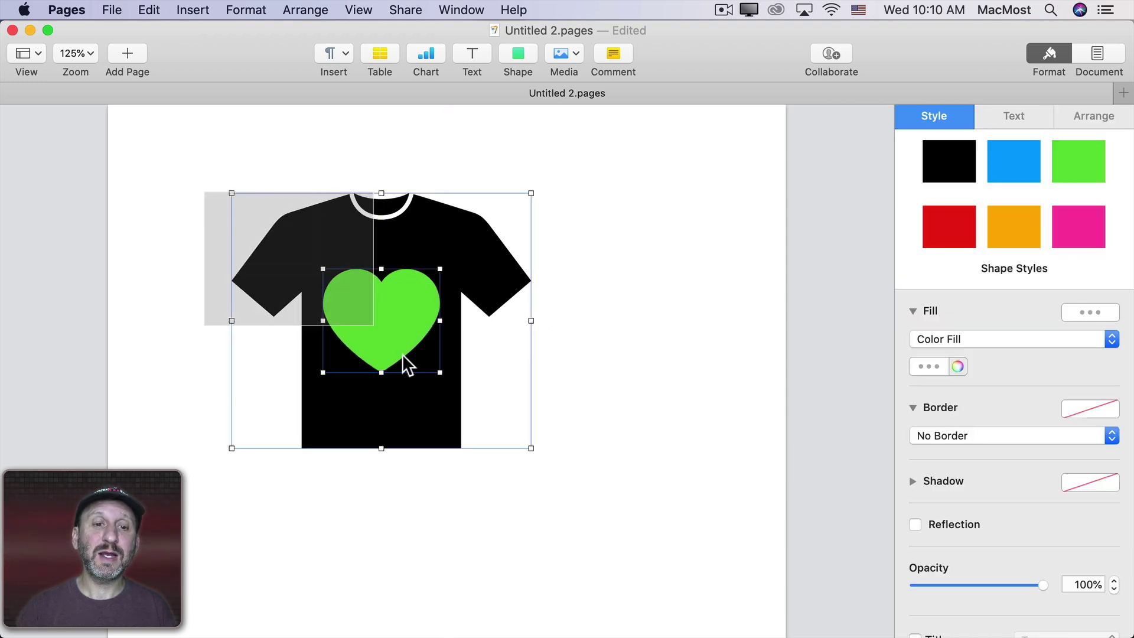
{"action": "left_click", "coordinate": [247, 10]}
{"action": "mouse_move", "coordinate": [286, 109]}
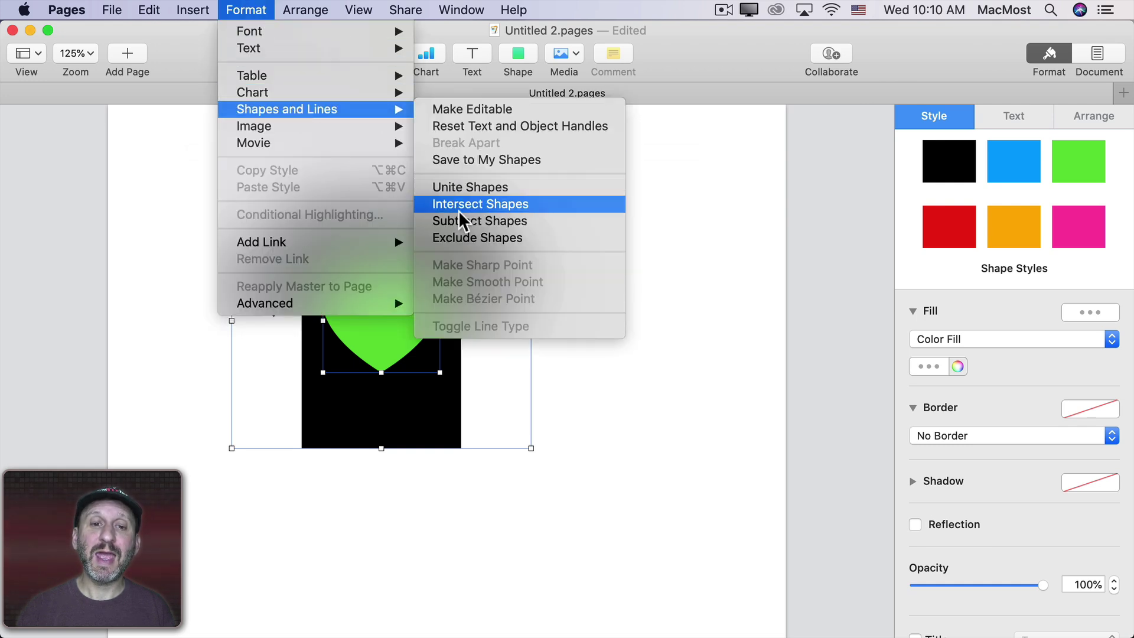
{"action": "left_click", "coordinate": [460, 221]}
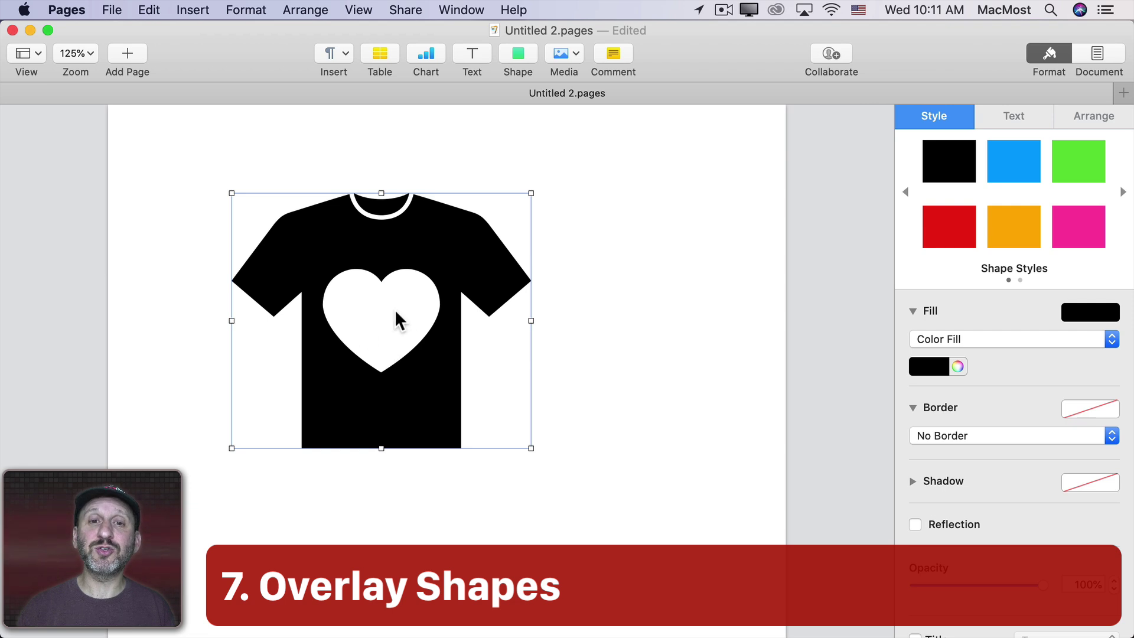
Insert a basic square and size it over the t-shirt
{"action": "left_click", "coordinate": [515, 52]}
{"action": "left_click", "coordinate": [363, 119]}
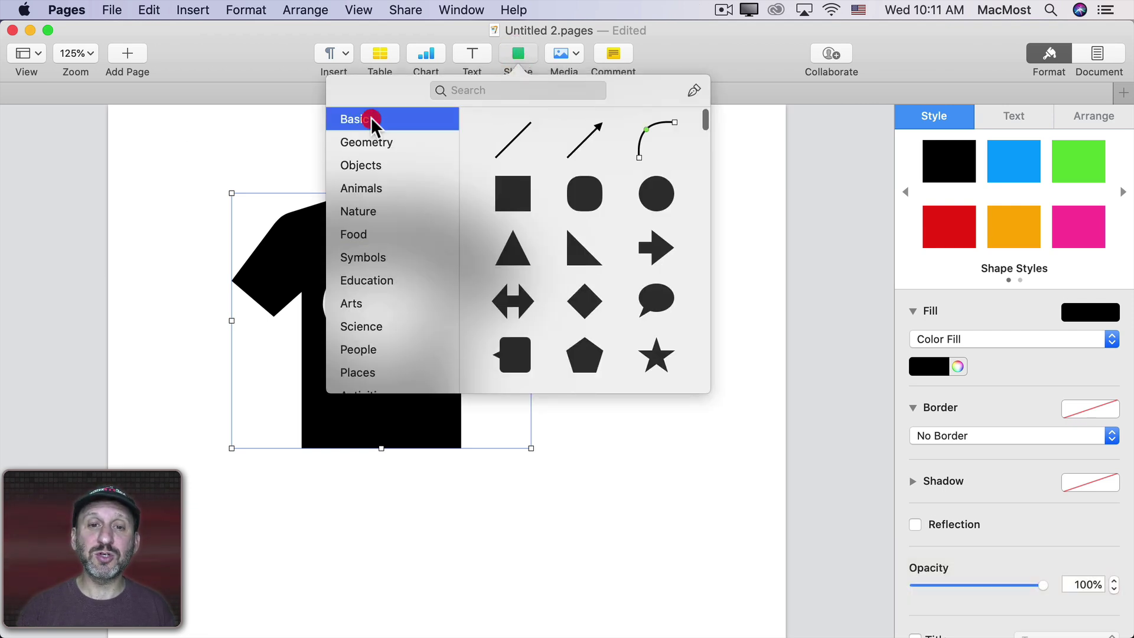
{"action": "left_click", "coordinate": [513, 195]}
{"action": "left_click_drag", "start_coordinate": [455, 293], "coordinate": [347, 295]}
{"action": "left_click_drag", "start_coordinate": [423, 367], "coordinate": [451, 390]}
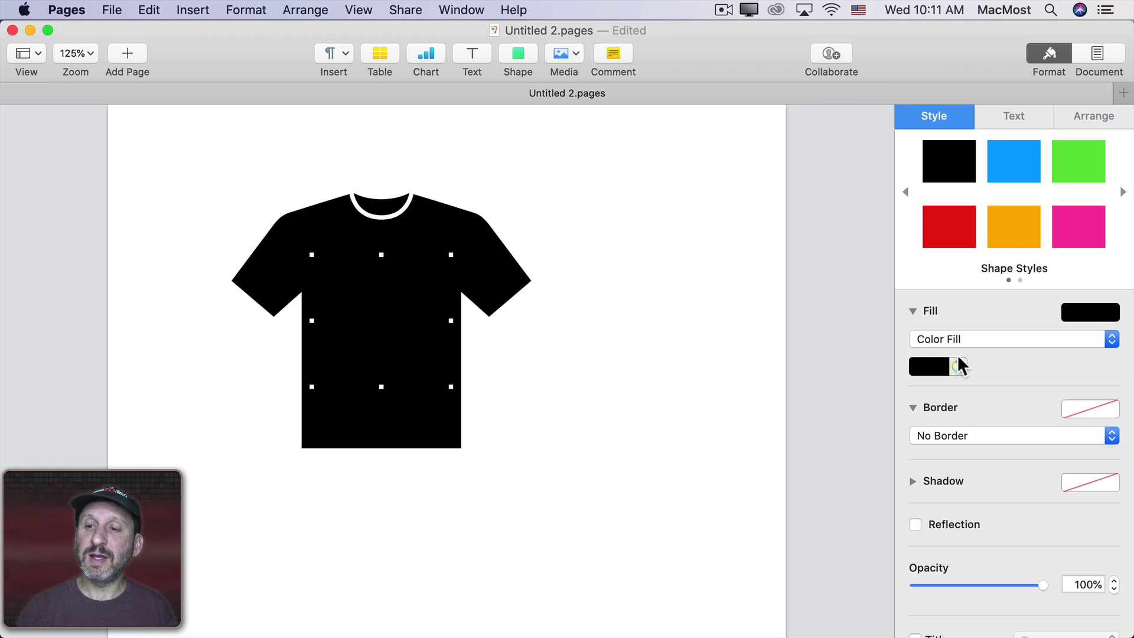
Fill the square light red and send it behind the shirt
{"action": "left_click", "coordinate": [939, 366]}
{"action": "left_click", "coordinate": [989, 417]}
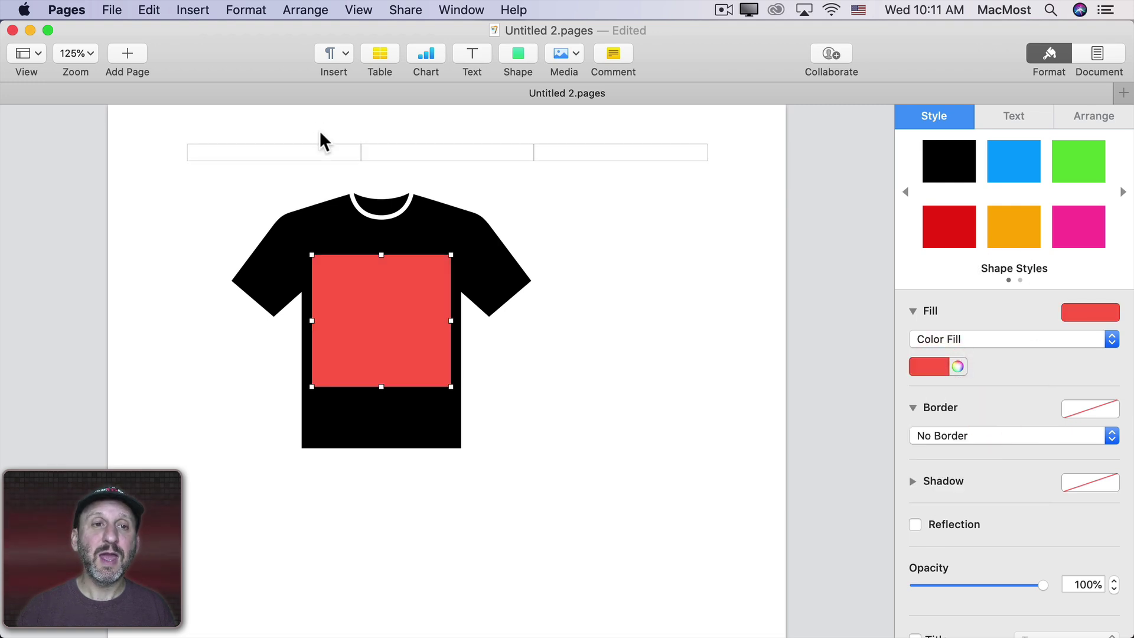
{"action": "left_click", "coordinate": [305, 10]}
{"action": "left_click", "coordinate": [336, 64]}
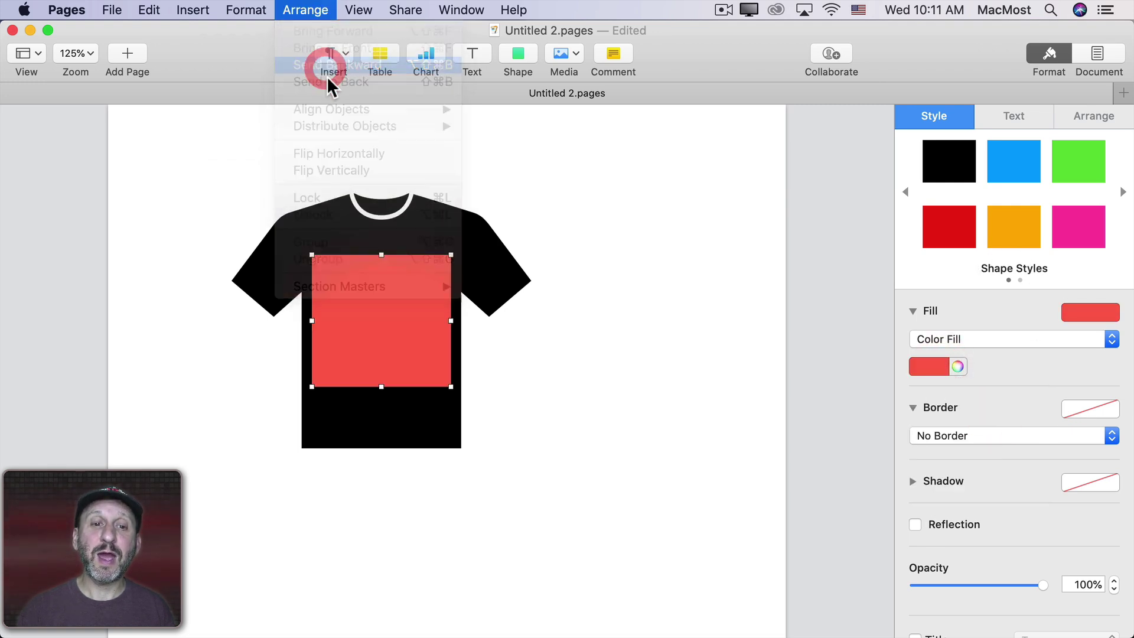
{"action": "left_click_drag", "start_coordinate": [353, 221], "coordinate": [336, 219]}
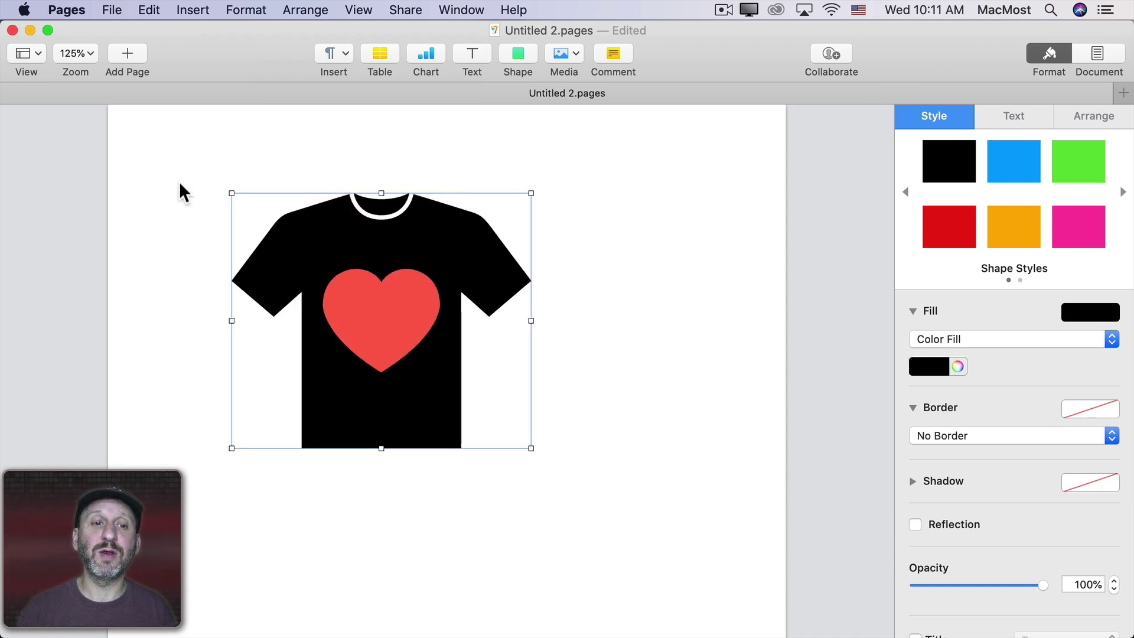
Group the shirt and red square, then move the group right and down
{"action": "left_click_drag", "start_coordinate": [180, 186], "coordinate": [529, 450]}
{"action": "left_click", "coordinate": [305, 11]}
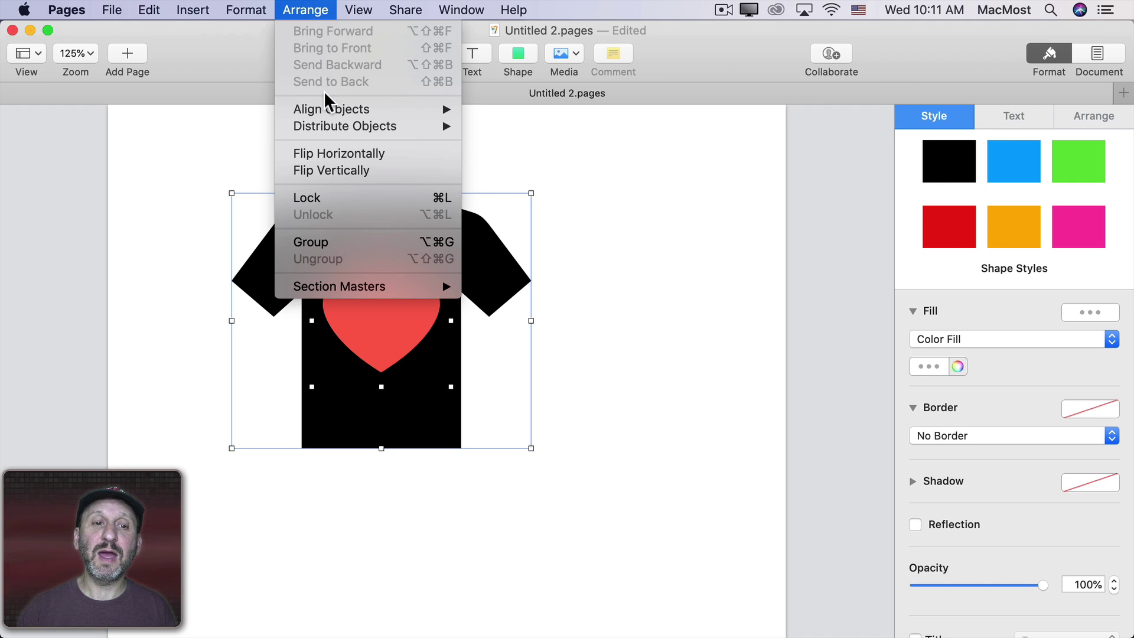
{"action": "left_click", "coordinate": [325, 241]}
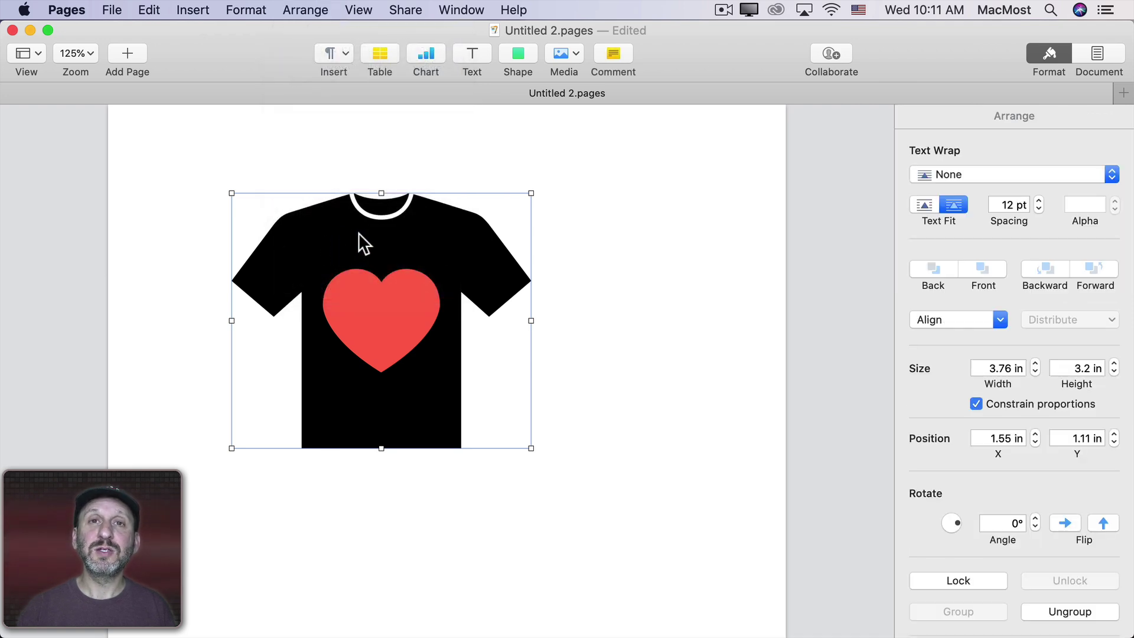
{"action": "left_click_drag", "start_coordinate": [321, 232], "coordinate": [408, 247]}
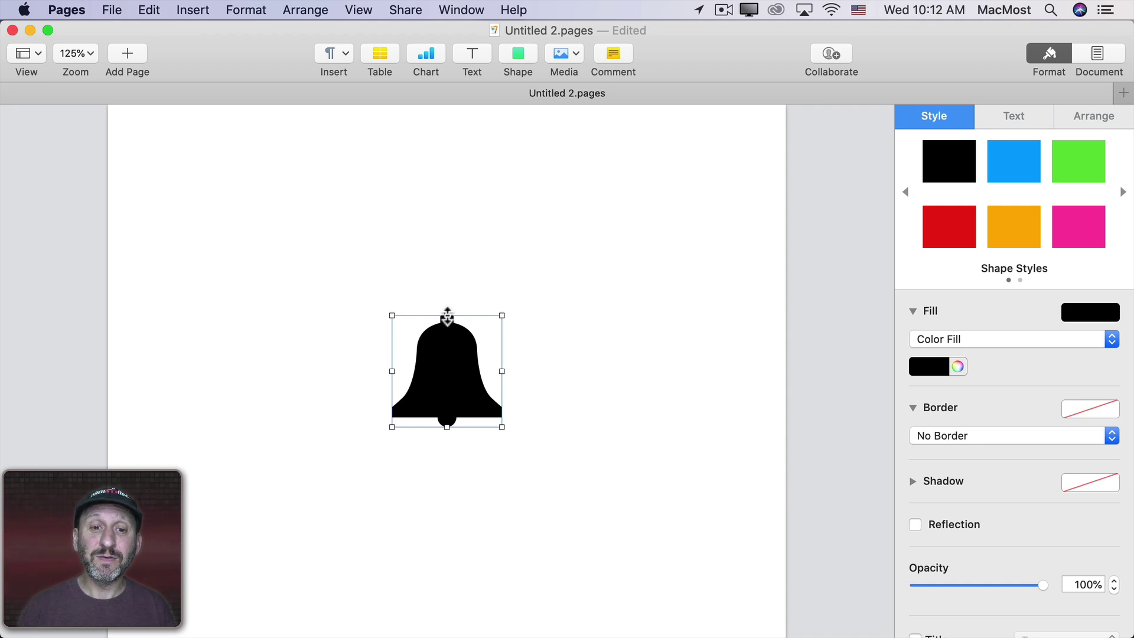
Enlarge and lower the bell, then add a basic square stretched over the whole page
{"action": "left_click_drag", "start_coordinate": [447, 315], "coordinate": [447, 180]}
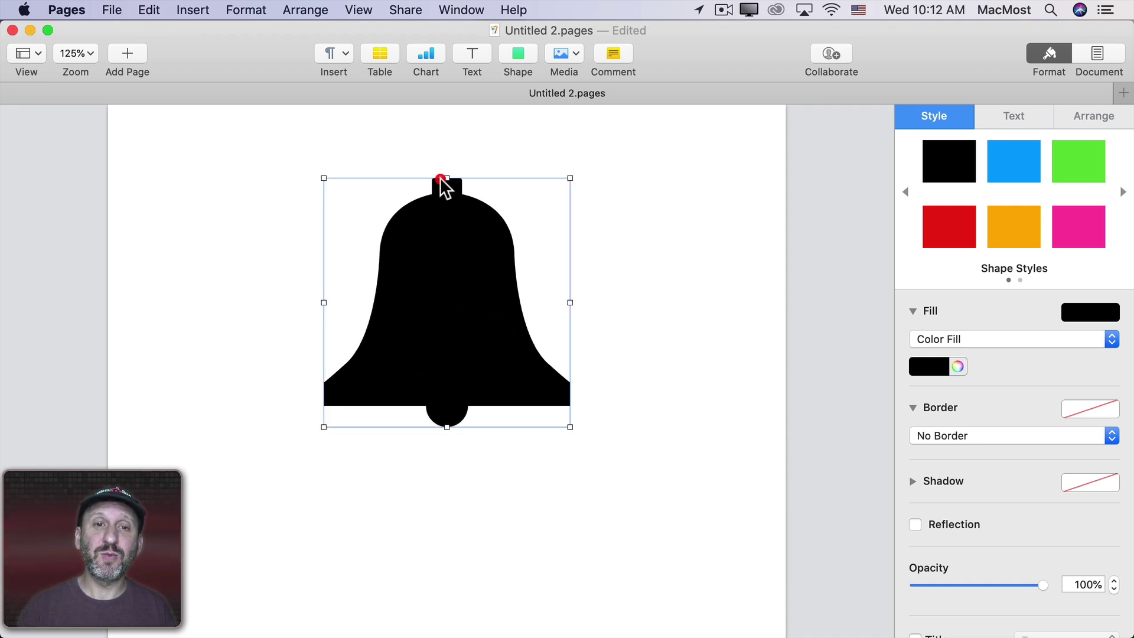
{"action": "left_click_drag", "start_coordinate": [445, 254], "coordinate": [457, 341]}
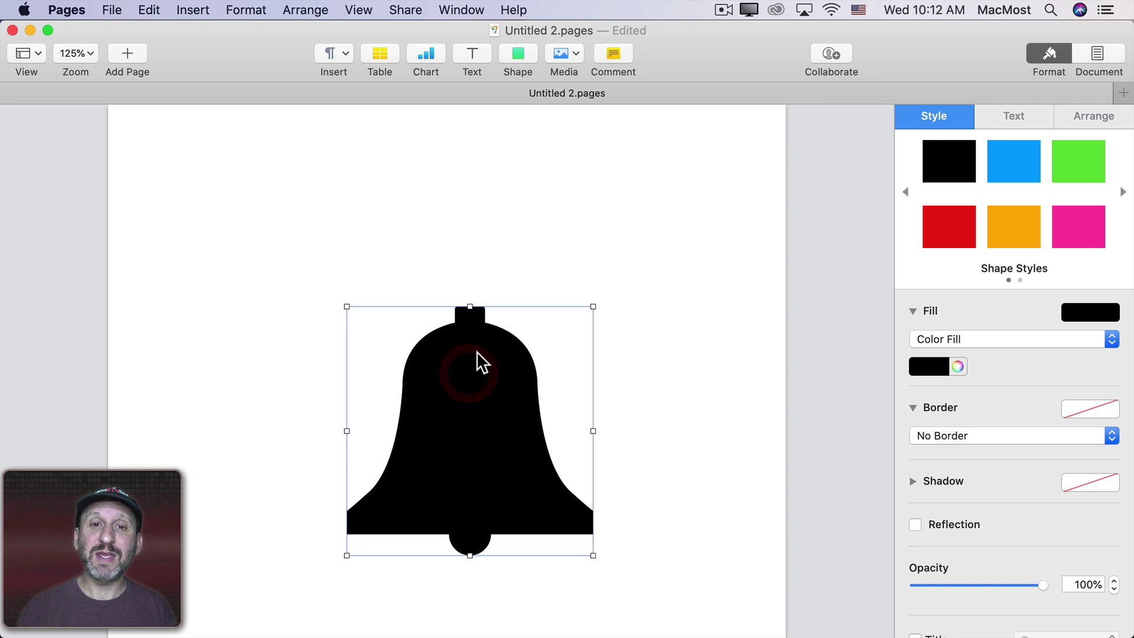
{"action": "left_click", "coordinate": [518, 54]}
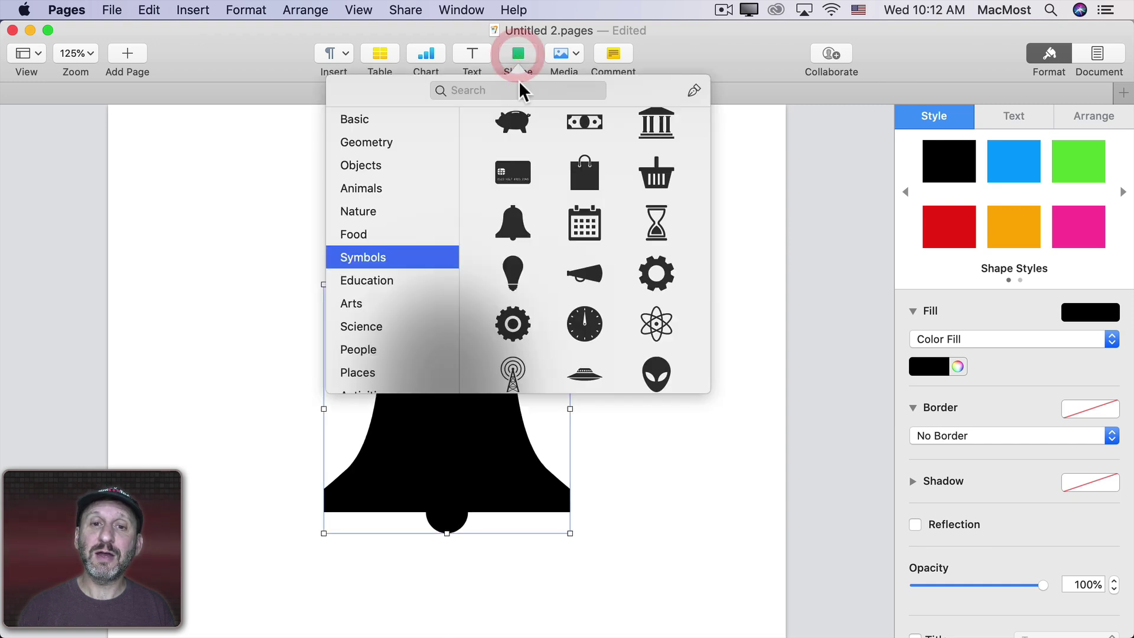
{"action": "left_click", "coordinate": [376, 123]}
{"action": "left_click", "coordinate": [512, 194]}
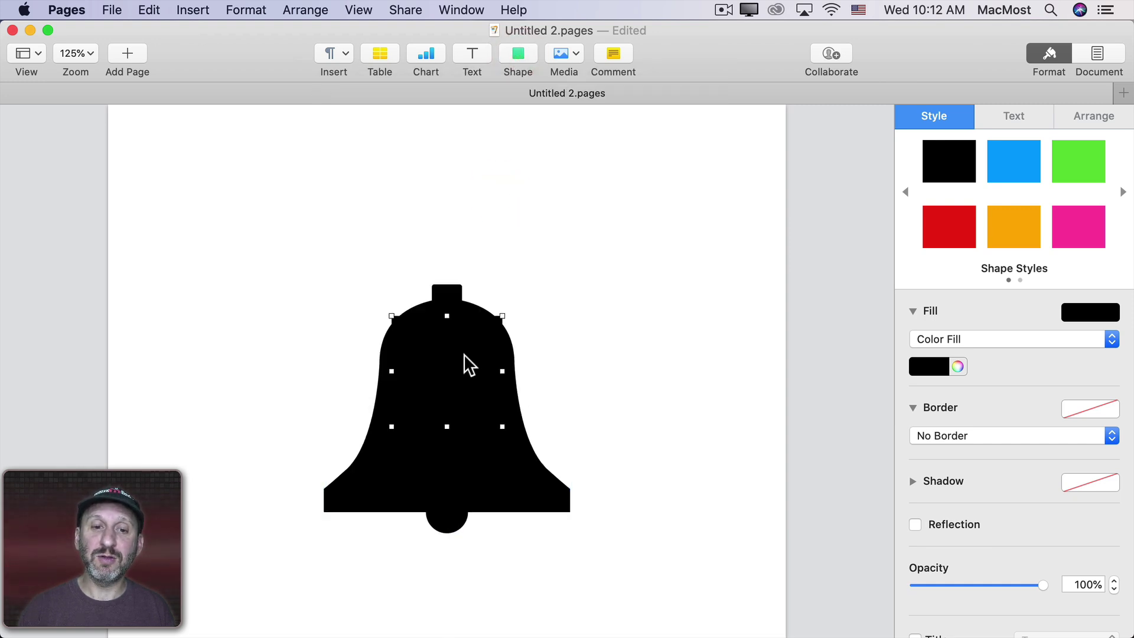
{"action": "left_click_drag", "start_coordinate": [463, 354], "coordinate": [185, 171]}
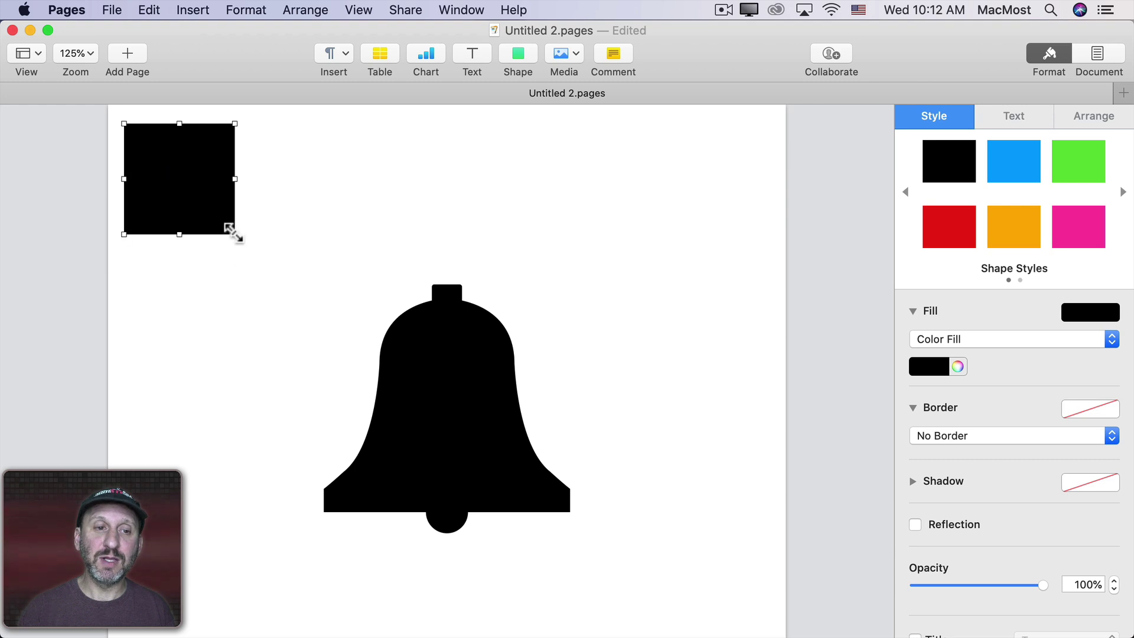
{"action": "left_click_drag", "start_coordinate": [232, 231], "coordinate": [784, 634]}
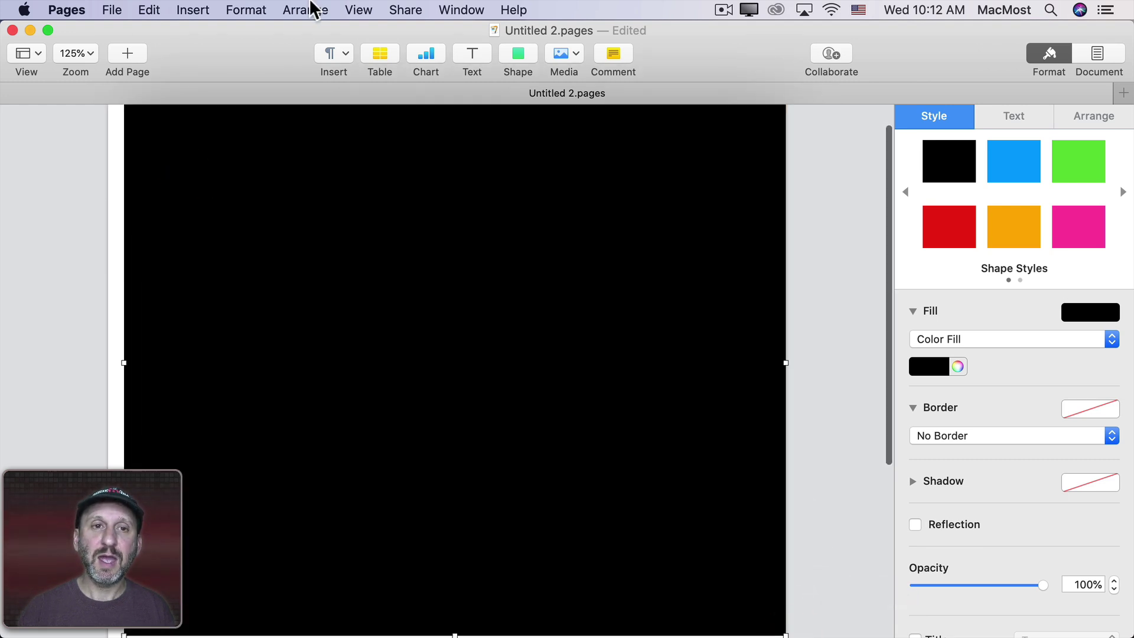
Send the big square behind the bell and subtract the bell from it
{"action": "left_click", "coordinate": [311, 10]}
{"action": "left_click", "coordinate": [320, 82]}
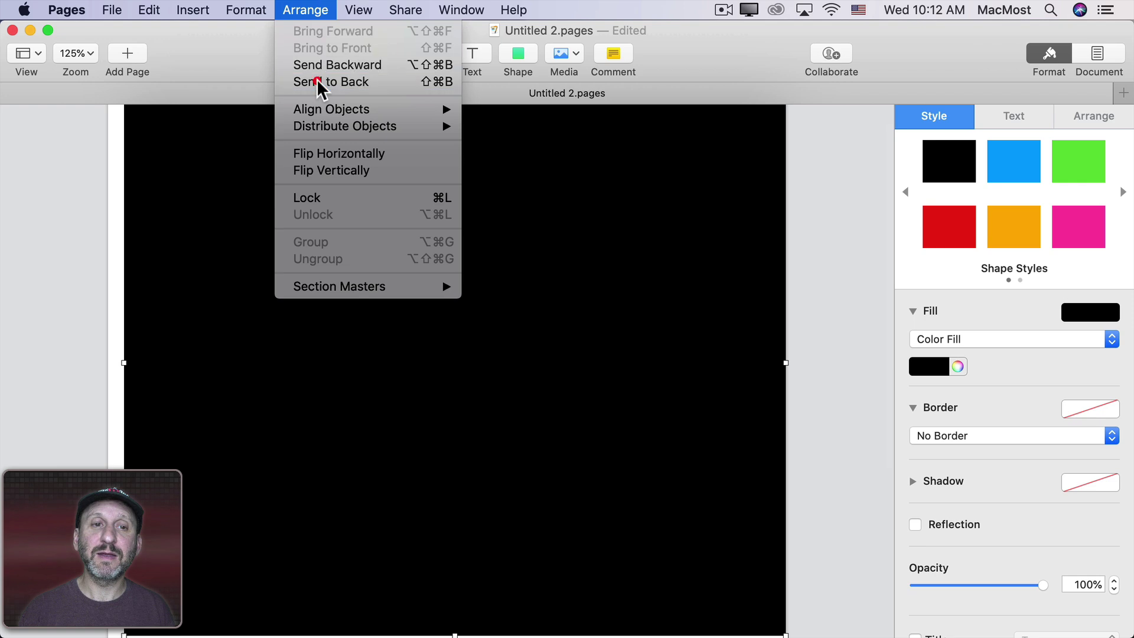
{"action": "left_click", "coordinate": [441, 364], "text": "shift"}
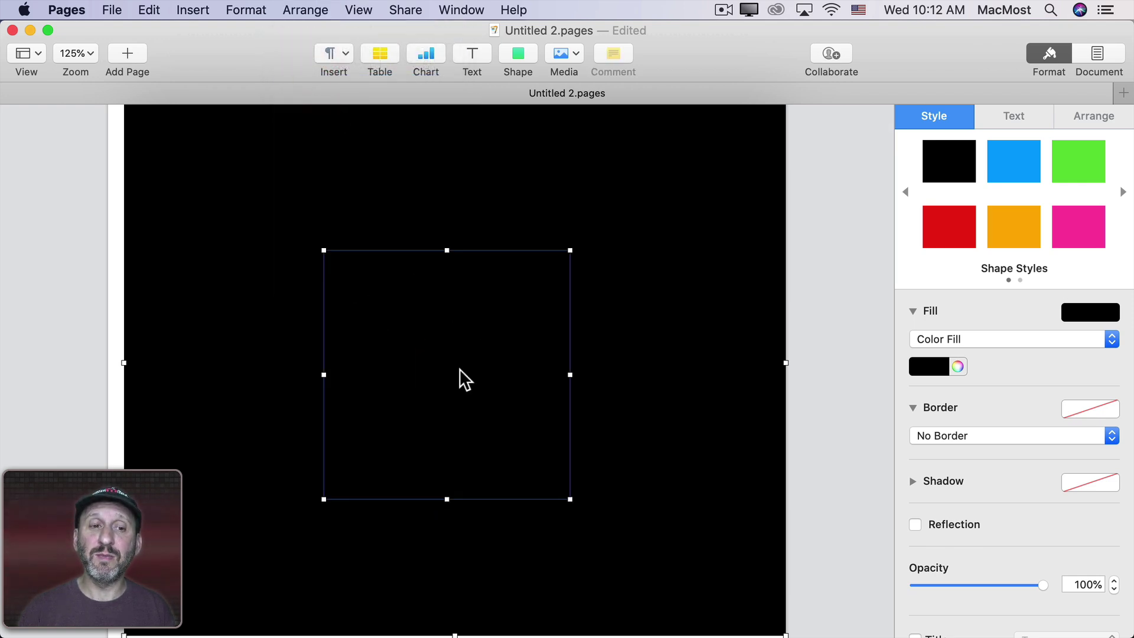
{"action": "left_click", "coordinate": [246, 10]}
{"action": "mouse_move", "coordinate": [253, 93]}
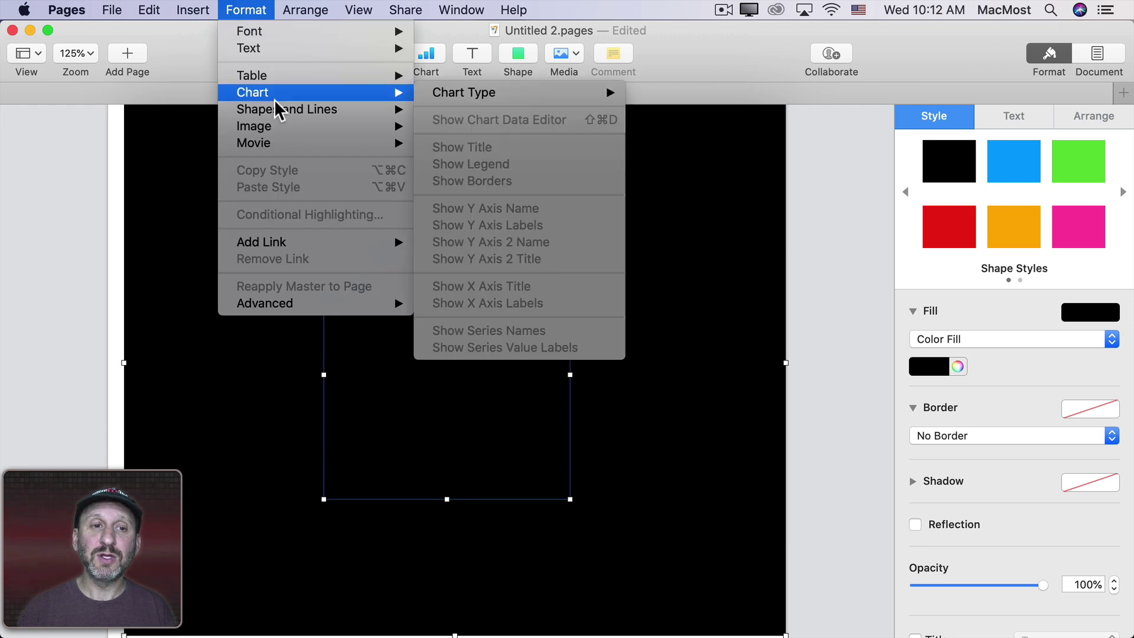
{"action": "left_click", "coordinate": [479, 220]}
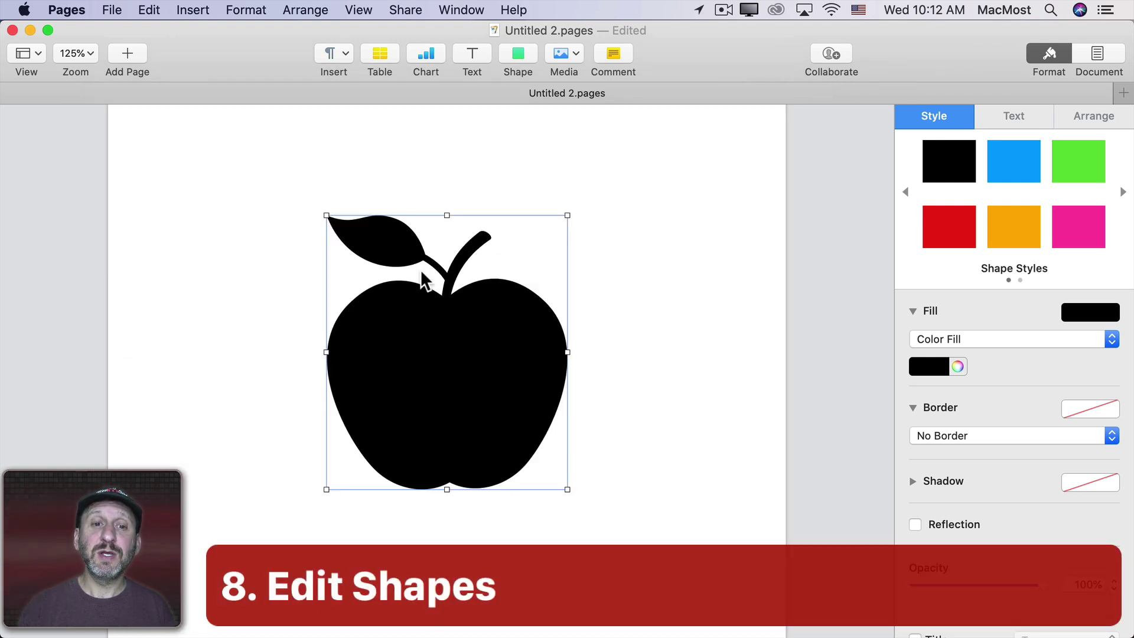
Make the apple's outline editable and try reshaping its side and leaf, undoing each change
{"action": "left_click", "coordinate": [247, 10]}
{"action": "mouse_move", "coordinate": [287, 110]}
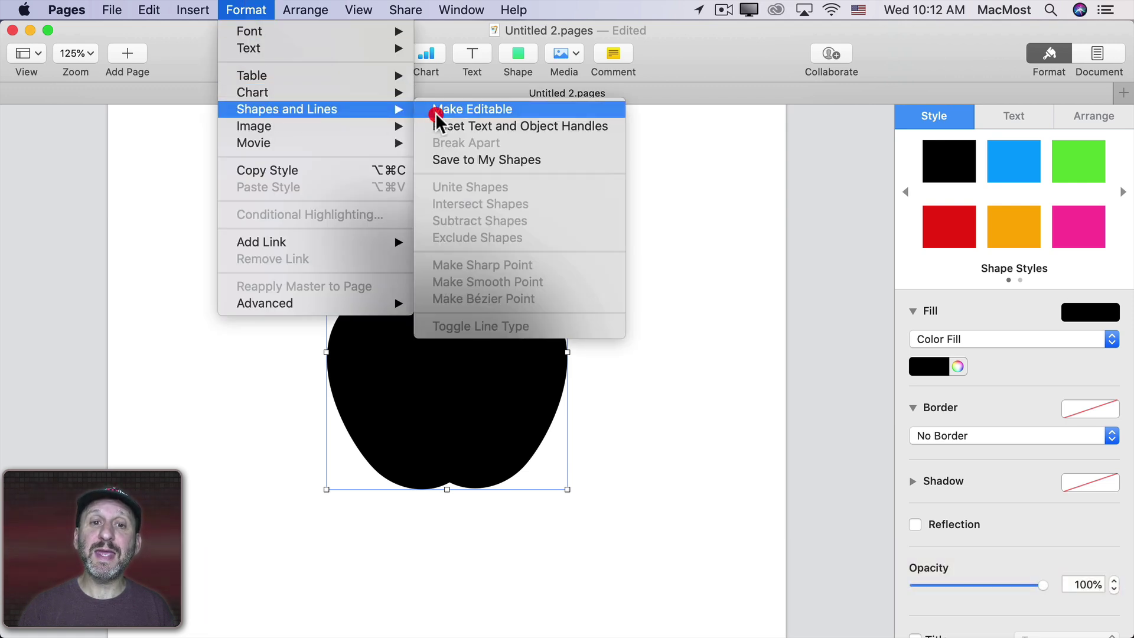
{"action": "left_click", "coordinate": [436, 112]}
{"action": "double_click", "coordinate": [327, 217]}
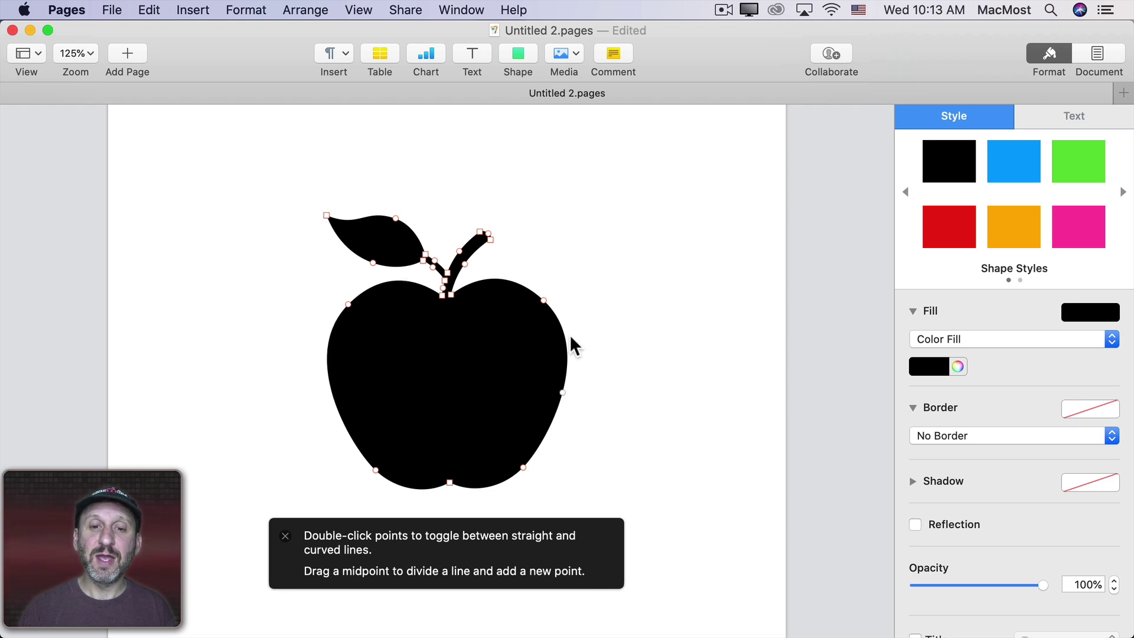
{"action": "left_click_drag", "start_coordinate": [543, 300], "coordinate": [591, 279]}
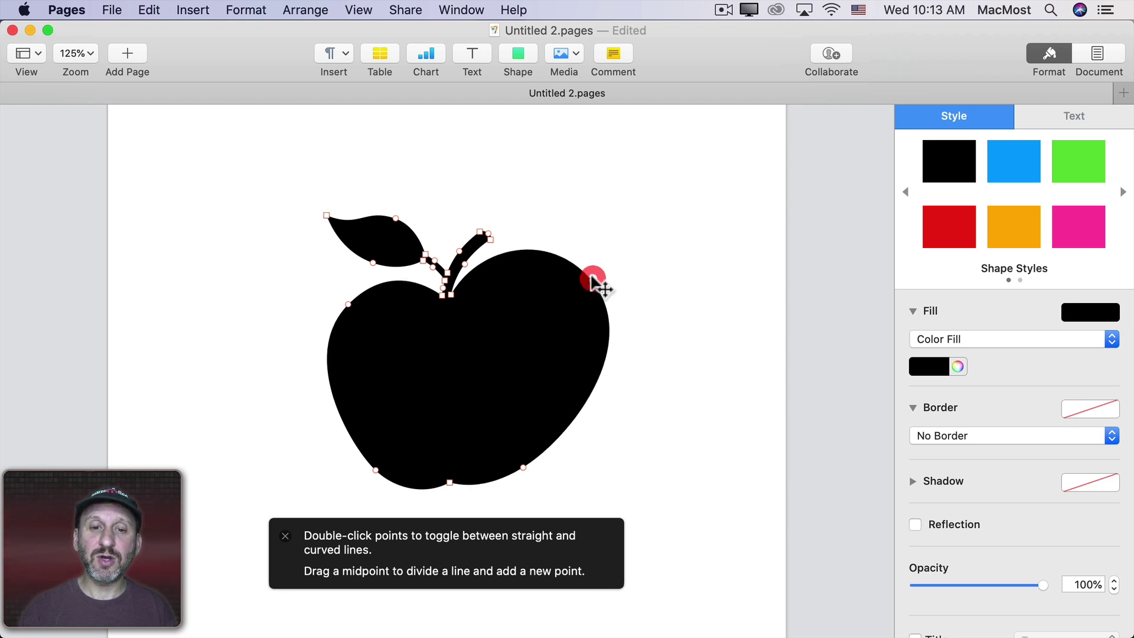
{"action": "key", "text": "super+z"}
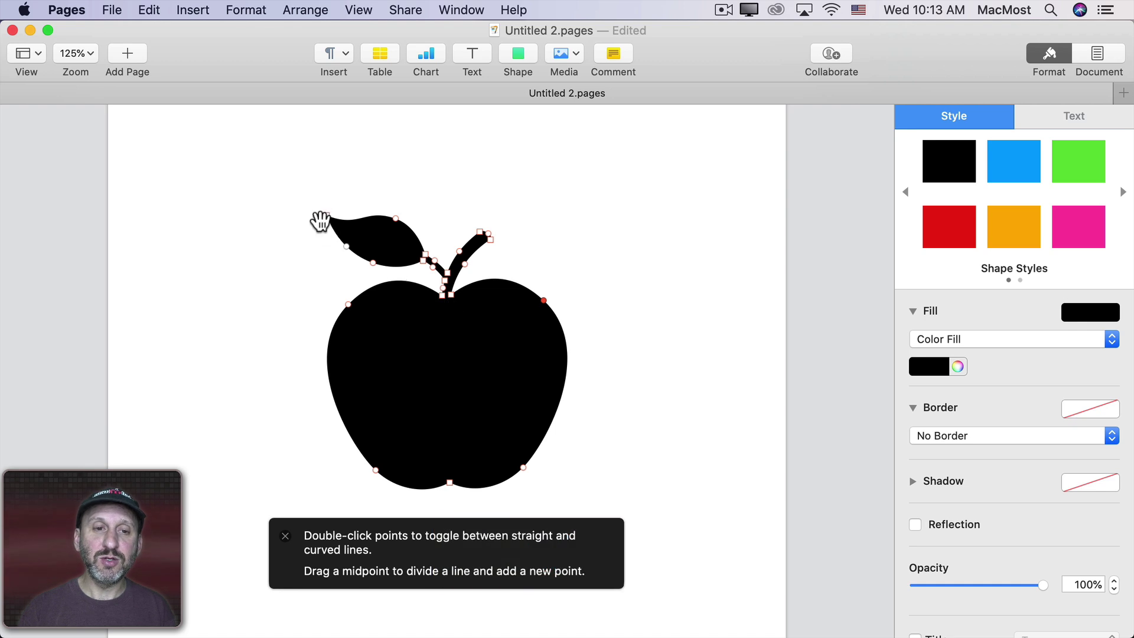
{"action": "left_click_drag", "start_coordinate": [327, 215], "coordinate": [284, 195]}
{"action": "key", "text": "super+z"}
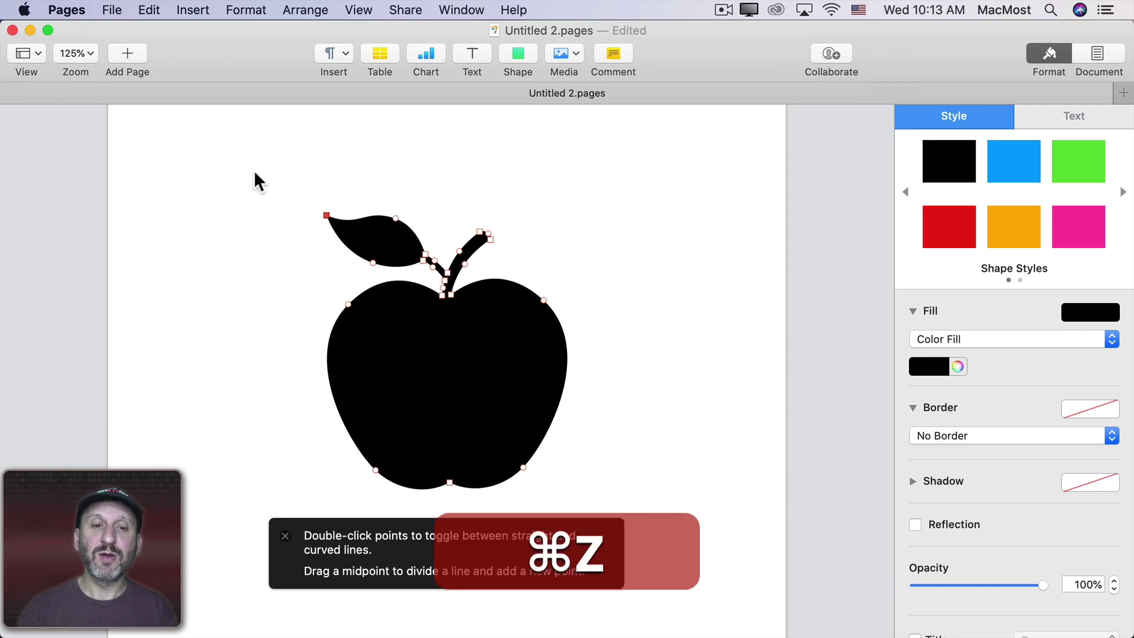
{"action": "mouse_move", "coordinate": [341, 241]}
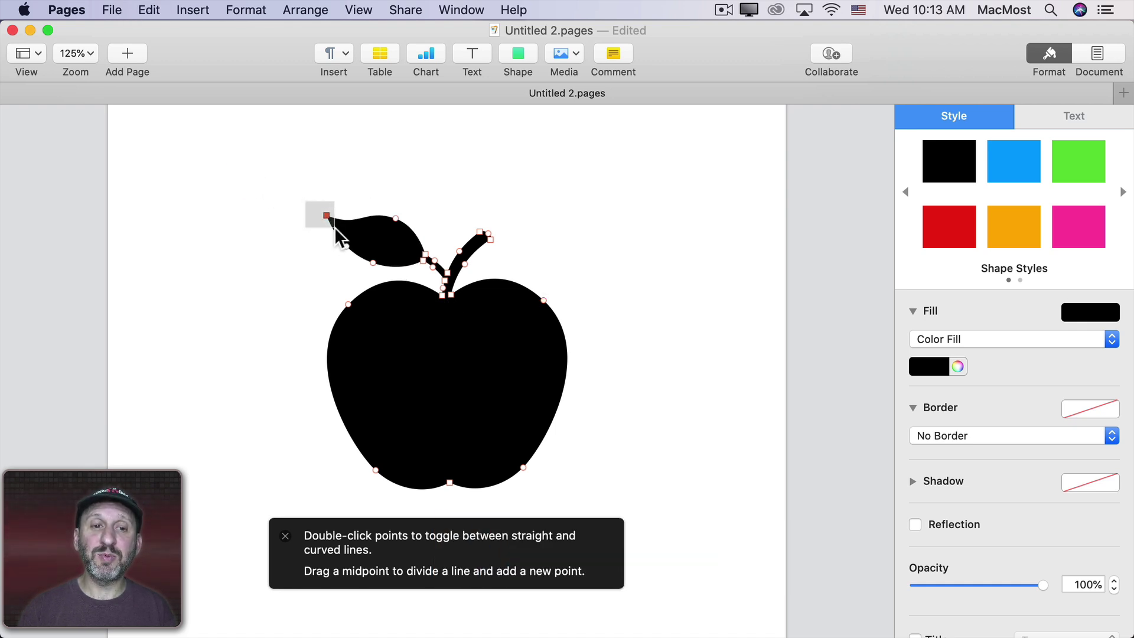
Delete the leaf's points from the apple outline and deselect it
{"action": "left_click_drag", "start_coordinate": [334, 227], "coordinate": [404, 265]}
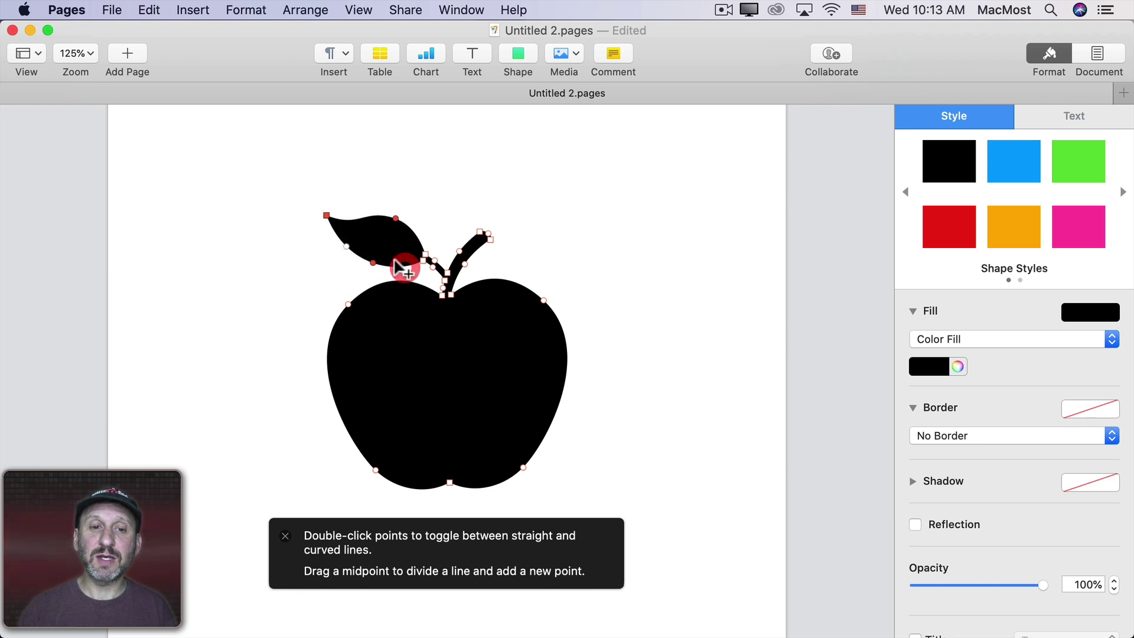
{"action": "key", "text": "BackSpace"}
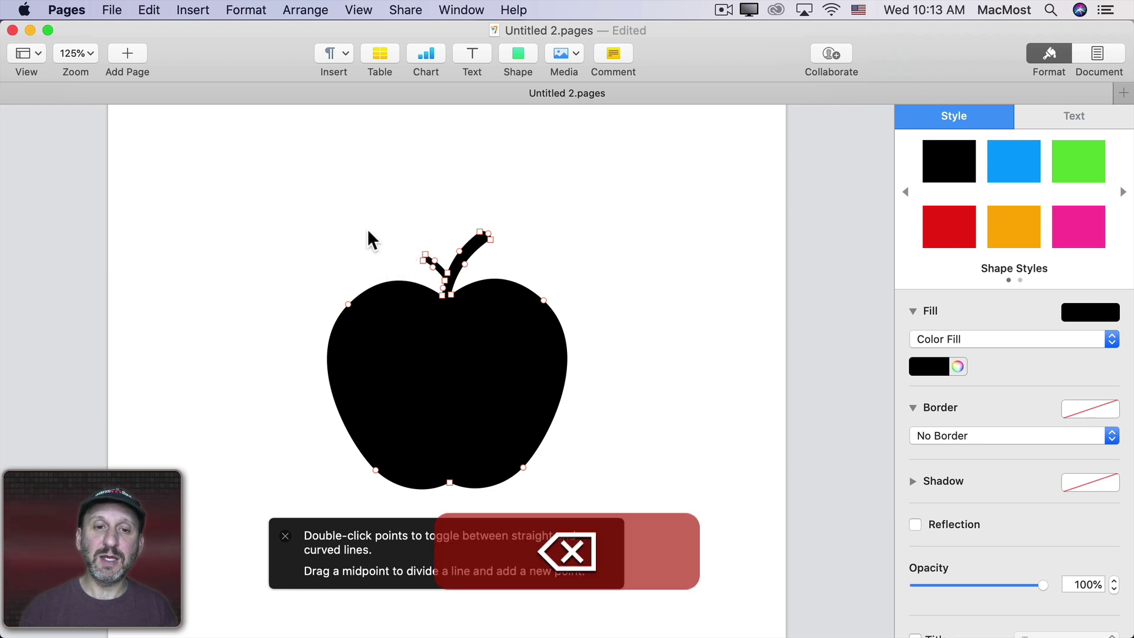
{"action": "left_click", "coordinate": [368, 228]}
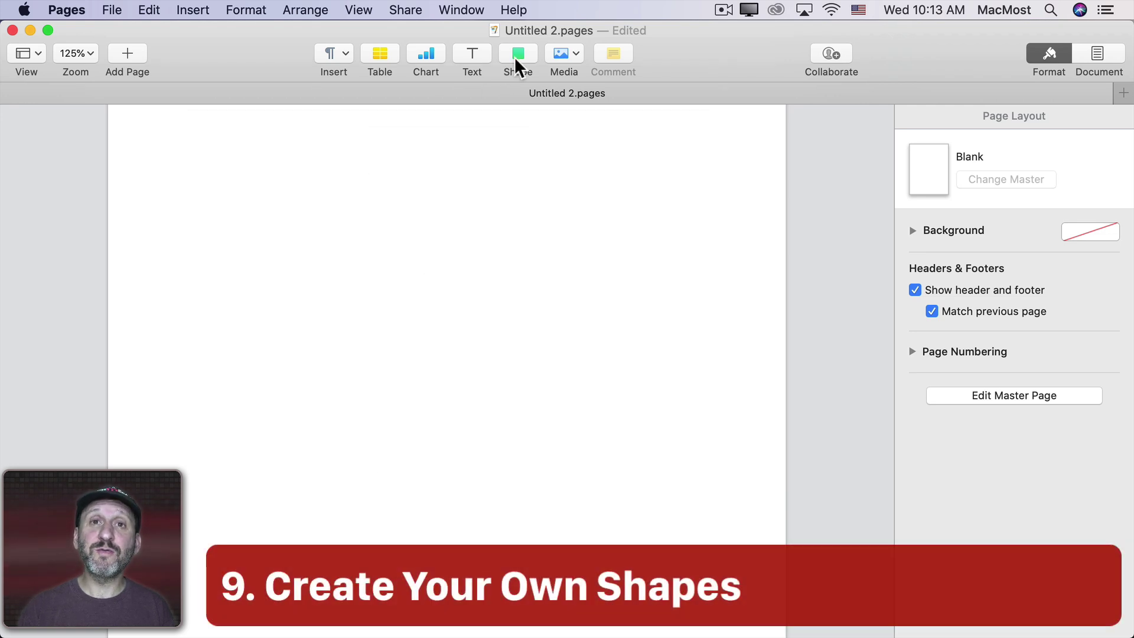
Start a Pen-tool custom shape and place its first outline points, including a curved segment
{"action": "left_click", "coordinate": [521, 55]}
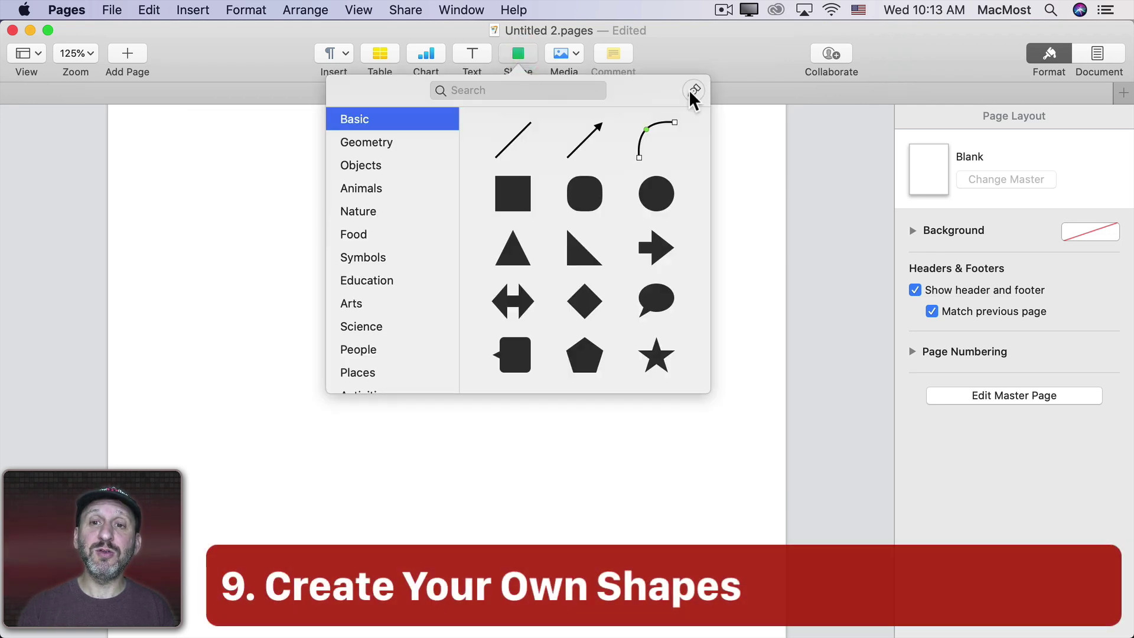
{"action": "left_click", "coordinate": [695, 91]}
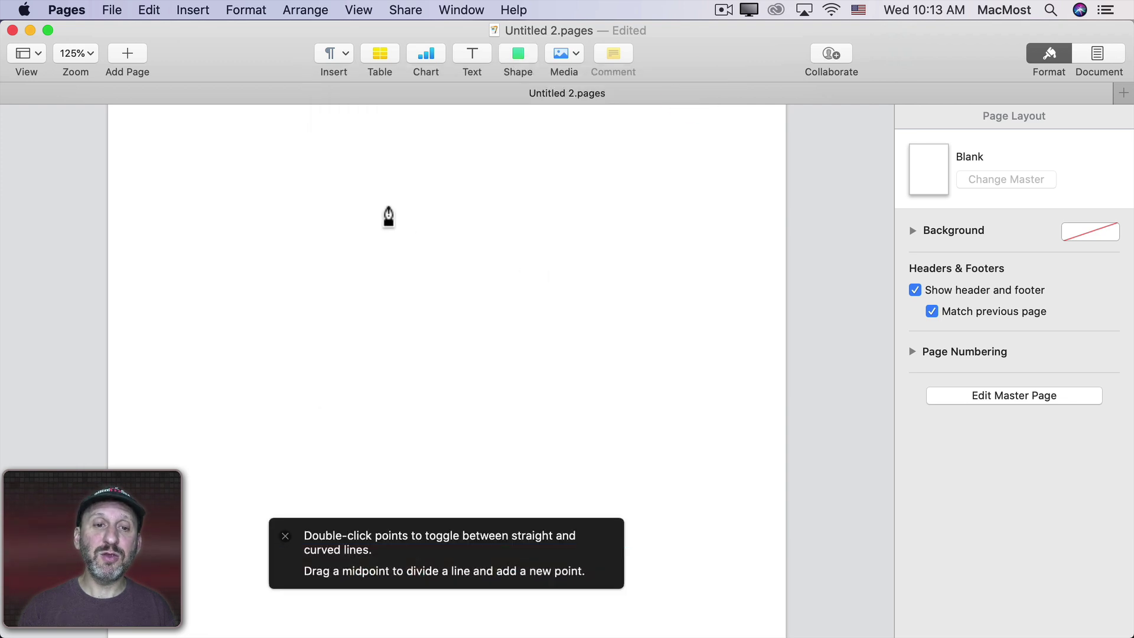
{"action": "left_click", "coordinate": [300, 243]}
{"action": "left_click", "coordinate": [519, 225]}
{"action": "left_click", "coordinate": [679, 243]}
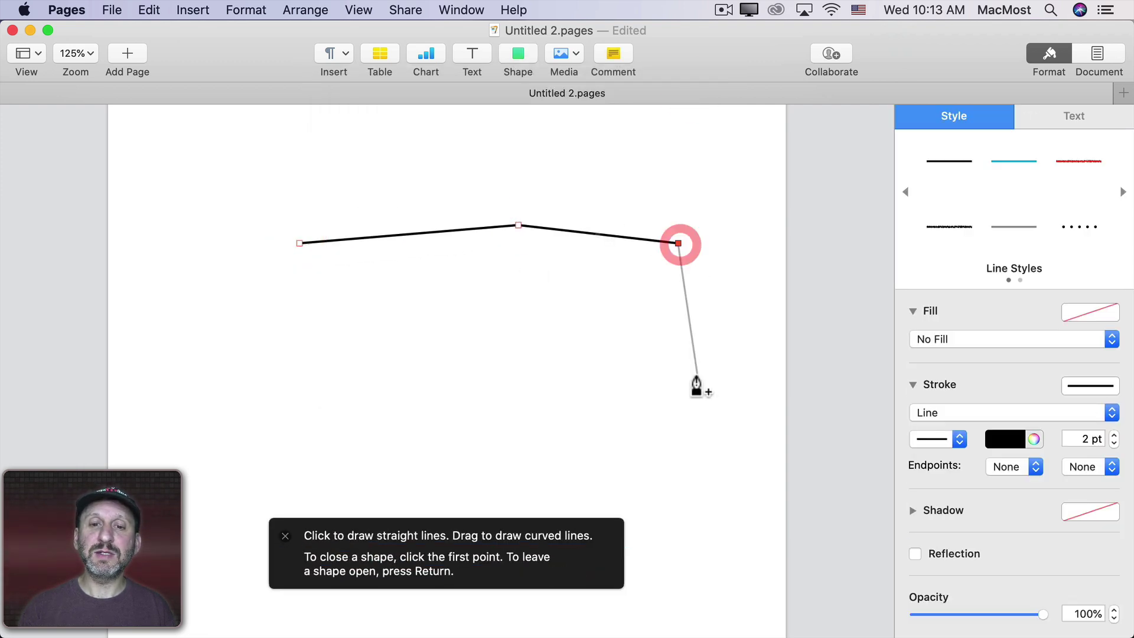
{"action": "left_click", "coordinate": [696, 381]}
{"action": "left_click", "coordinate": [653, 458]}
{"action": "left_click", "coordinate": [505, 483]}
{"action": "left_click", "coordinate": [317, 464]}
{"action": "left_click", "coordinate": [247, 424]}
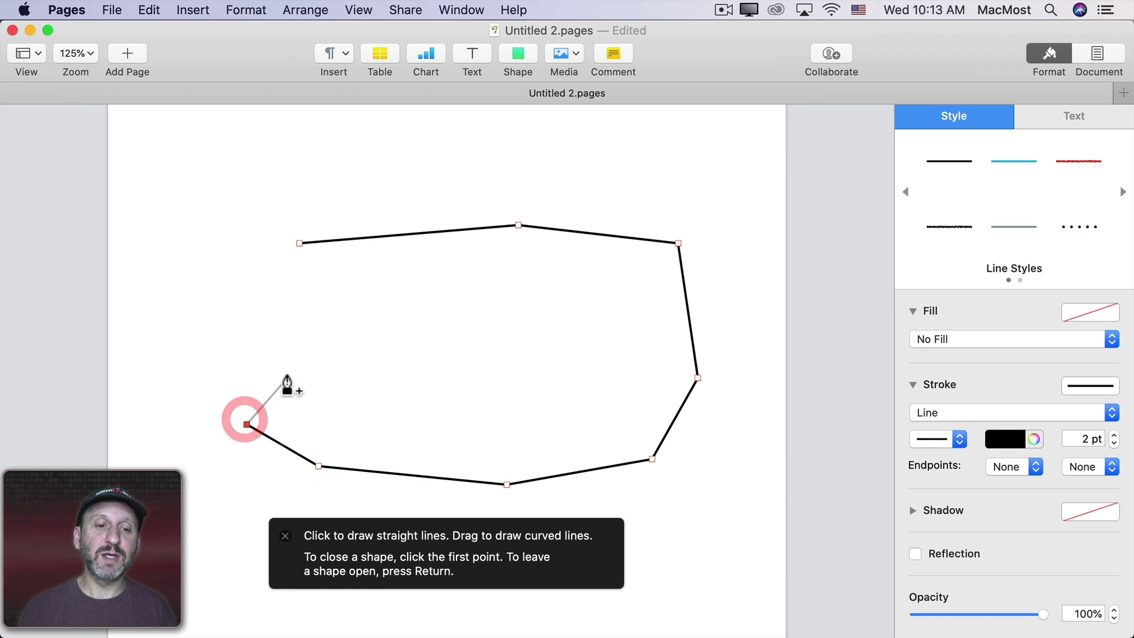
{"action": "left_click_drag", "start_coordinate": [293, 373], "coordinate": [502, 425]}
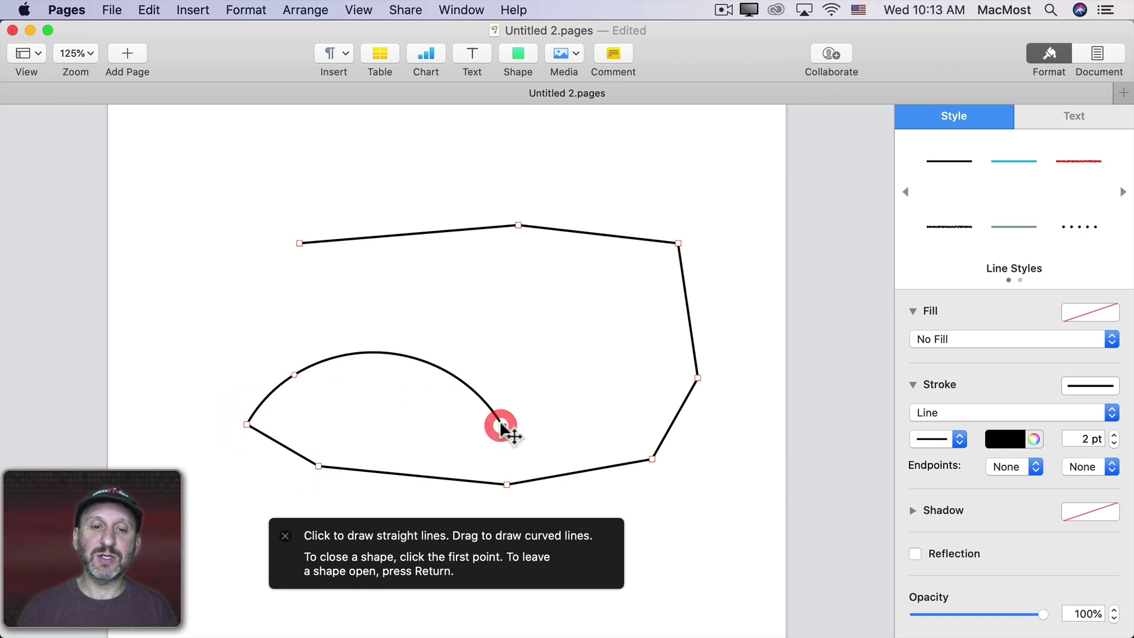
Add the remaining outline points and close the shape at its starting point
{"action": "left_click", "coordinate": [616, 399]}
{"action": "left_click", "coordinate": [625, 328]}
{"action": "left_click", "coordinate": [526, 315]}
{"action": "left_click", "coordinate": [312, 302]}
{"action": "left_click", "coordinate": [168, 329]}
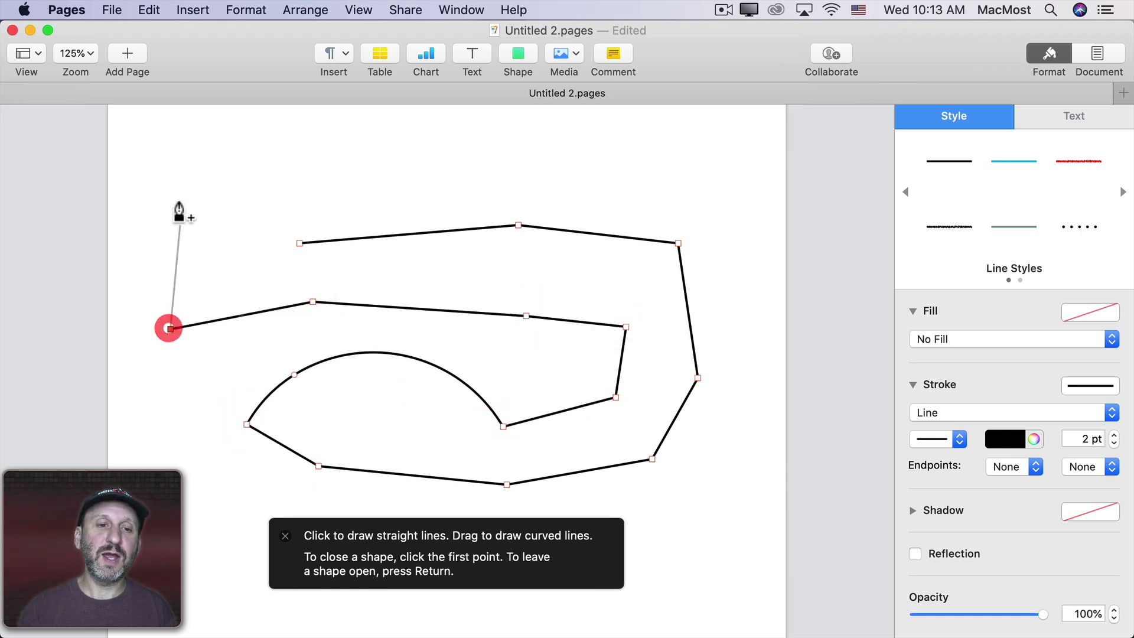
{"action": "left_click", "coordinate": [180, 187]}
{"action": "left_click", "coordinate": [225, 117]}
{"action": "left_click", "coordinate": [455, 158]}
{"action": "left_click", "coordinate": [372, 195]}
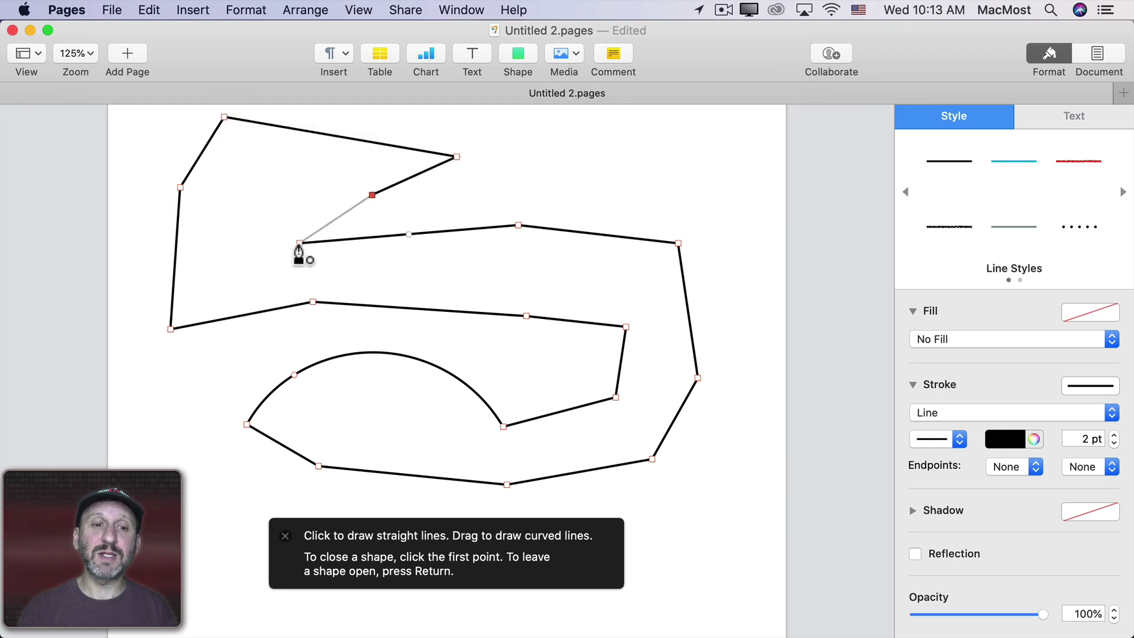
{"action": "left_click", "coordinate": [300, 245]}
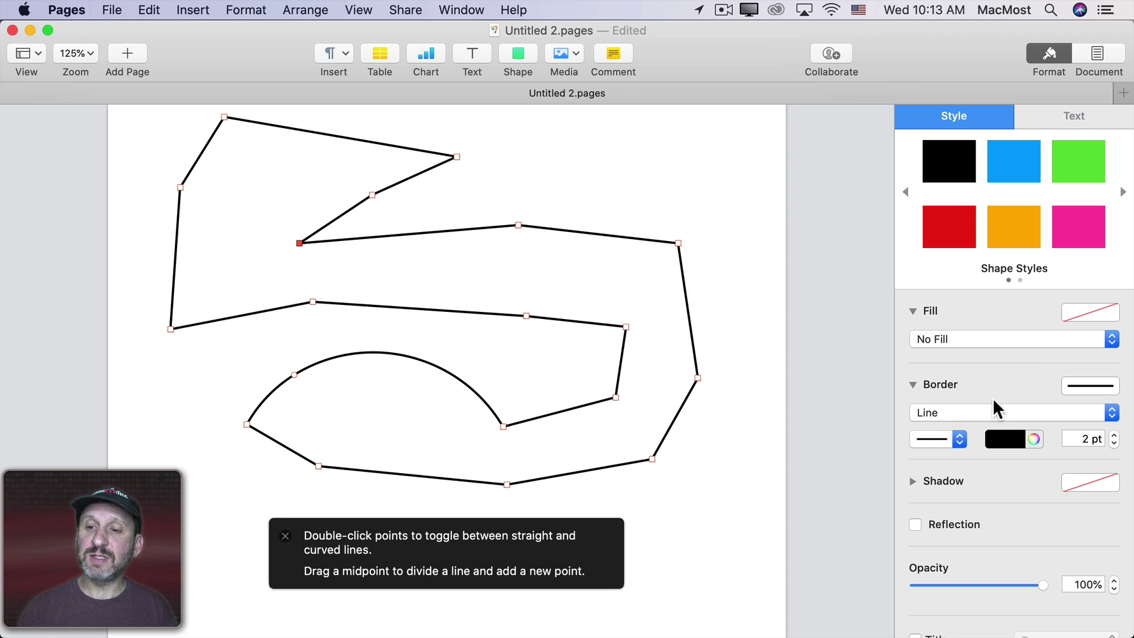
Give the shape a solid Color Fill, curve its top edge and nudge the top-right corner
{"action": "left_click", "coordinate": [1014, 338]}
{"action": "left_click", "coordinate": [1010, 352]}
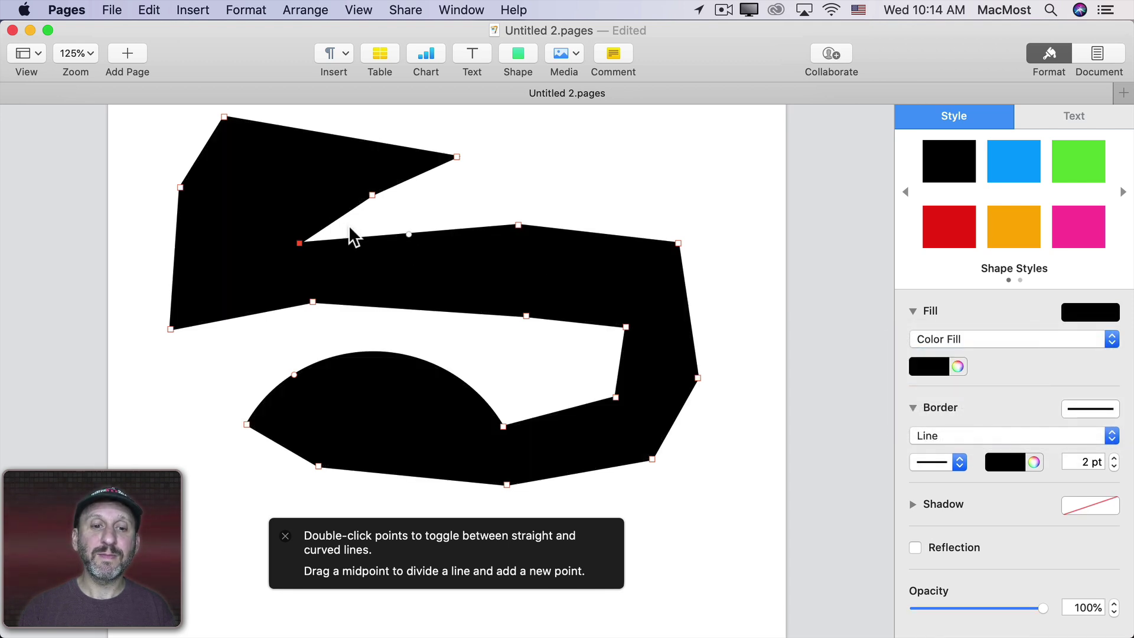
{"action": "mouse_move", "coordinate": [409, 234]}
{"action": "left_mouse_down"}
{"action": "mouse_move", "coordinate": [424, 219]}
{"action": "mouse_move", "coordinate": [388, 199]}
{"action": "left_mouse_up"}
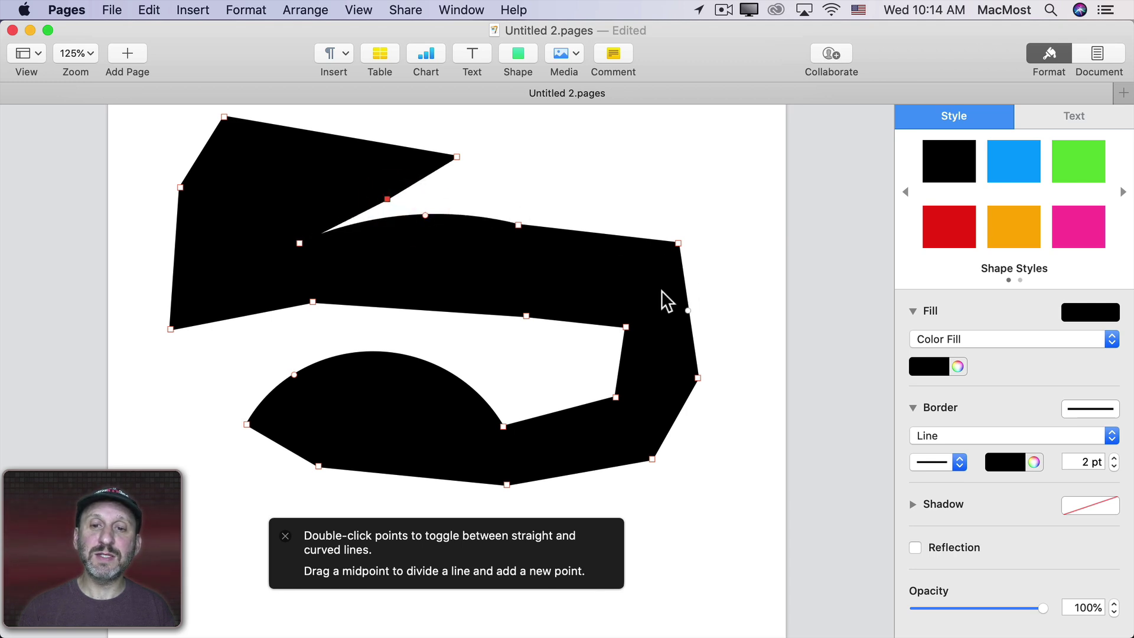
{"action": "left_click_drag", "start_coordinate": [679, 245], "coordinate": [665, 251]}
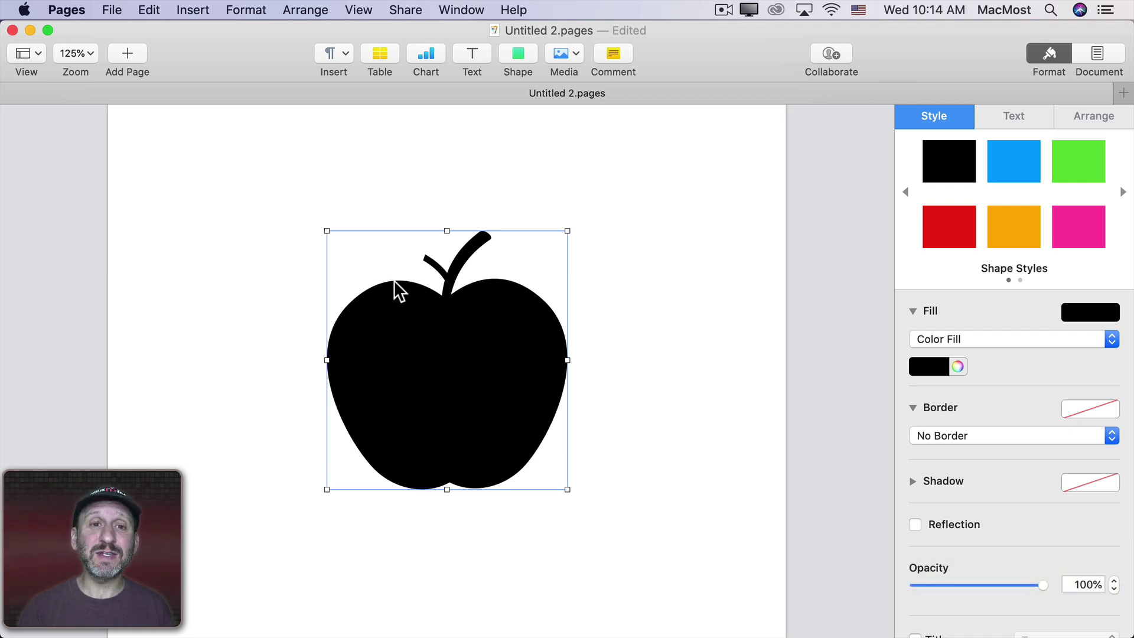
Save the apple to My Shapes under the name 'My Apple'
{"action": "left_click", "coordinate": [246, 10]}
{"action": "mouse_move", "coordinate": [286, 109]}
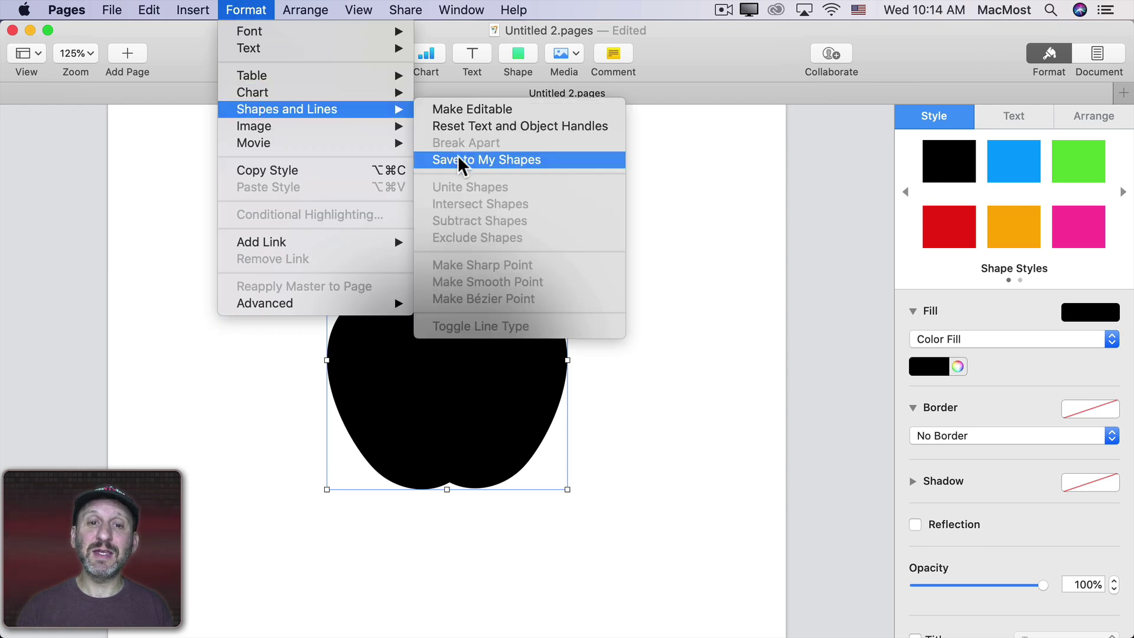
{"action": "left_click", "coordinate": [462, 164]}
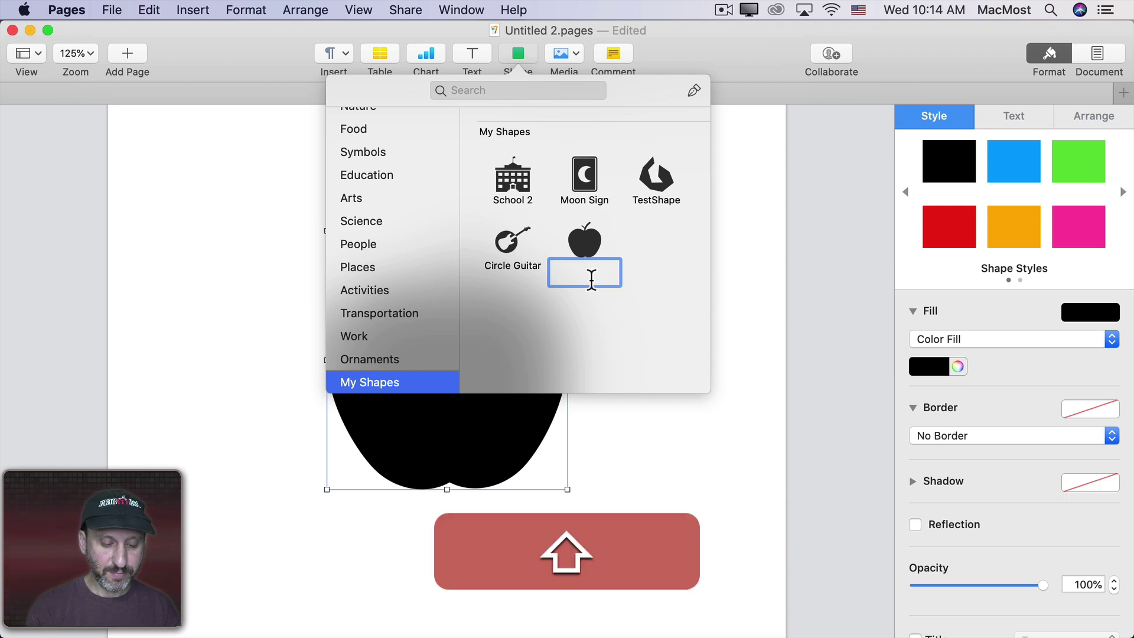
{"action": "type", "text": "My Apple"}
{"action": "key", "text": "Return"}
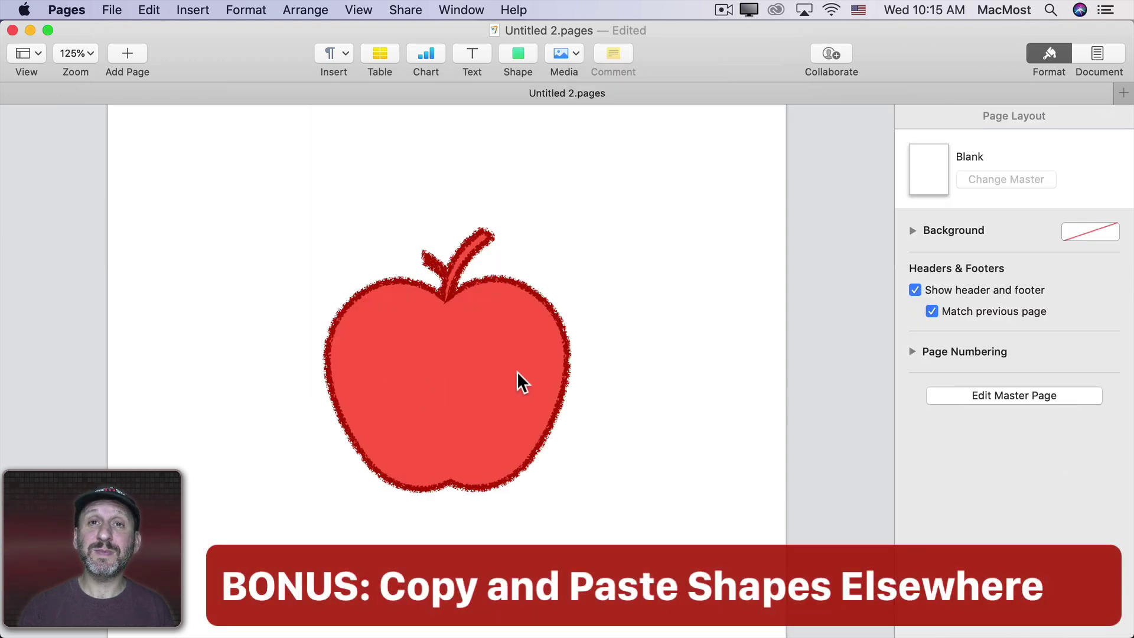
Copy the red apple with Edit > Copy and bring up a new Mail message from the Dock
{"action": "left_click", "coordinate": [516, 371]}
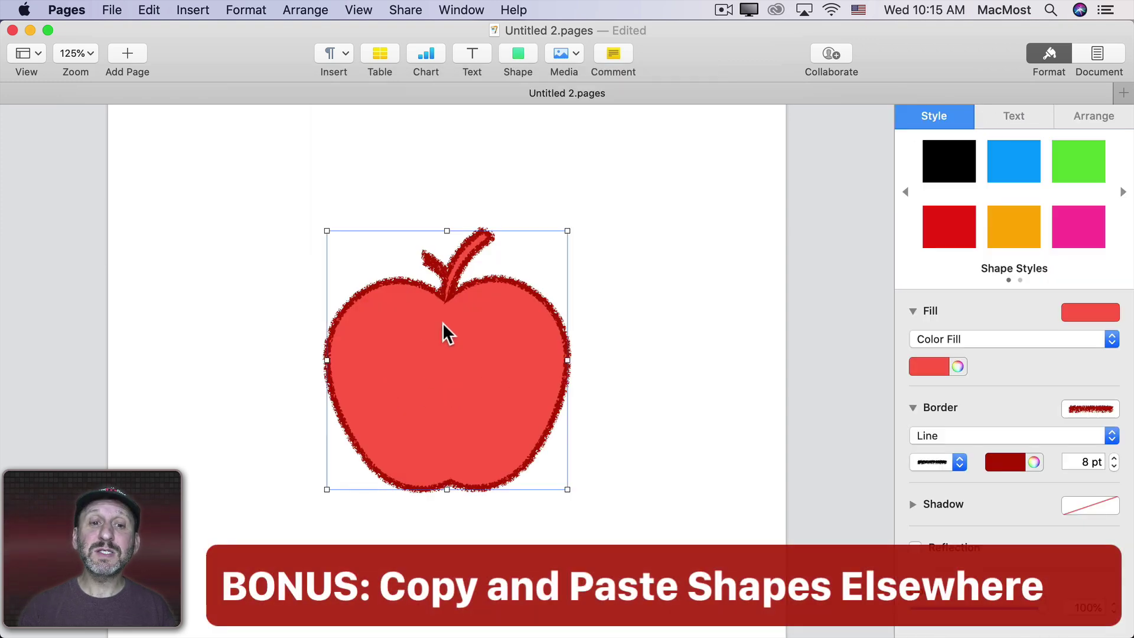
{"action": "left_click", "coordinate": [159, 9]}
{"action": "left_click", "coordinate": [179, 94]}
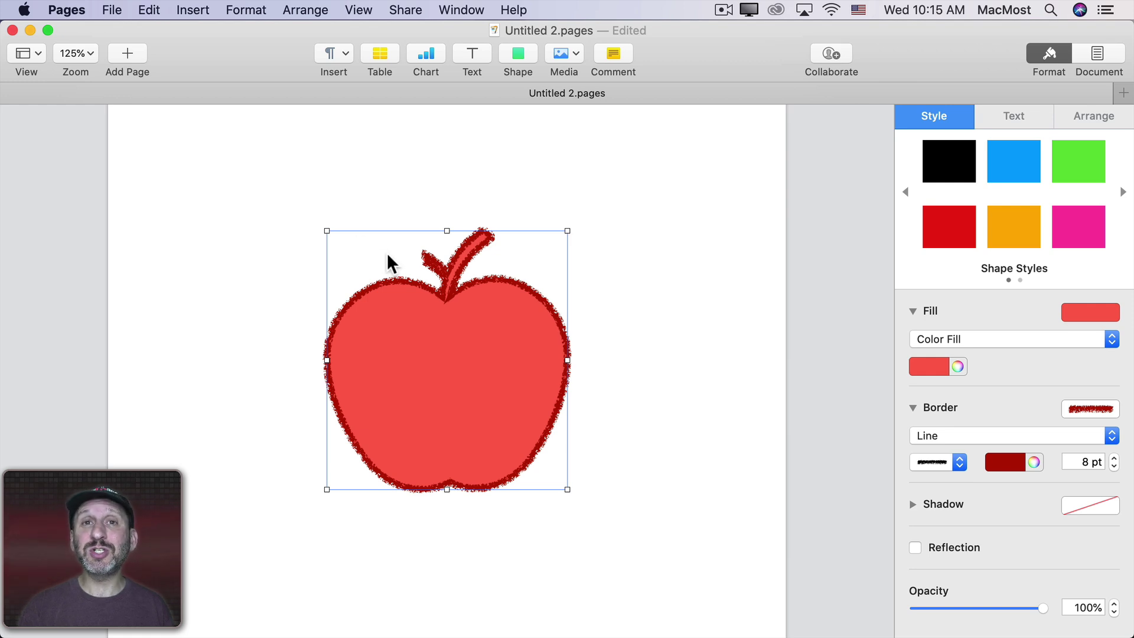
{"action": "left_click", "coordinate": [355, 620]}
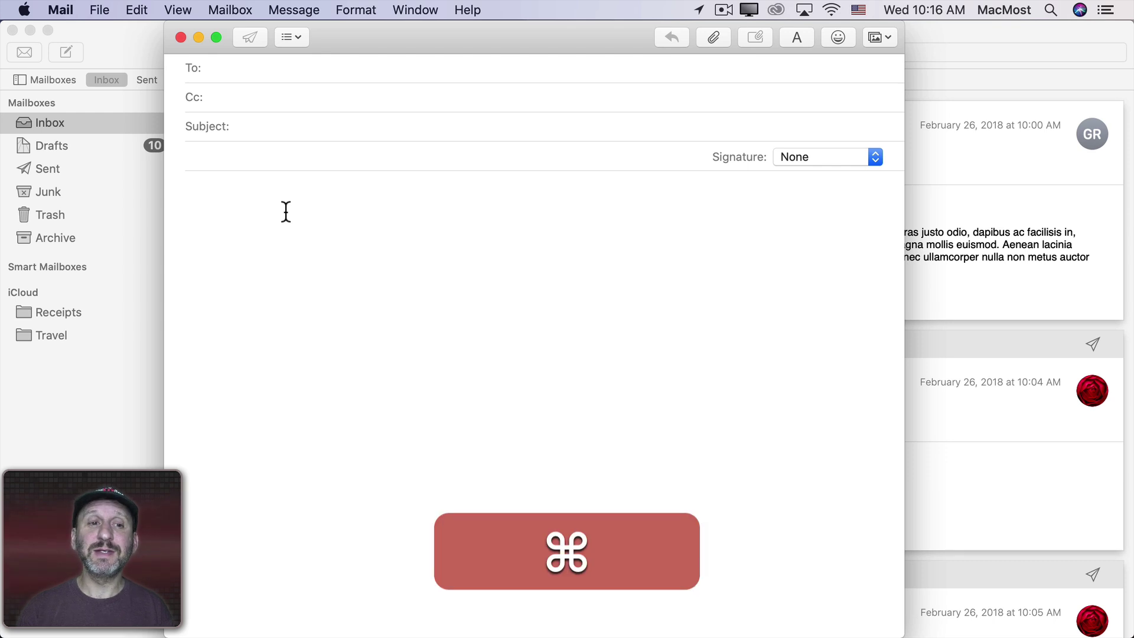
Paste the red apple into the message body and select the pasted image
{"action": "key", "text": "super+v"}
{"action": "left_click", "coordinate": [316, 288]}
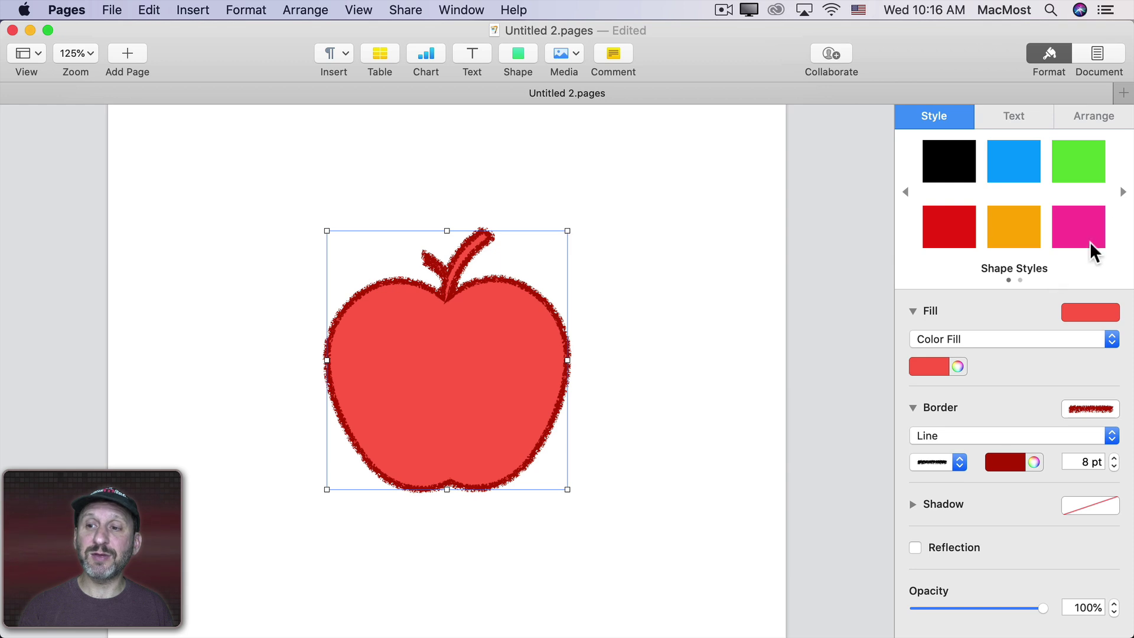
Add the red apple's rough-outlined look to the custom Shape Styles page, then deselect the apple
{"action": "left_click", "coordinate": [1123, 194]}
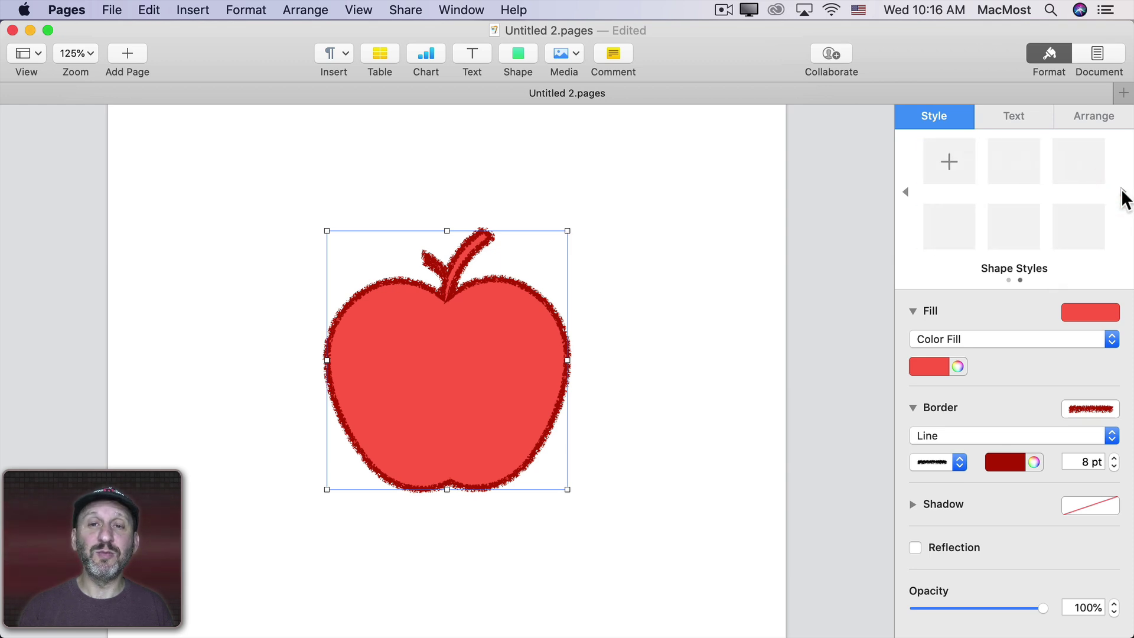
{"action": "left_click", "coordinate": [950, 163]}
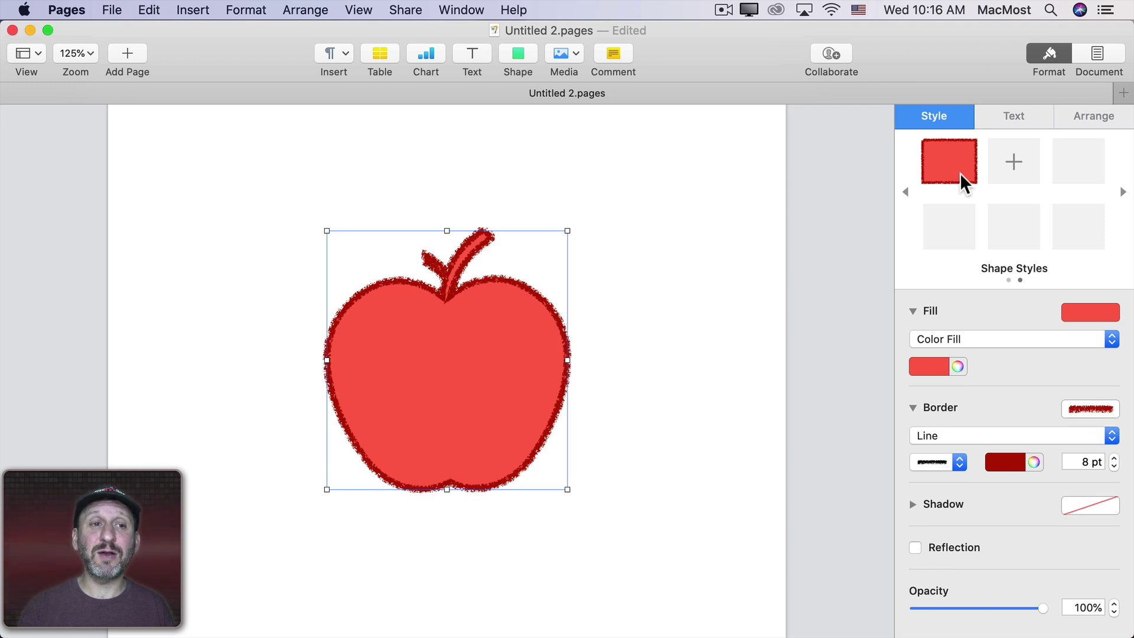
{"action": "key", "text": "Escape"}
{"action": "left_click", "coordinate": [518, 58]}
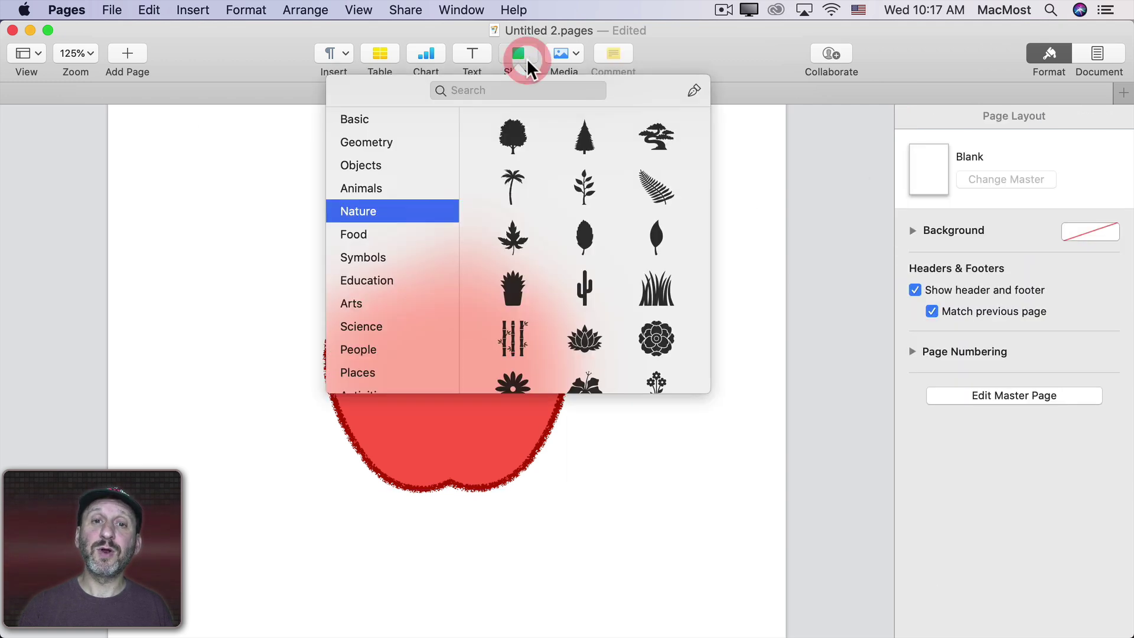
Add a large Nature tree at the upper left beside the apple, styled with the custom red swatch
{"action": "left_click", "coordinate": [522, 132]}
{"action": "left_click_drag", "start_coordinate": [451, 355], "coordinate": [196, 232]}
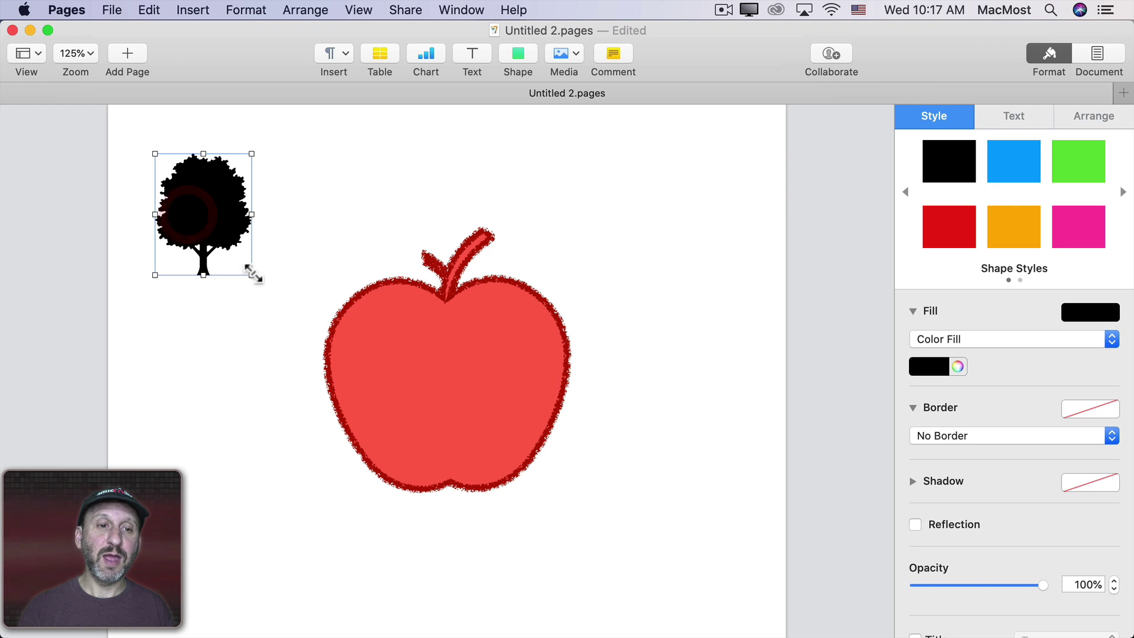
{"action": "left_click_drag", "start_coordinate": [251, 274], "coordinate": [321, 364]}
{"action": "left_click", "coordinate": [1123, 192]}
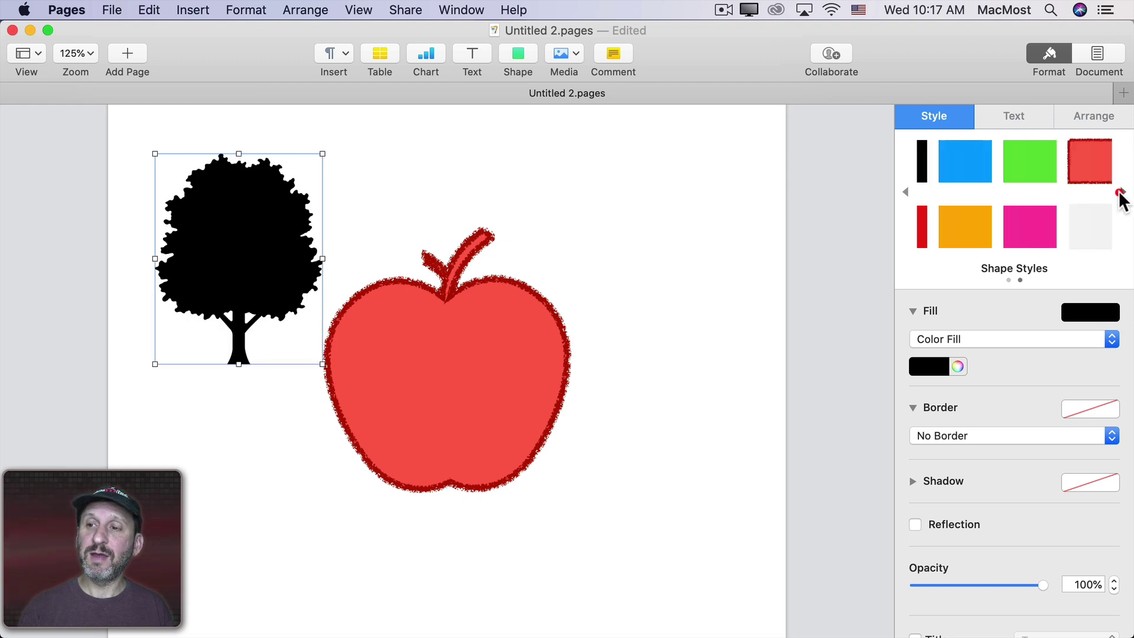
{"action": "left_click", "coordinate": [947, 162]}
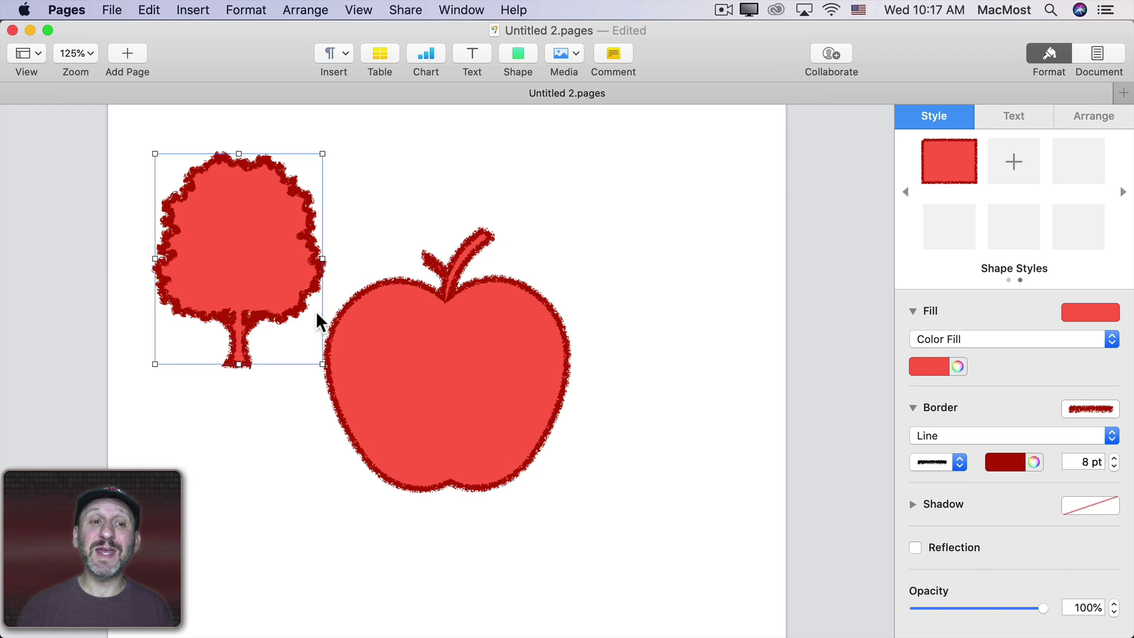
Fill the apple with a darker red
{"action": "left_click", "coordinate": [452, 353]}
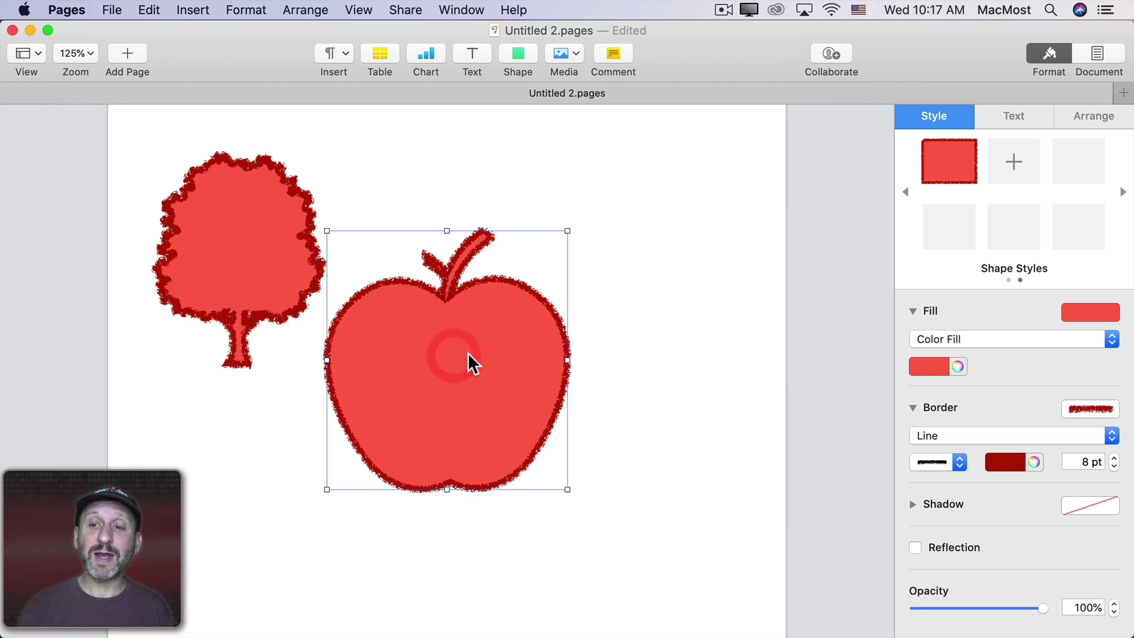
{"action": "left_click", "coordinate": [940, 365]}
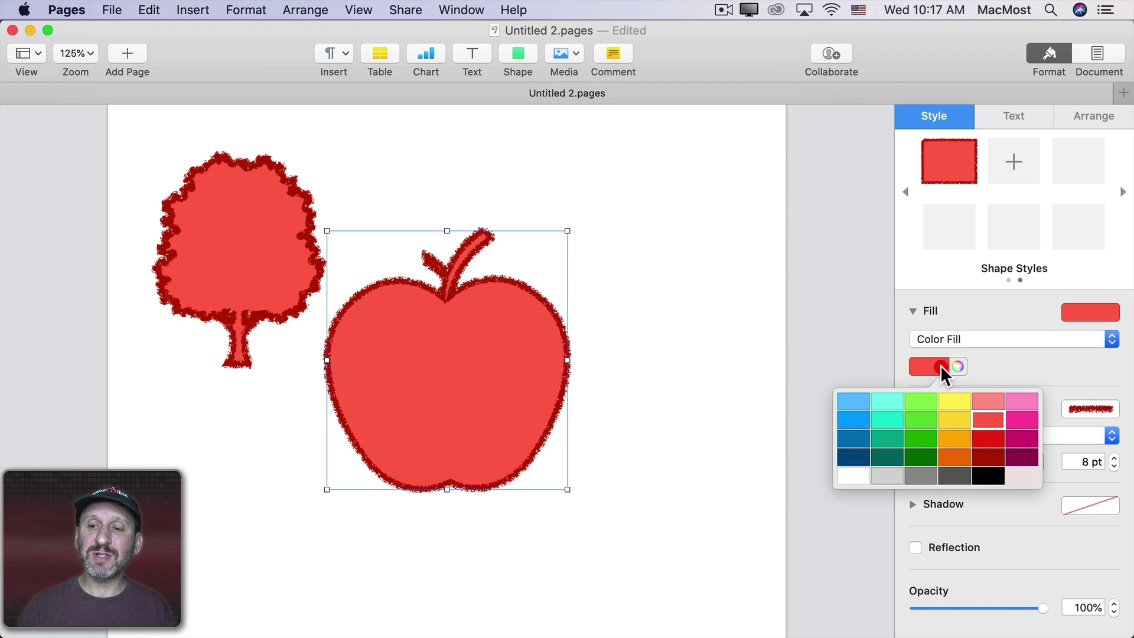
{"action": "left_click", "coordinate": [984, 434]}
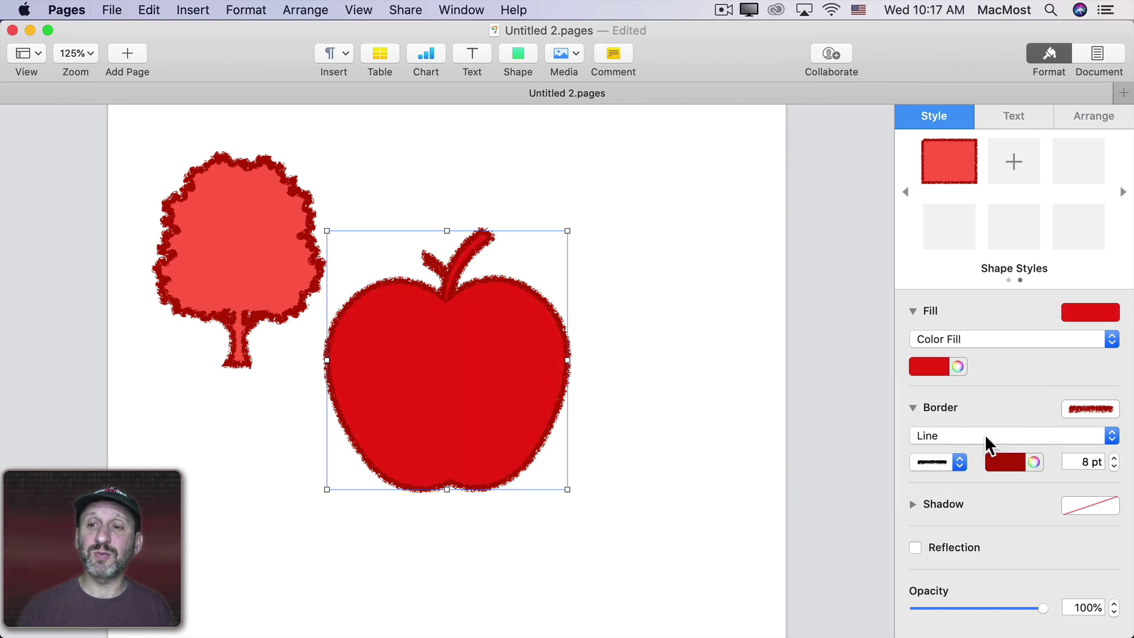
Redefine the custom red style from the apple, updating the tree to match
{"action": "right_click", "coordinate": [947, 162]}
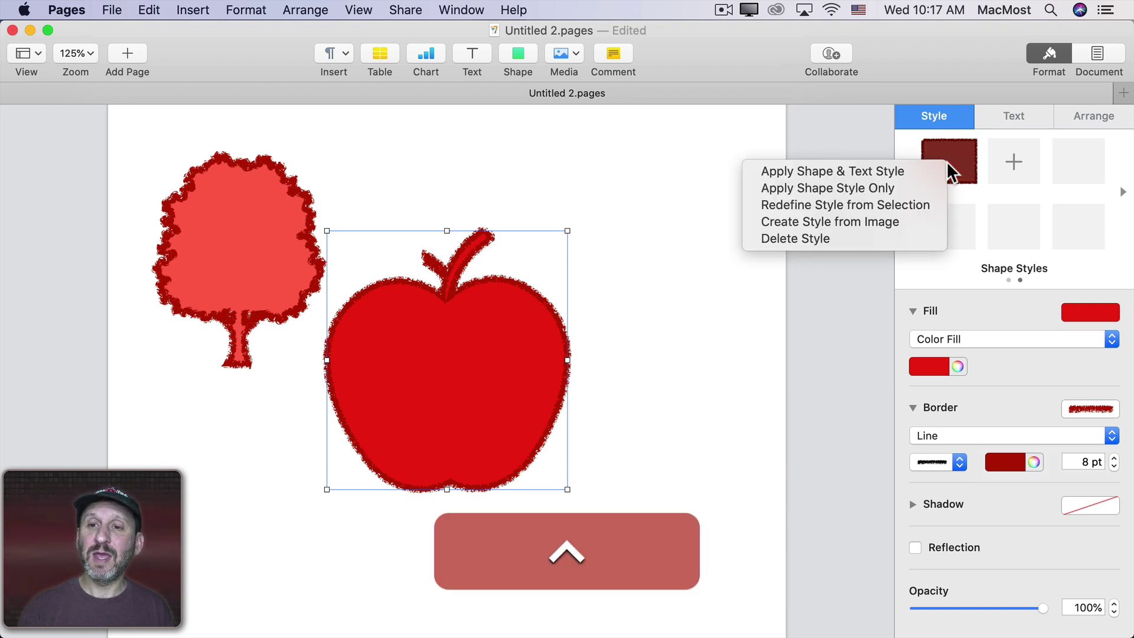
{"action": "left_click", "coordinate": [840, 206]}
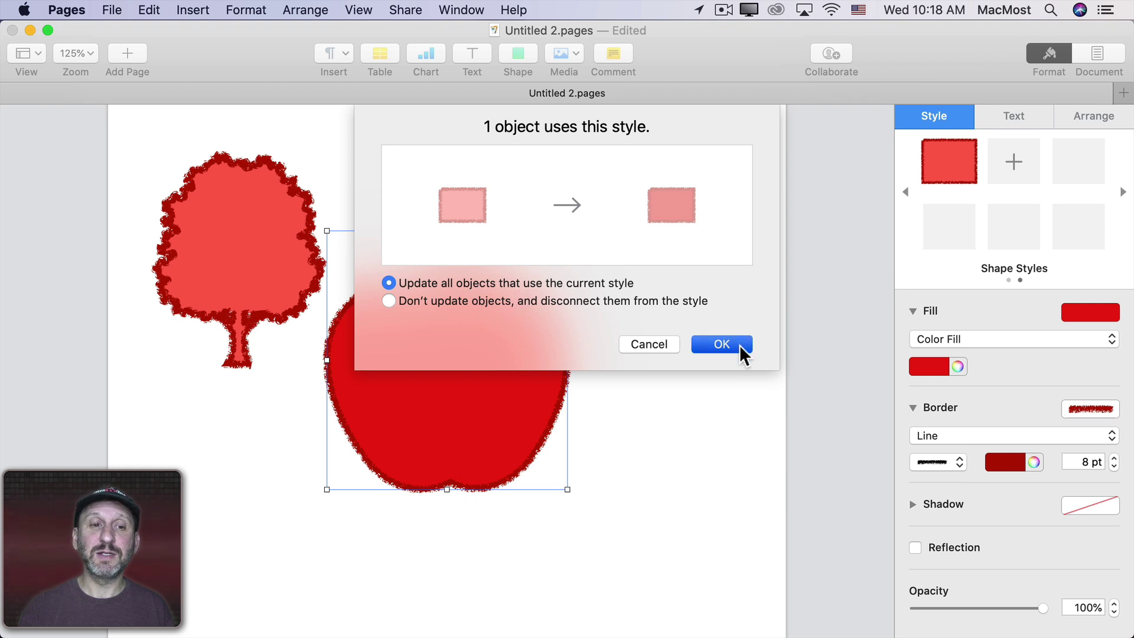
{"action": "left_click", "coordinate": [722, 345]}
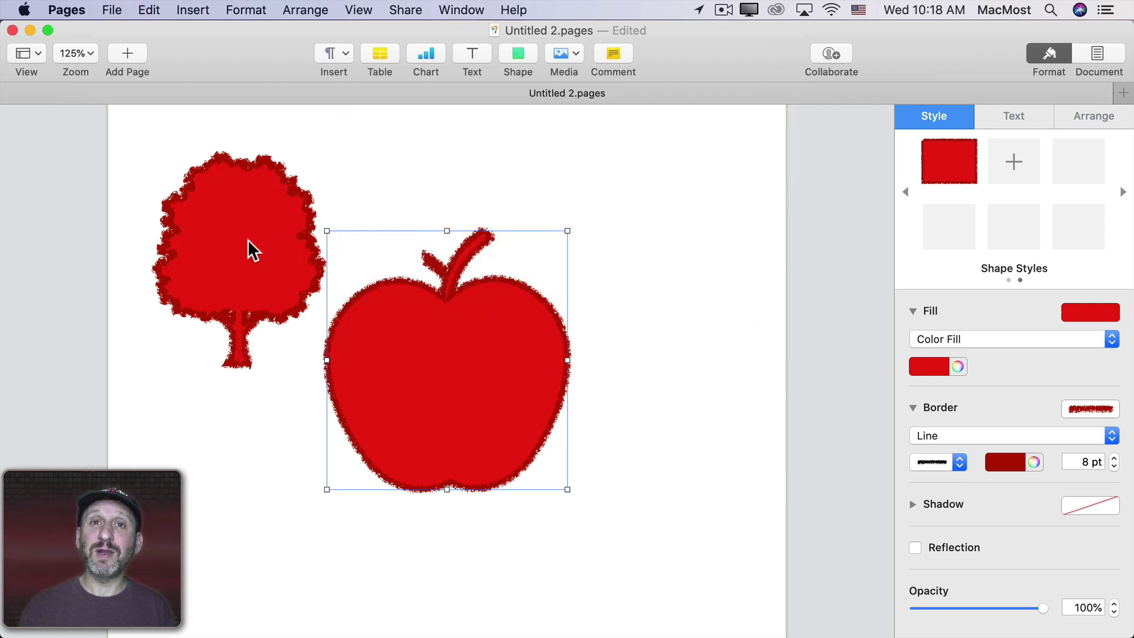